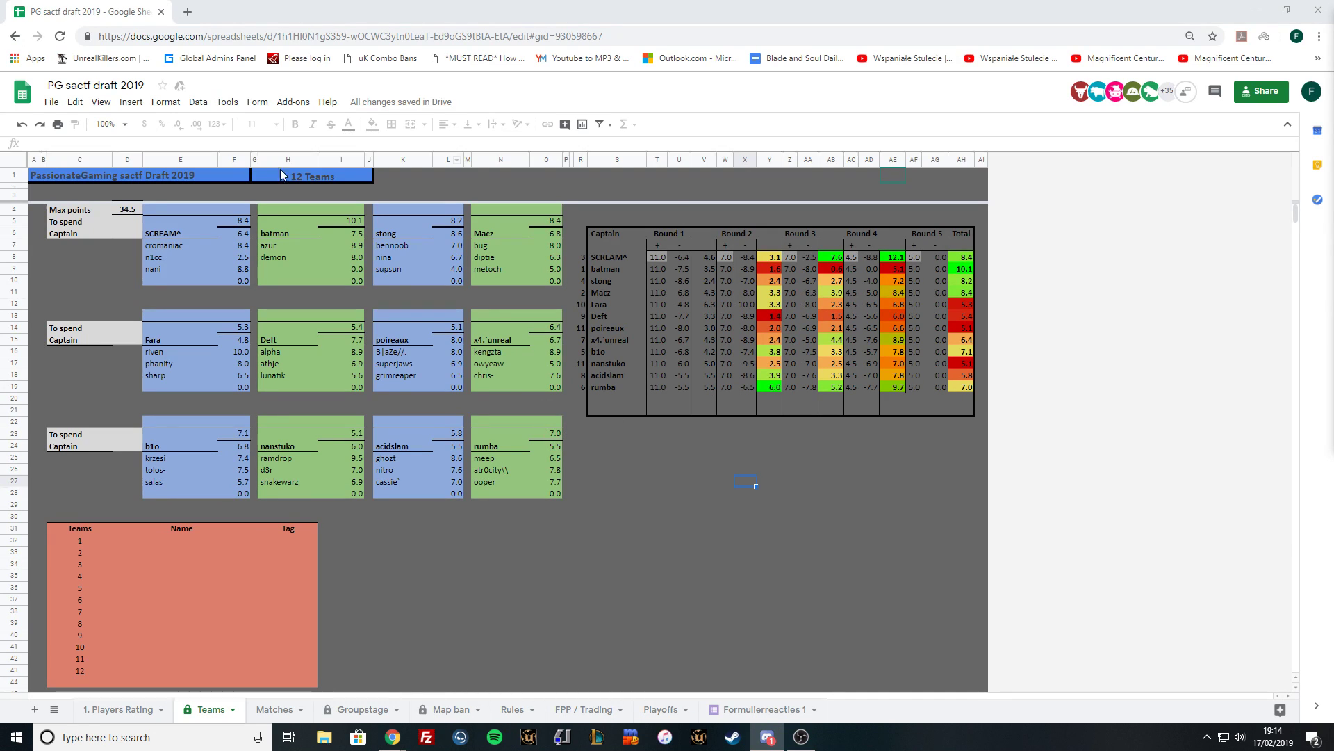
Compare batman's empty roster slot against the Players Rating sheet.
left_click(282, 269)
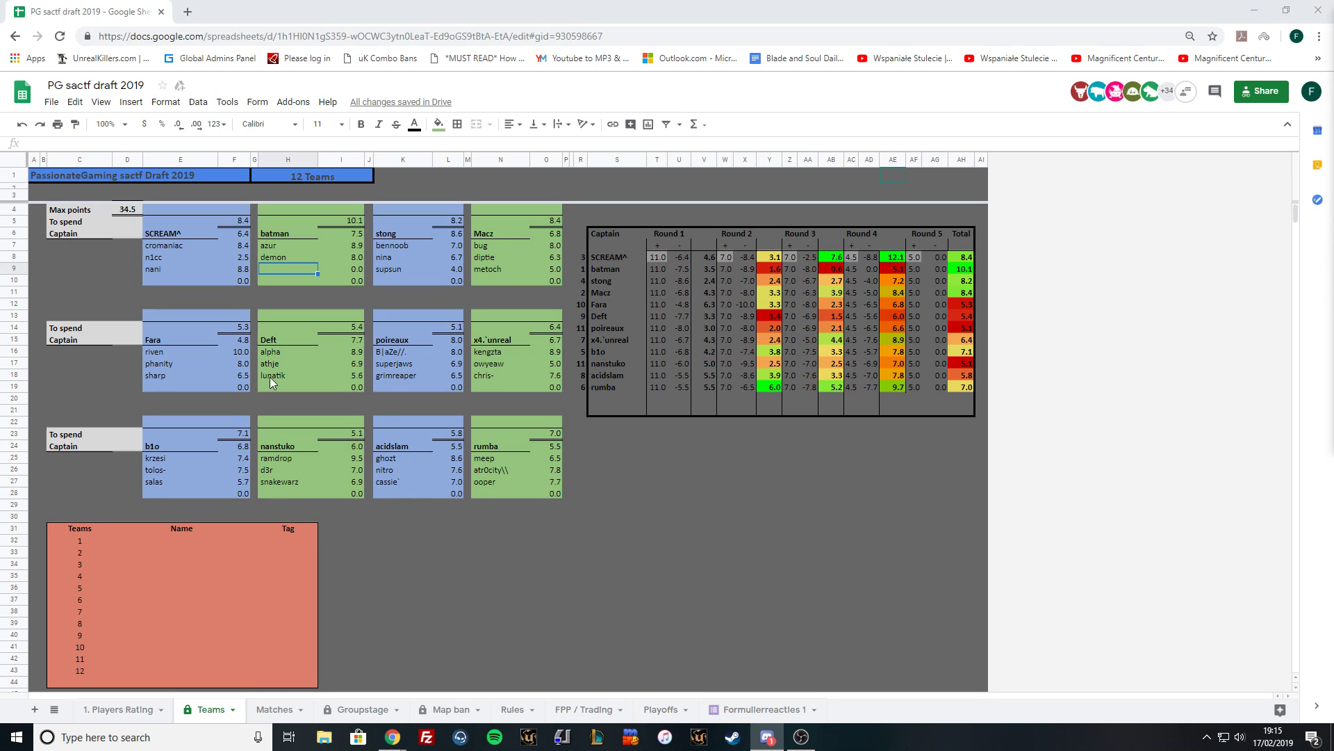
left_click(117, 709)
left_click(203, 709)
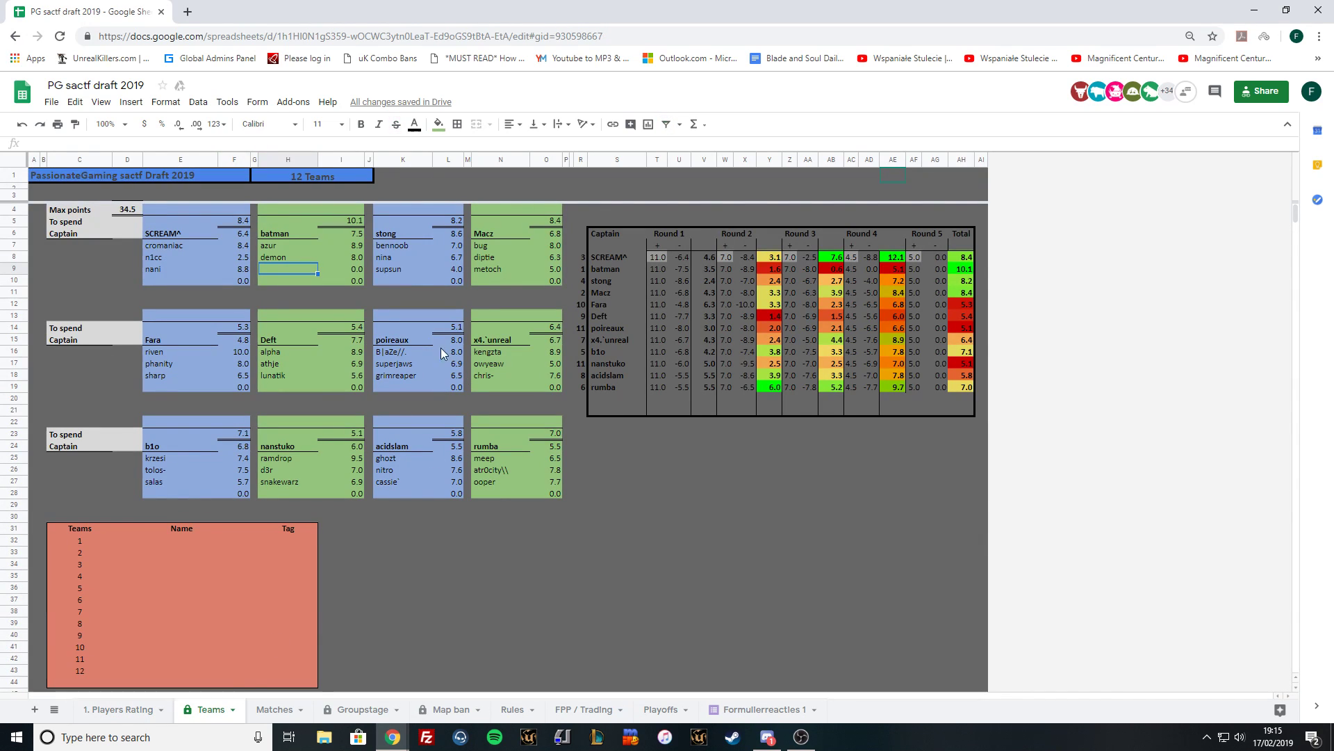
left_click(125, 713)
scroll(47, 225, "down", 3)
scroll(46, 224, "down", 3)
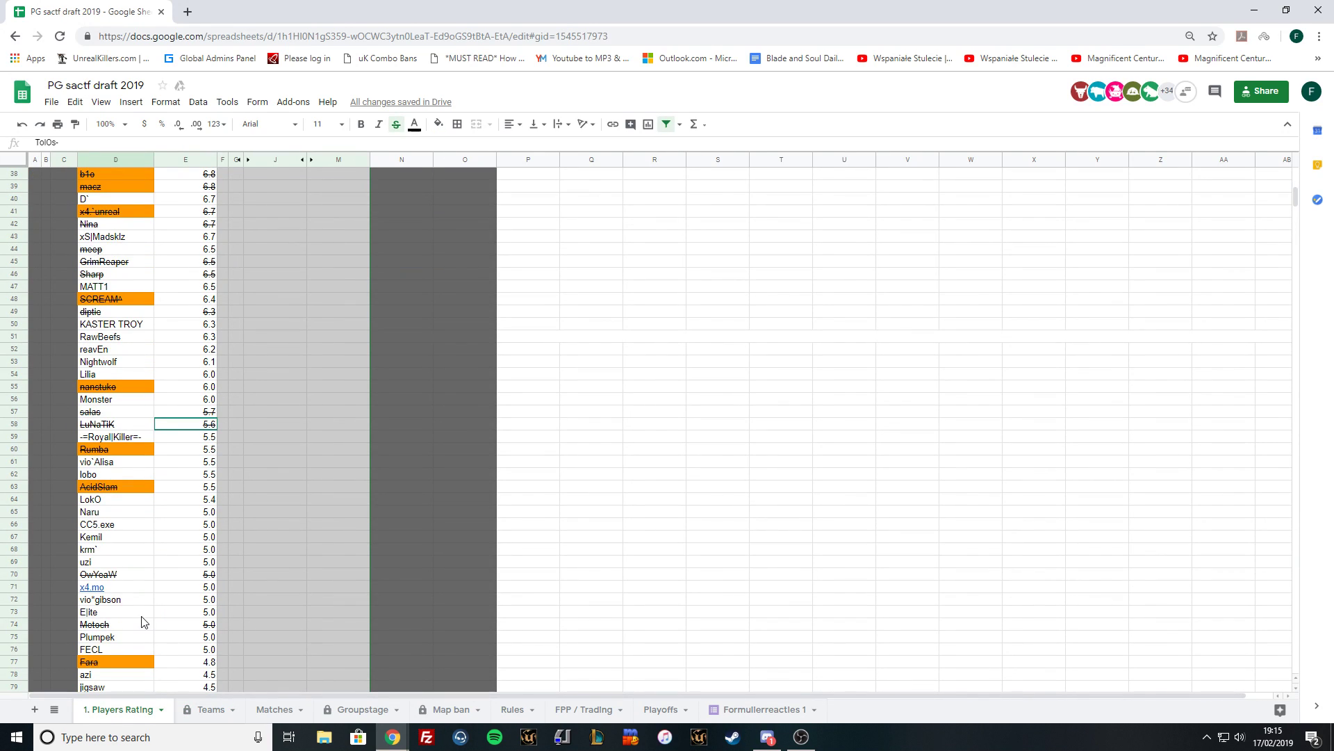
left_click(211, 709)
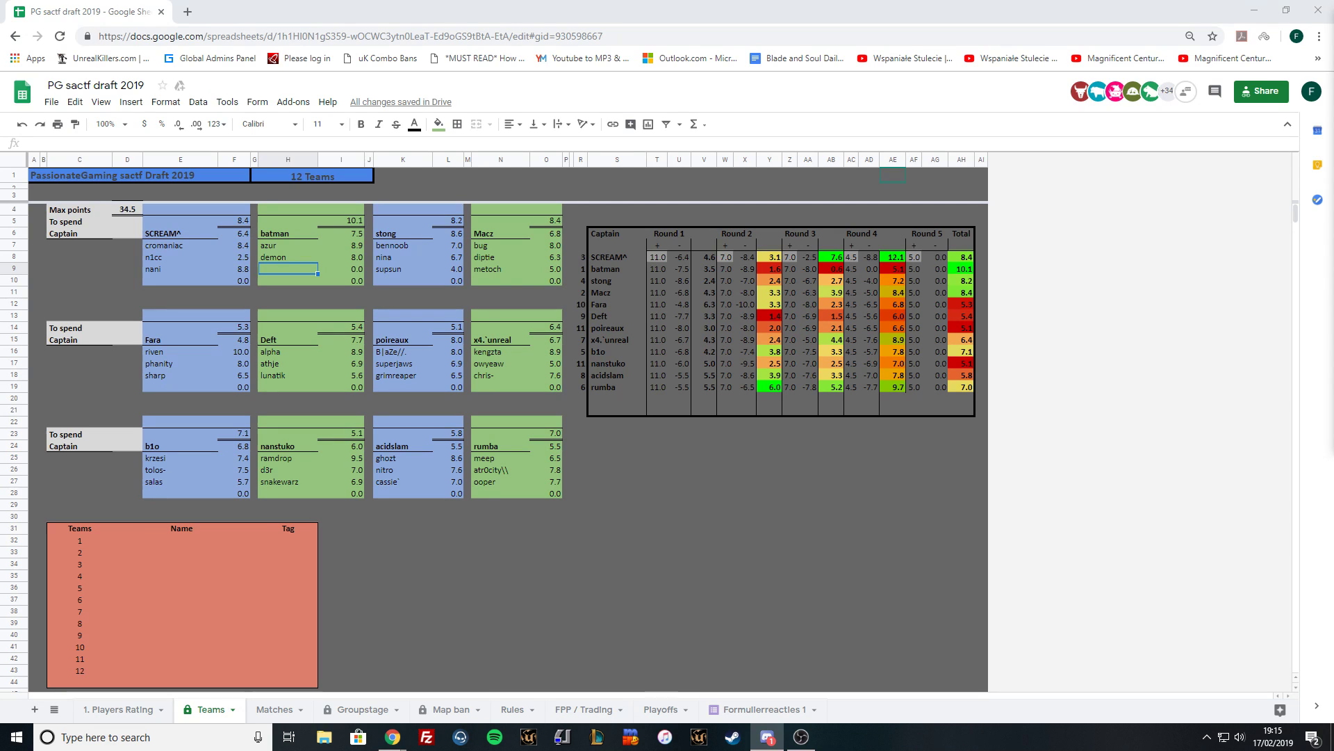
left_click(123, 709)
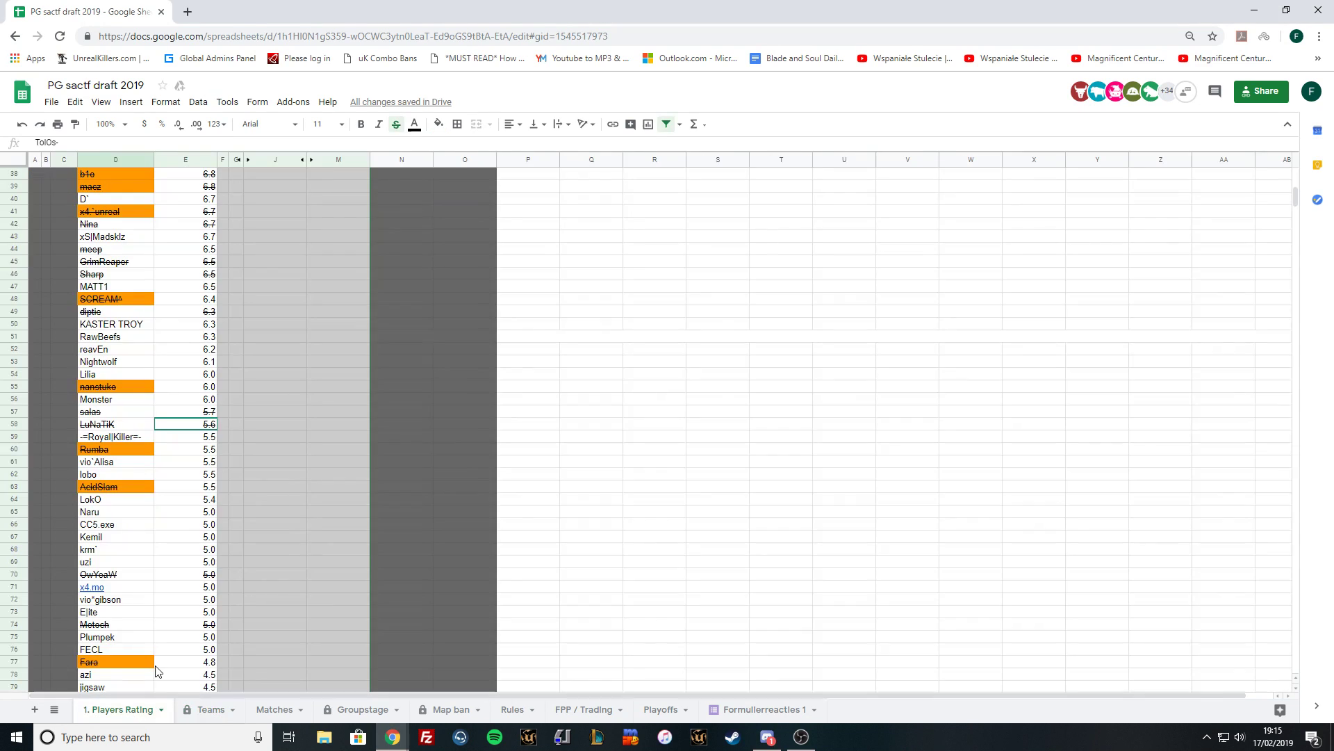
scroll(153, 634, "down", 2)
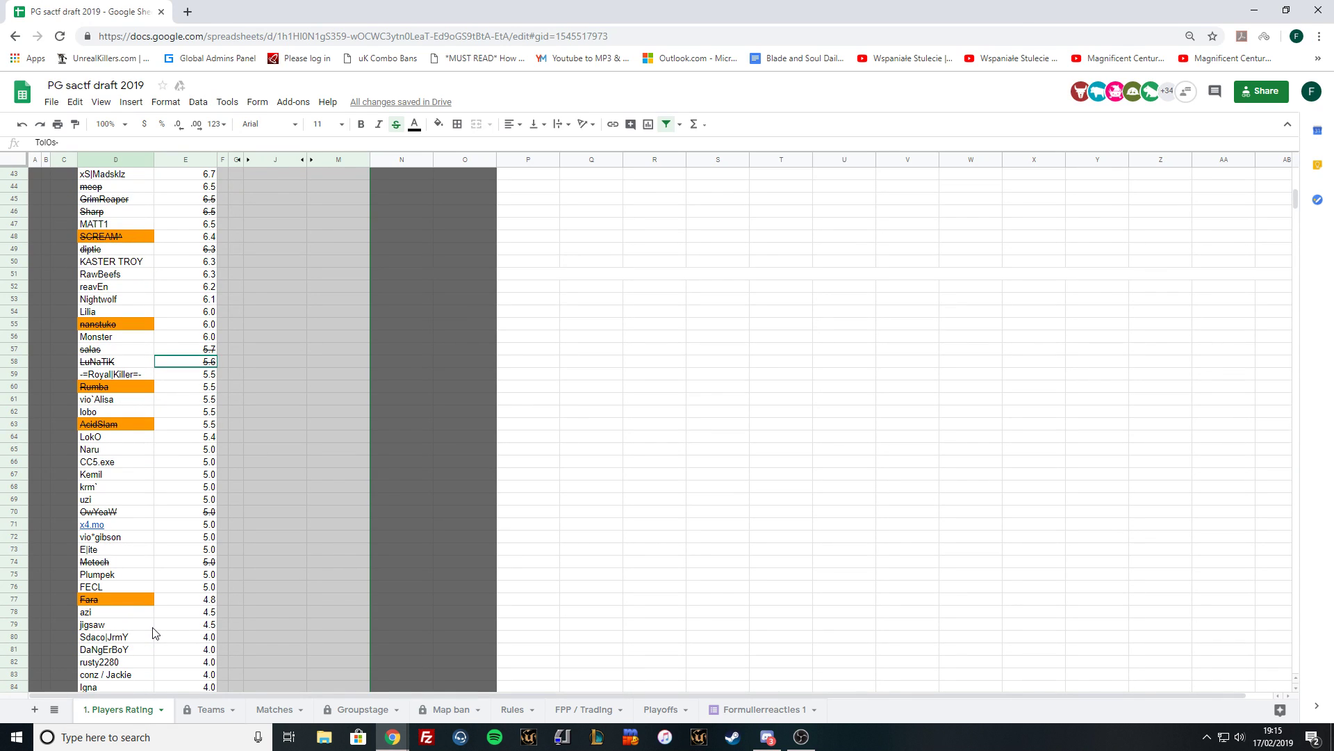
scroll(154, 632, "down", 1)
Enter azi in batman's slot H9 on the Teams sheet, leaving 5.6 budget.
left_click(208, 709)
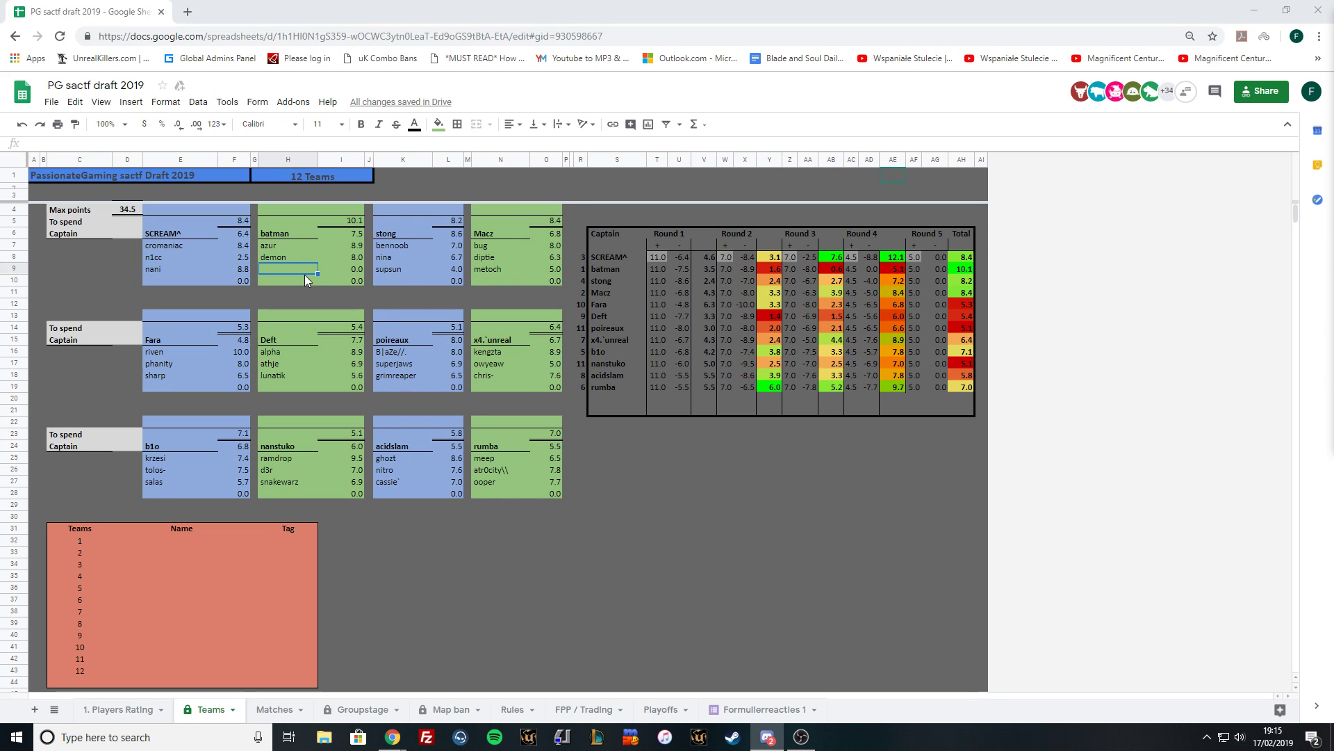
double_click(284, 269)
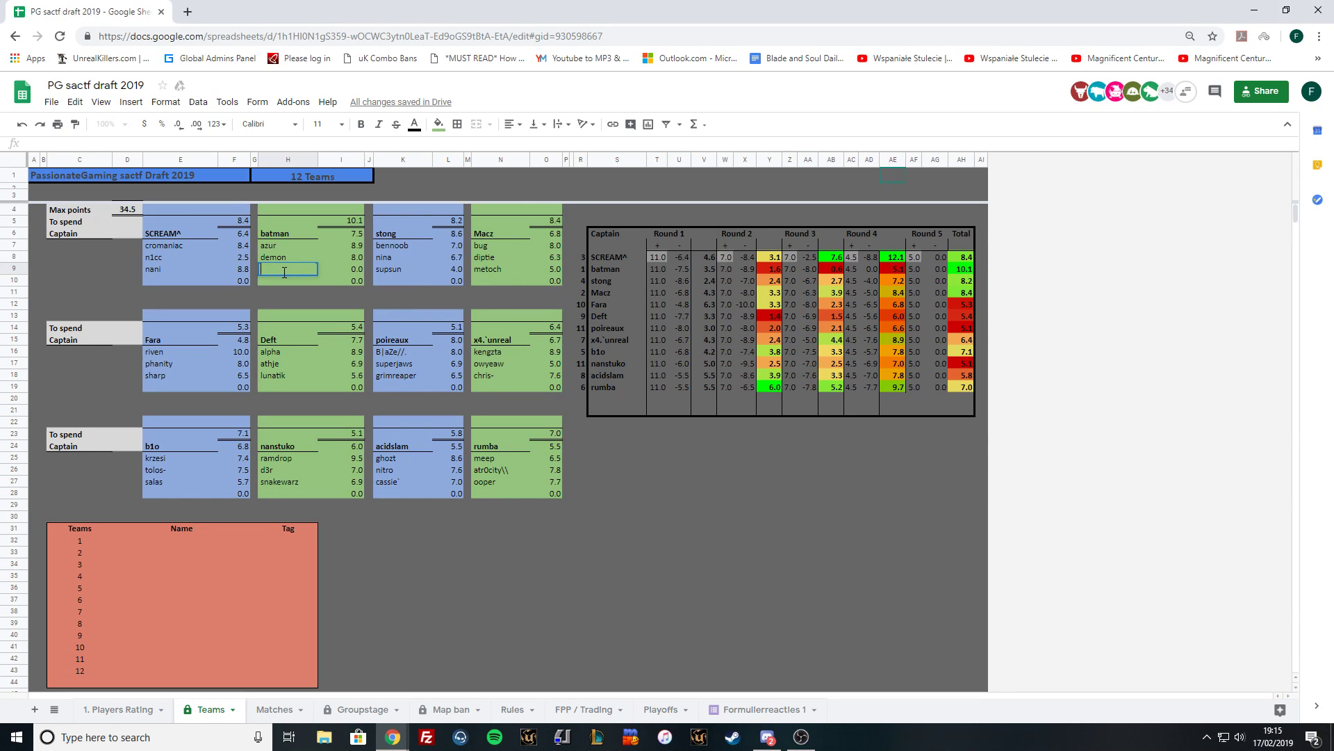
type("azi")
left_click(730, 468)
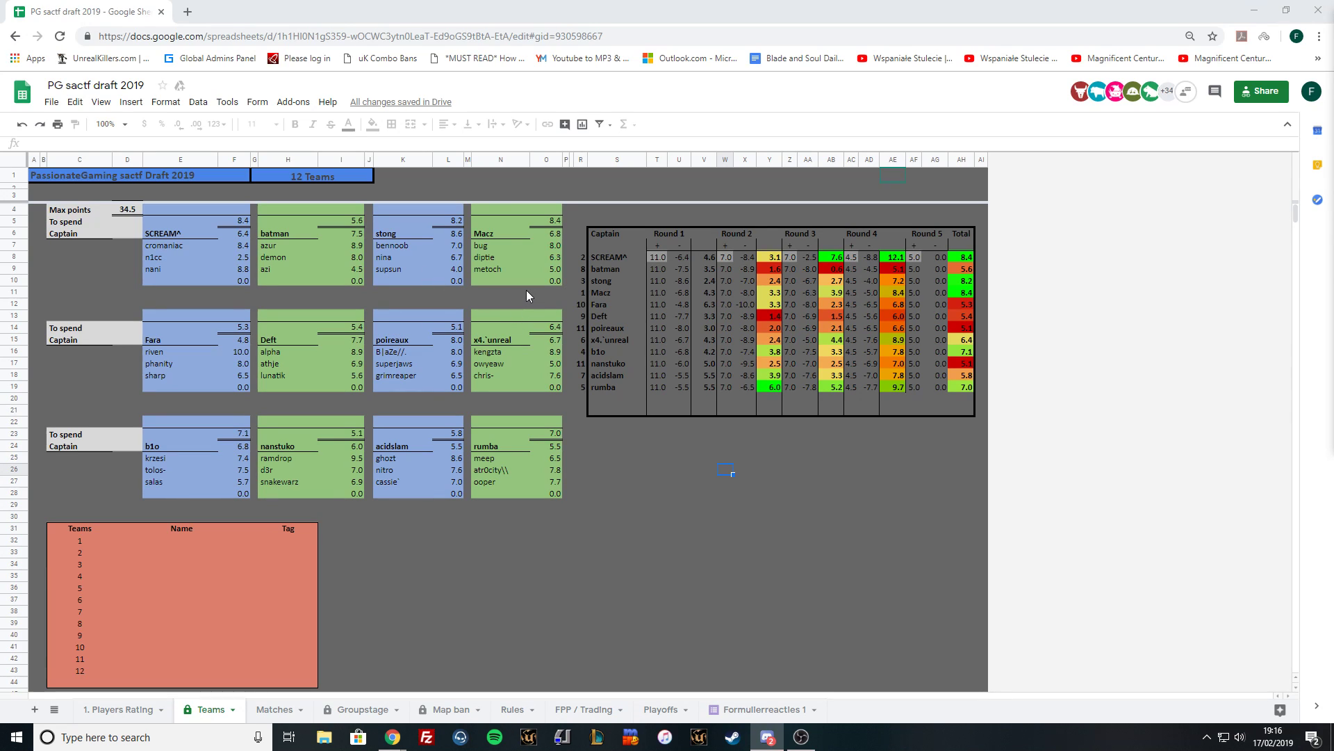
Select N10 in Macz's roster and open the '1. Players Rating' sheet.
left_click(501, 279)
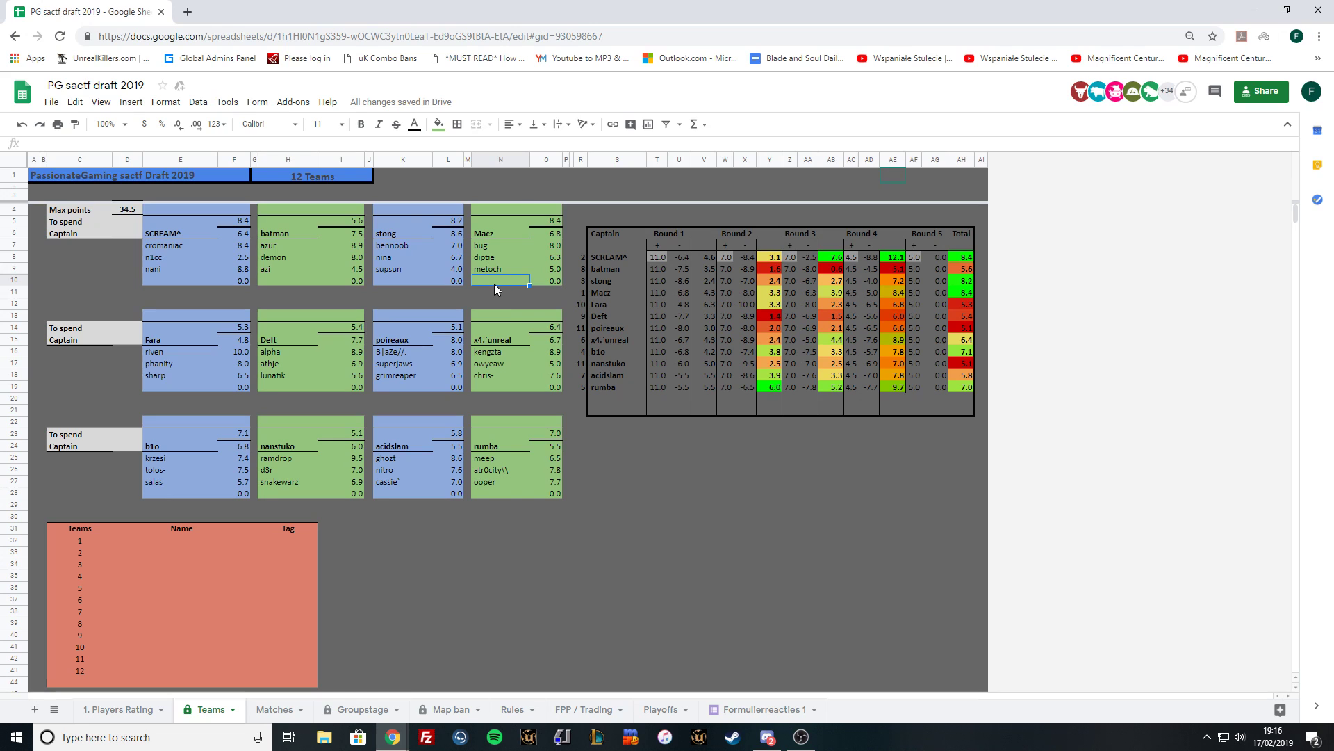
left_click(128, 708)
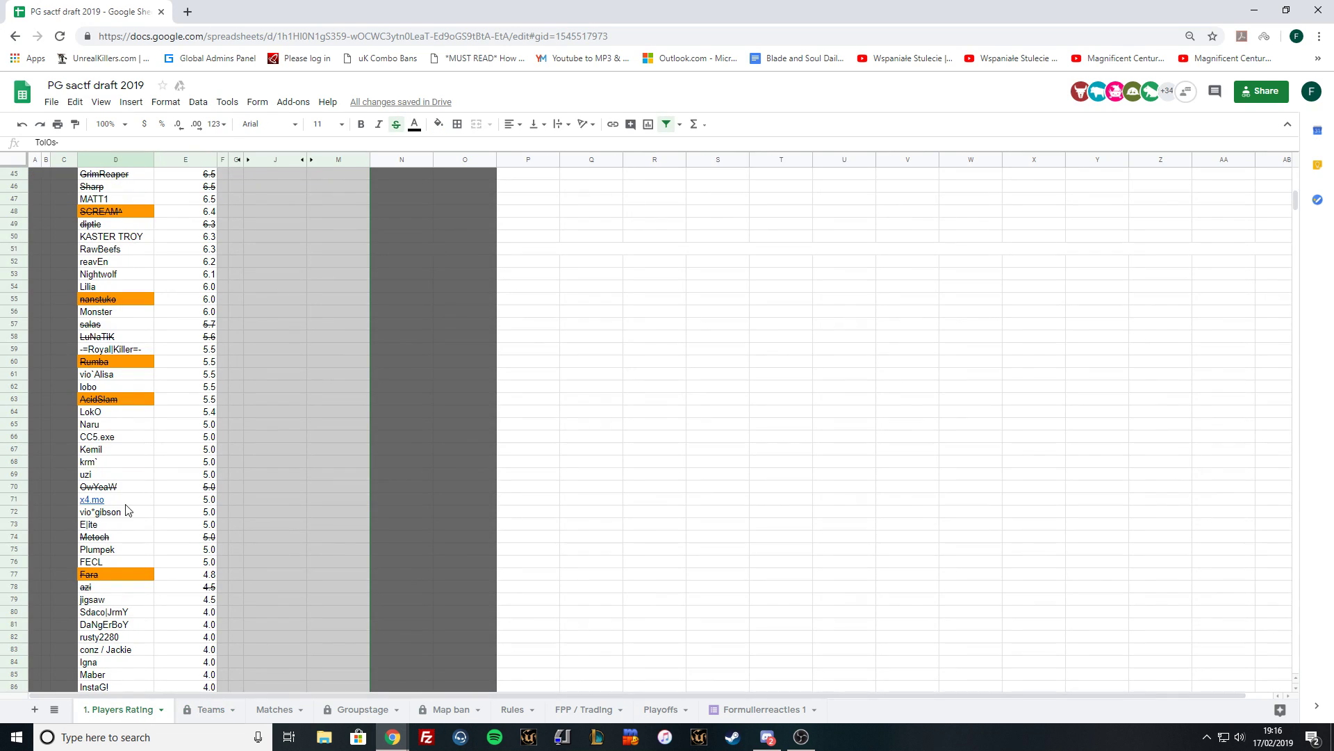
scroll(171, 441, "up", 5)
scroll(172, 440, "up", 3)
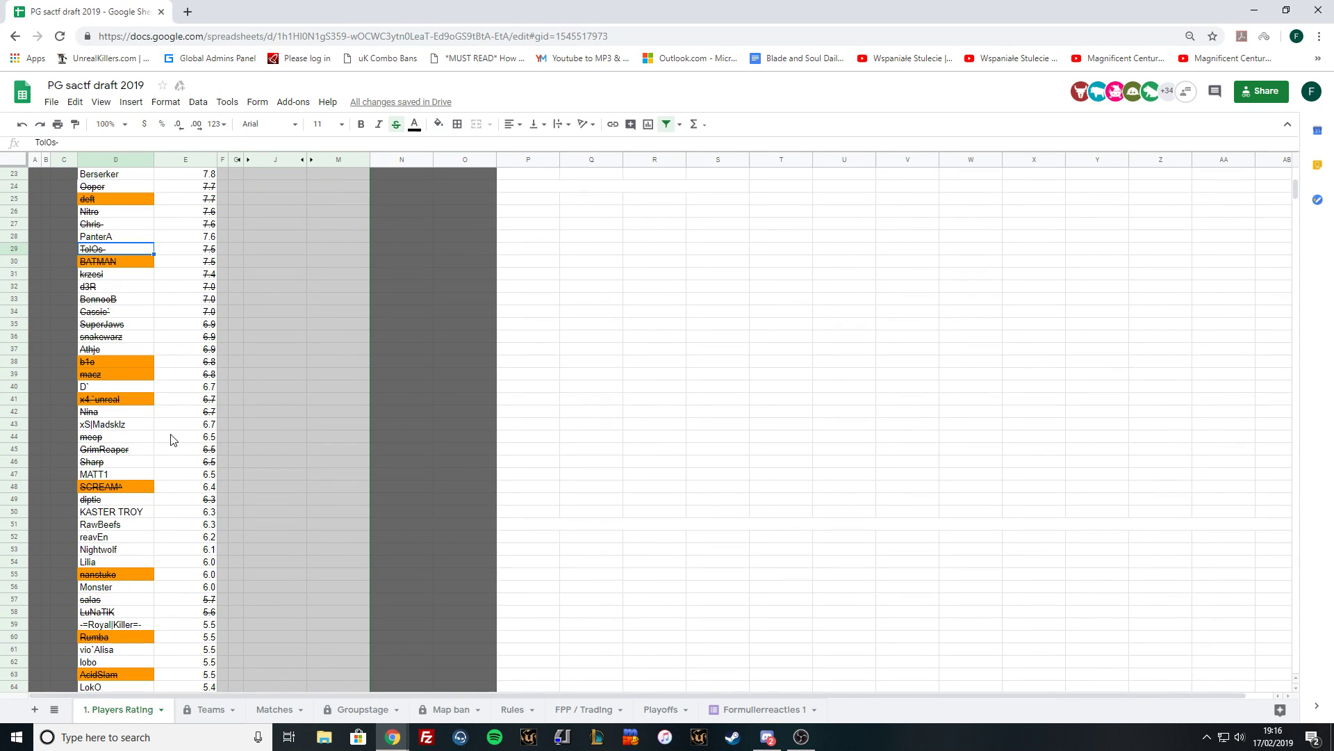
scroll(171, 440, "up", 2)
scroll(172, 440, "up", 3)
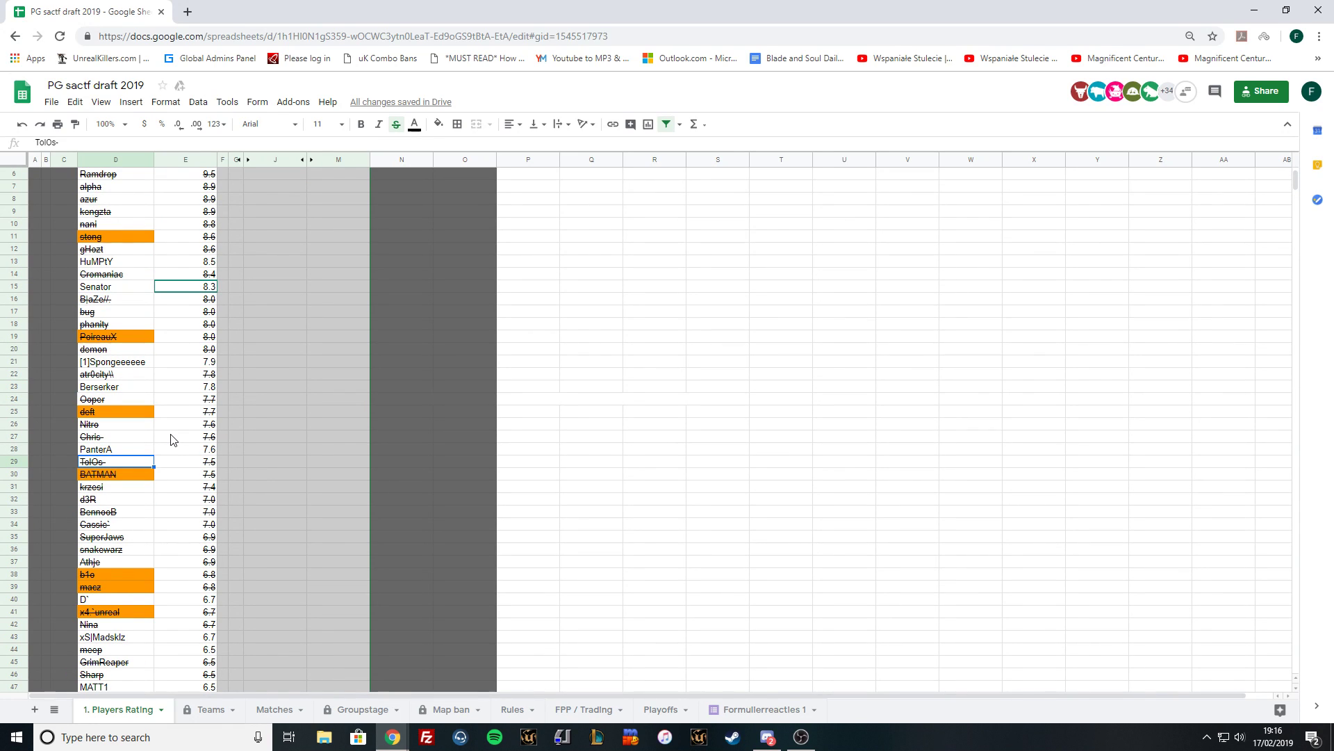
scroll(173, 440, "up", 3)
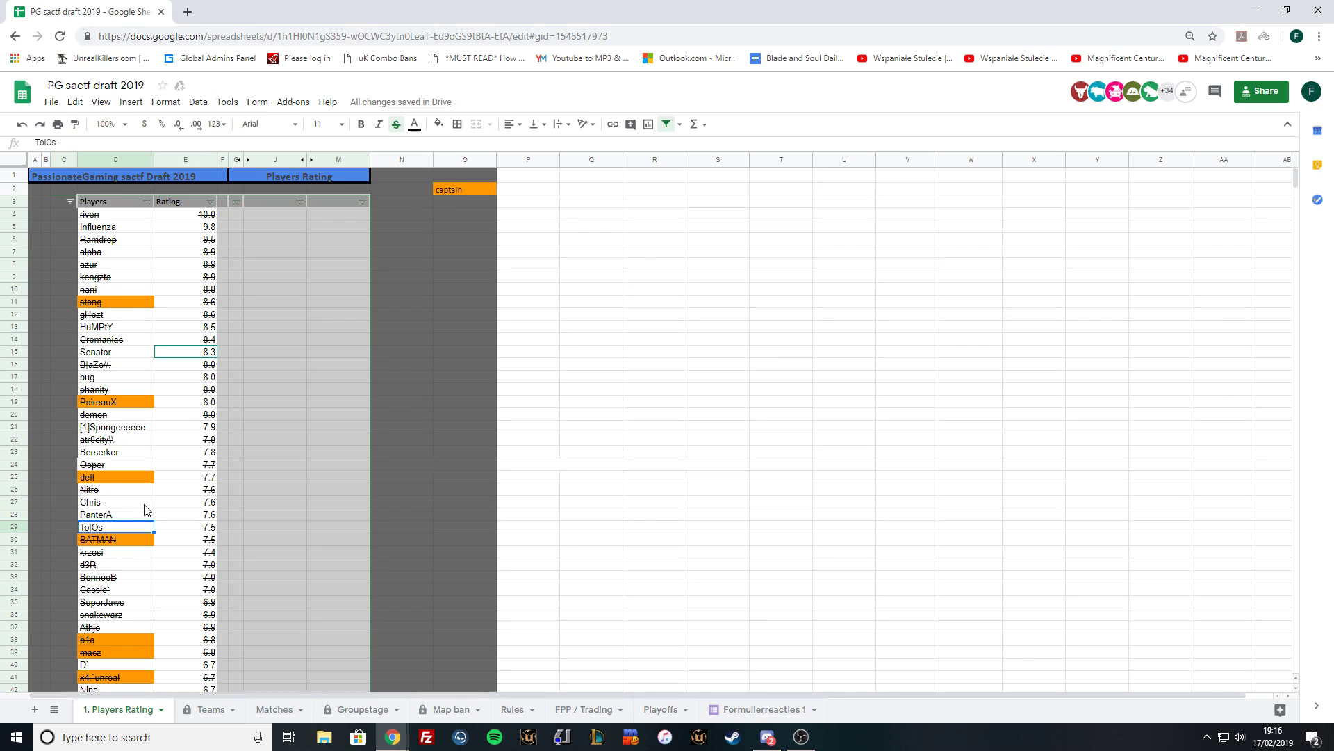
scroll(143, 547, "down", 5)
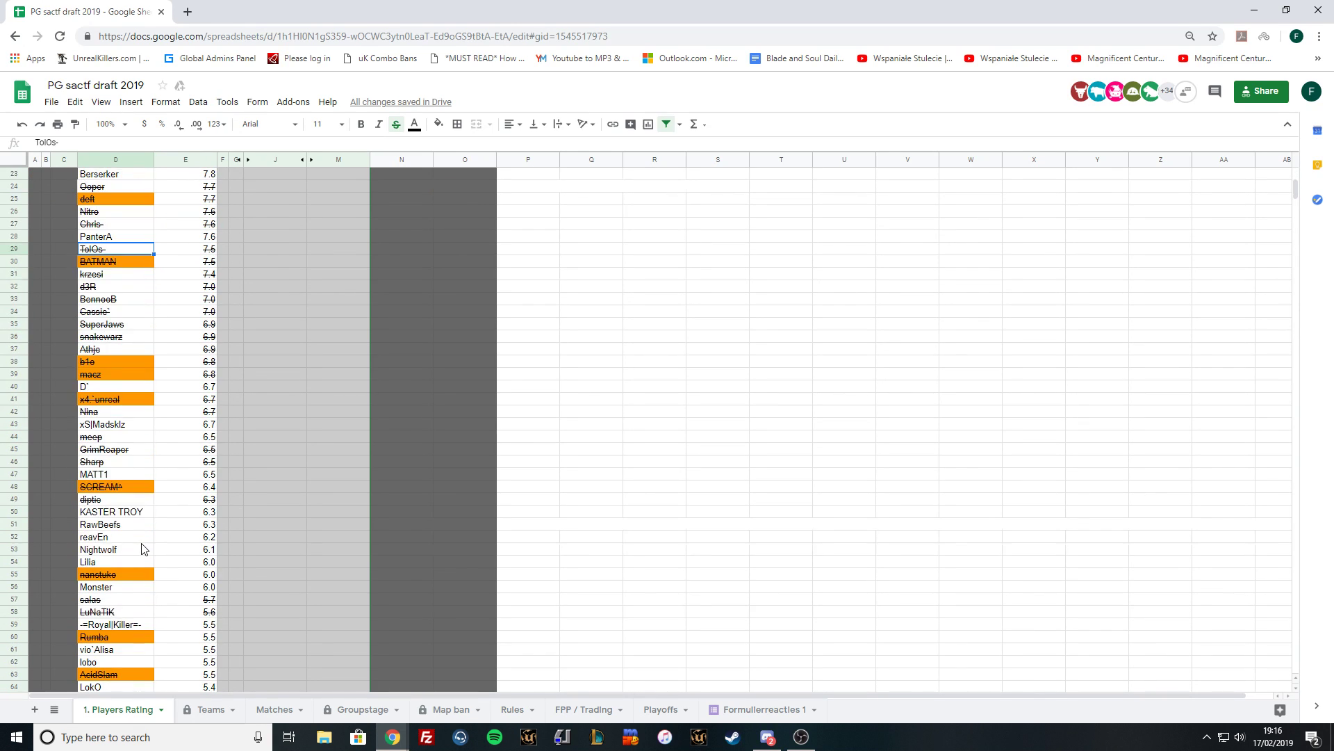
scroll(144, 550, "down", 4)
scroll(143, 549, "down", 2)
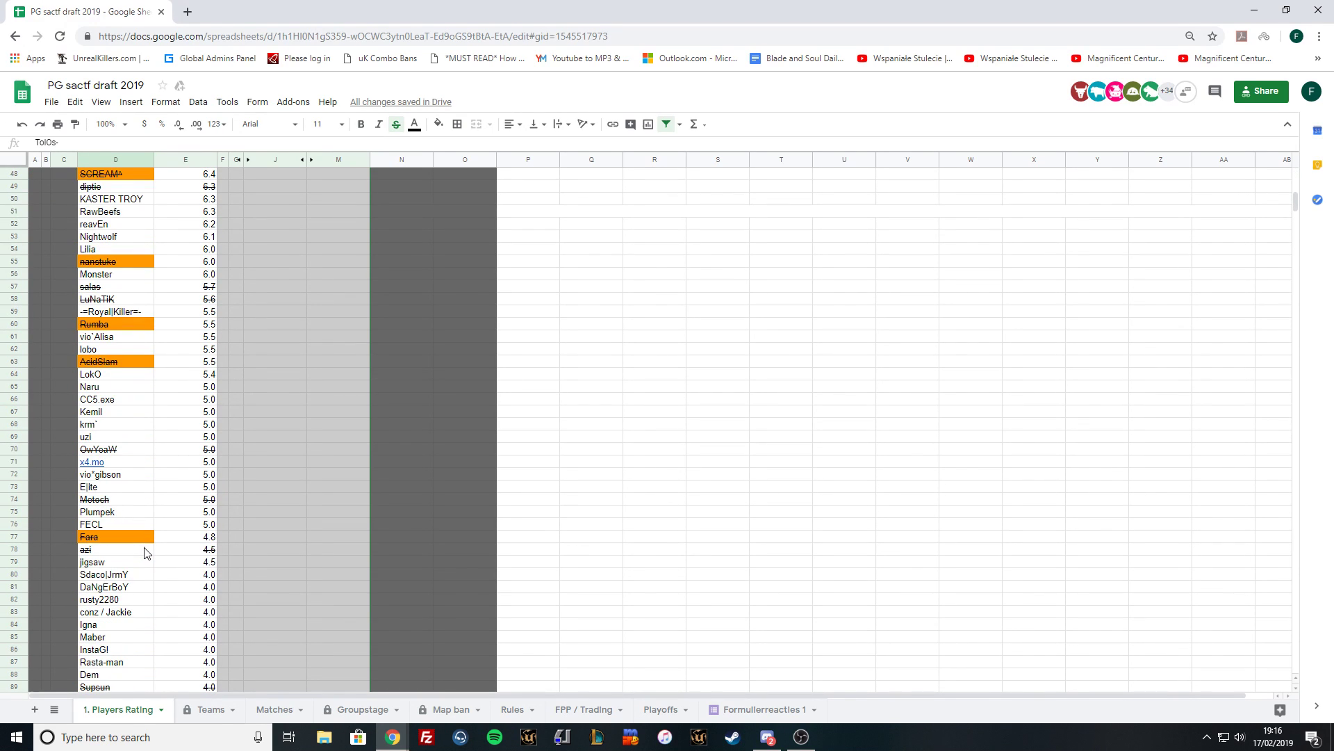
scroll(146, 552, "down", 1)
scroll(146, 551, "down", 1)
scroll(146, 551, "up", 5)
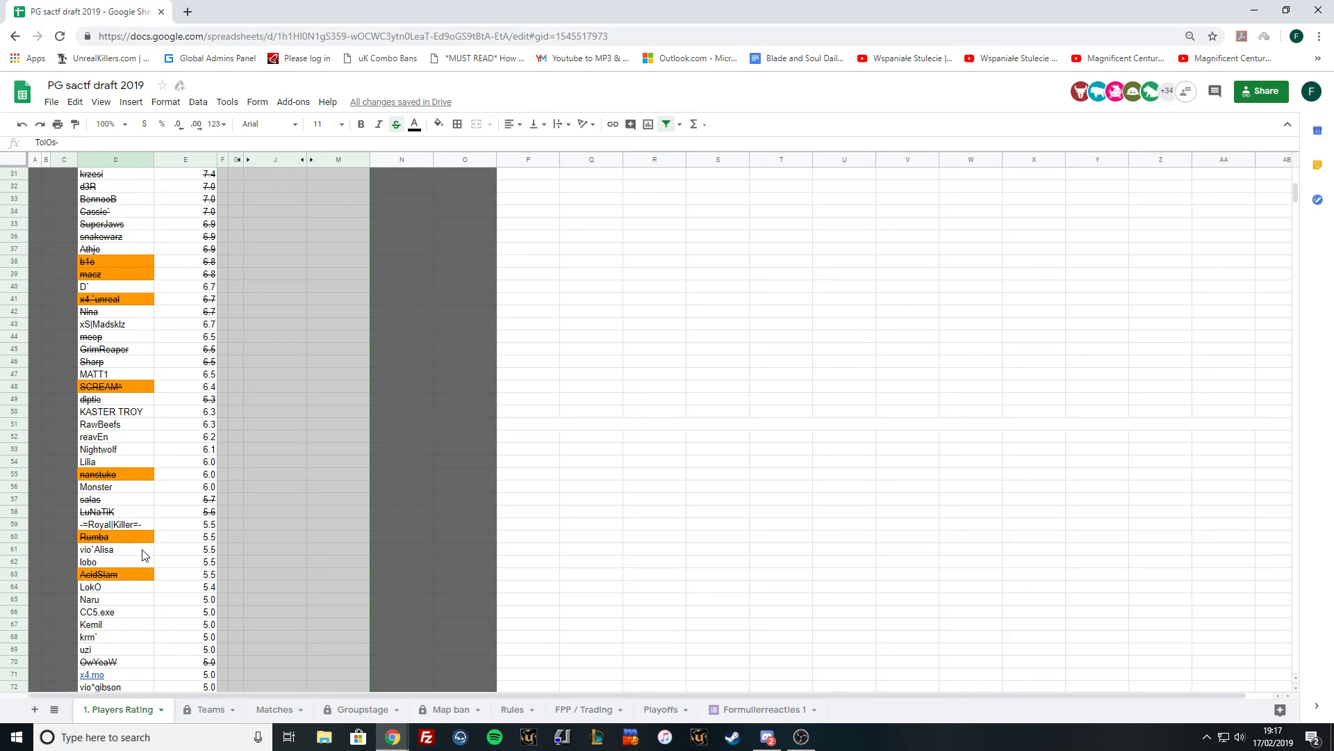
scroll(147, 551, "up", 5)
scroll(147, 551, "up", 5)
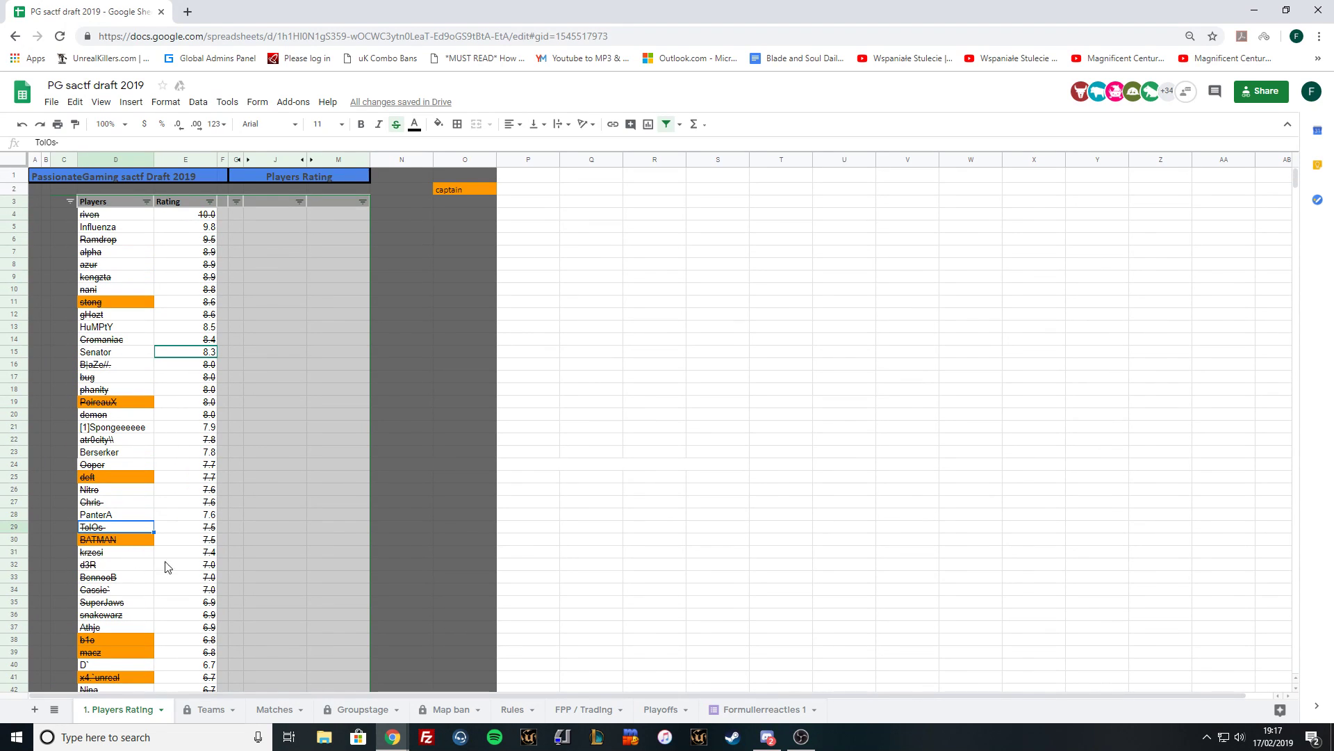
Enter plumpek in Macz's slot N10 on the Teams sheet.
left_click(210, 709)
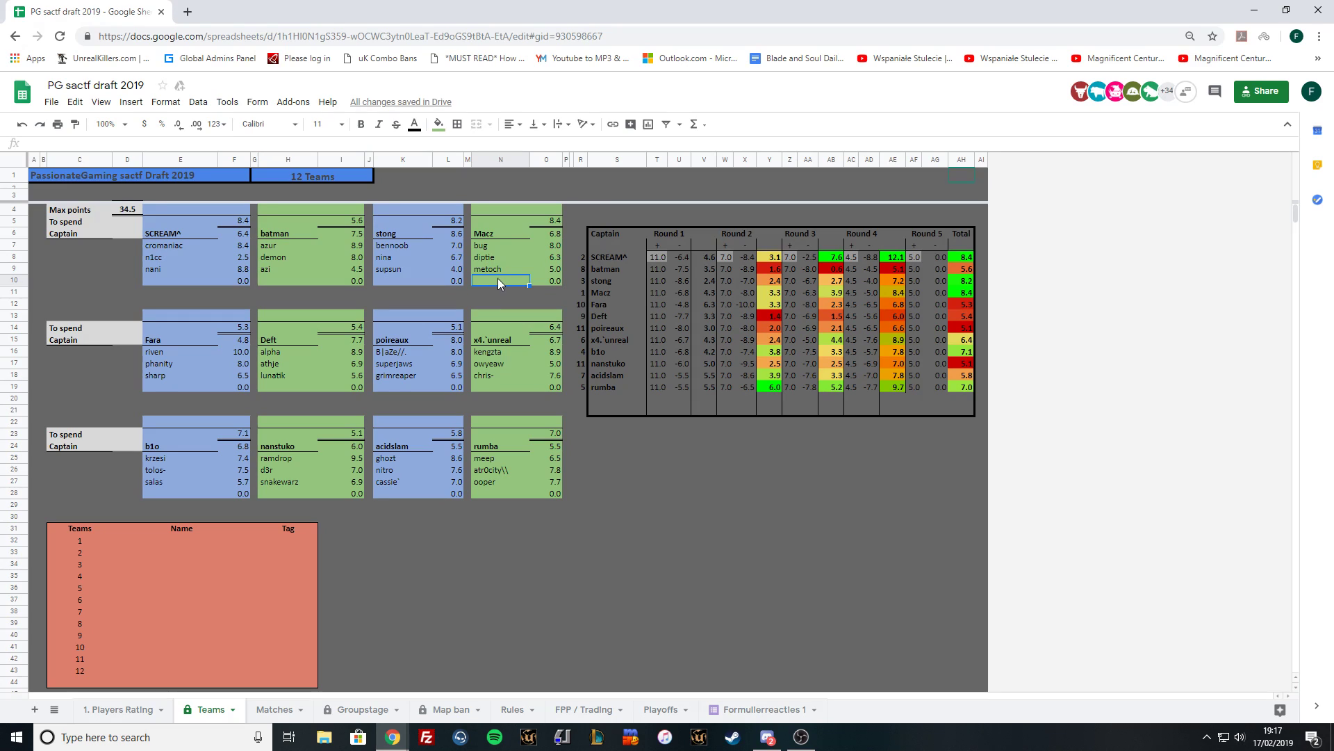
double_click(499, 278)
type("umpek")
left_click(669, 505)
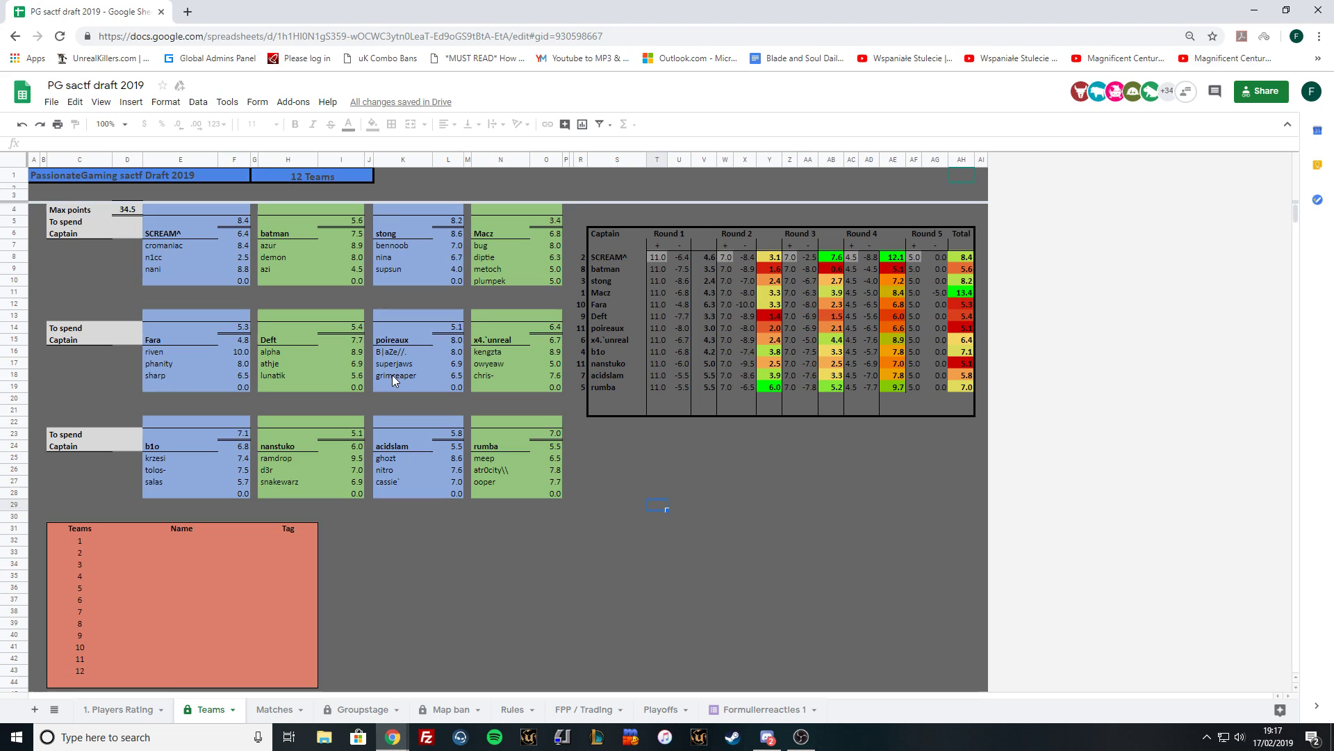
Select stong's empty slot and recheck plumpek's entry in Macz's roster.
left_click(431, 277)
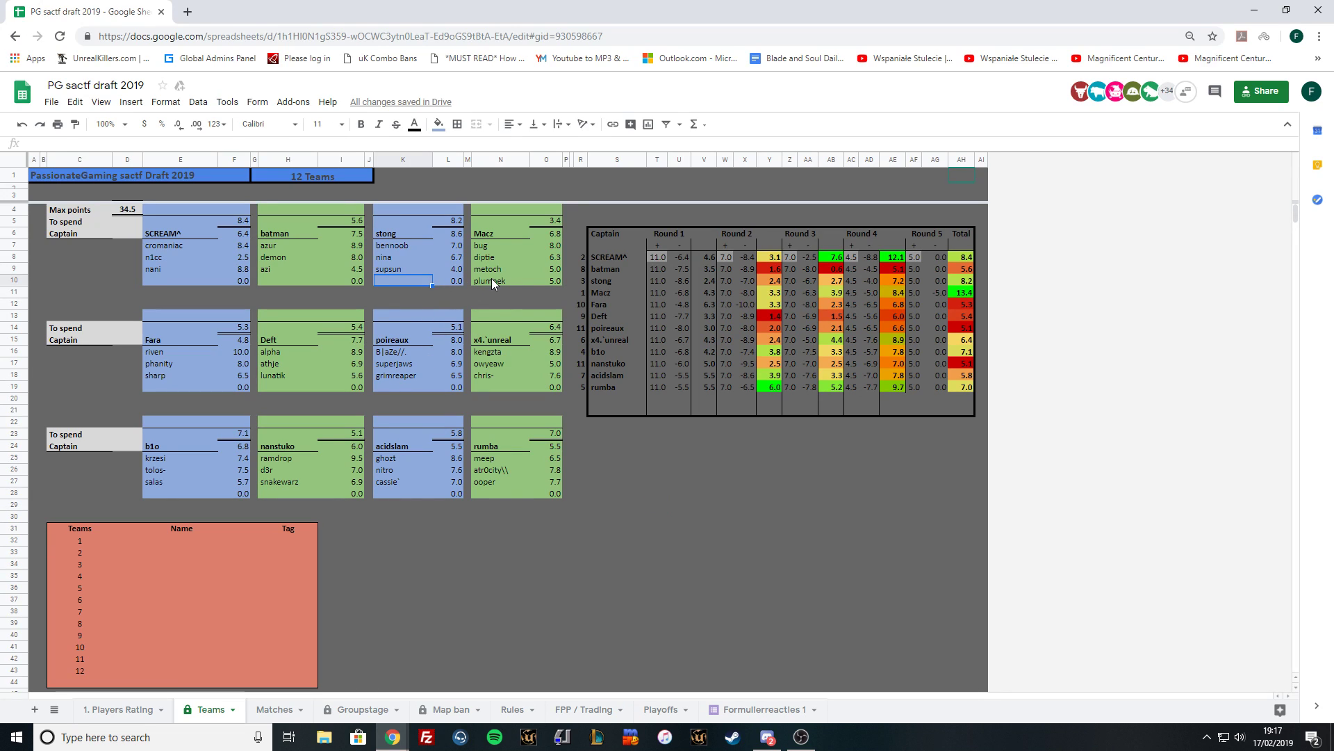
left_click(626, 426)
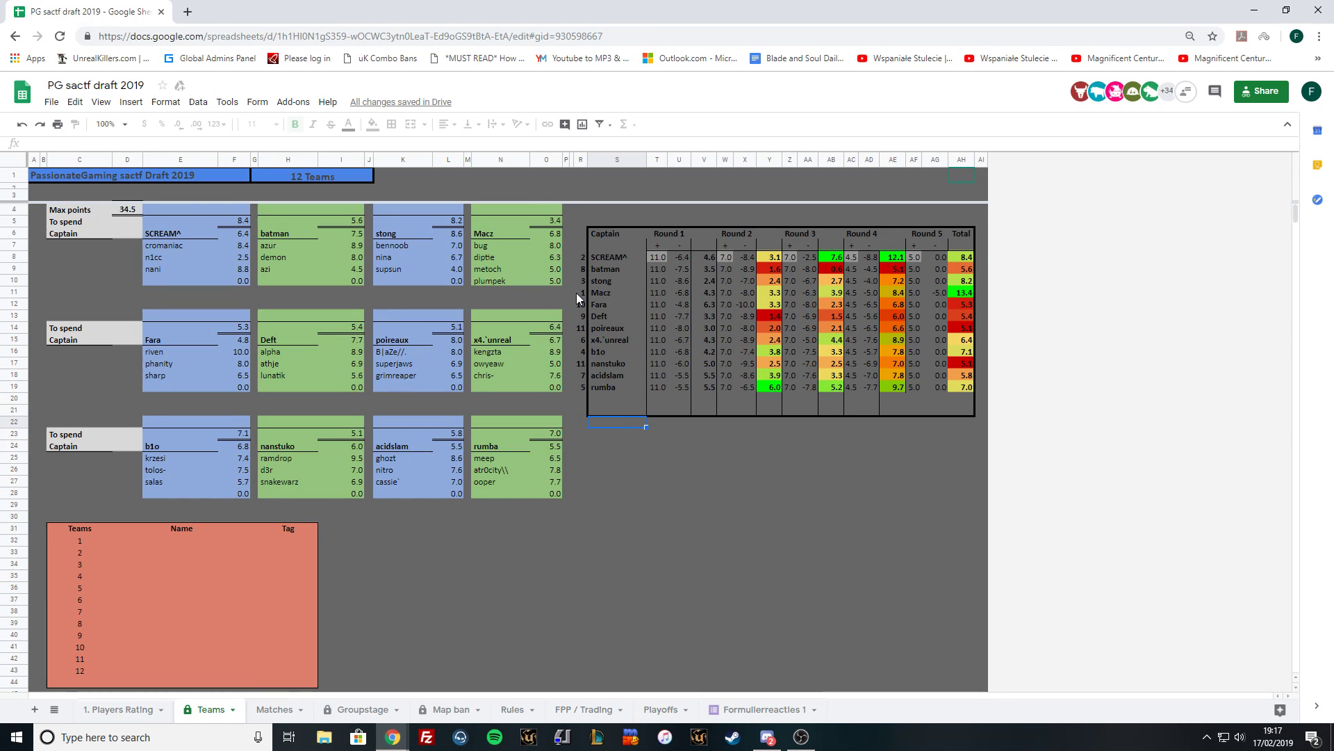
left_click(433, 275)
left_click(508, 280)
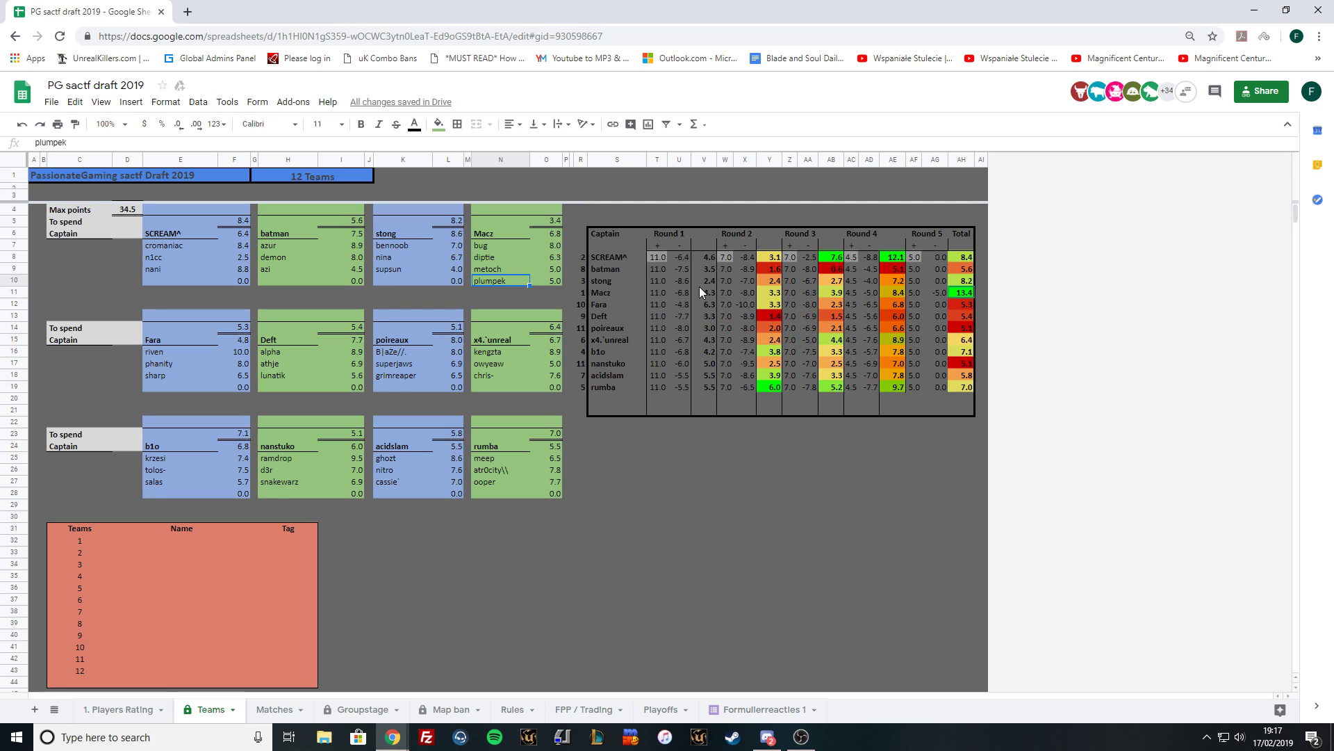
left_click(181, 282)
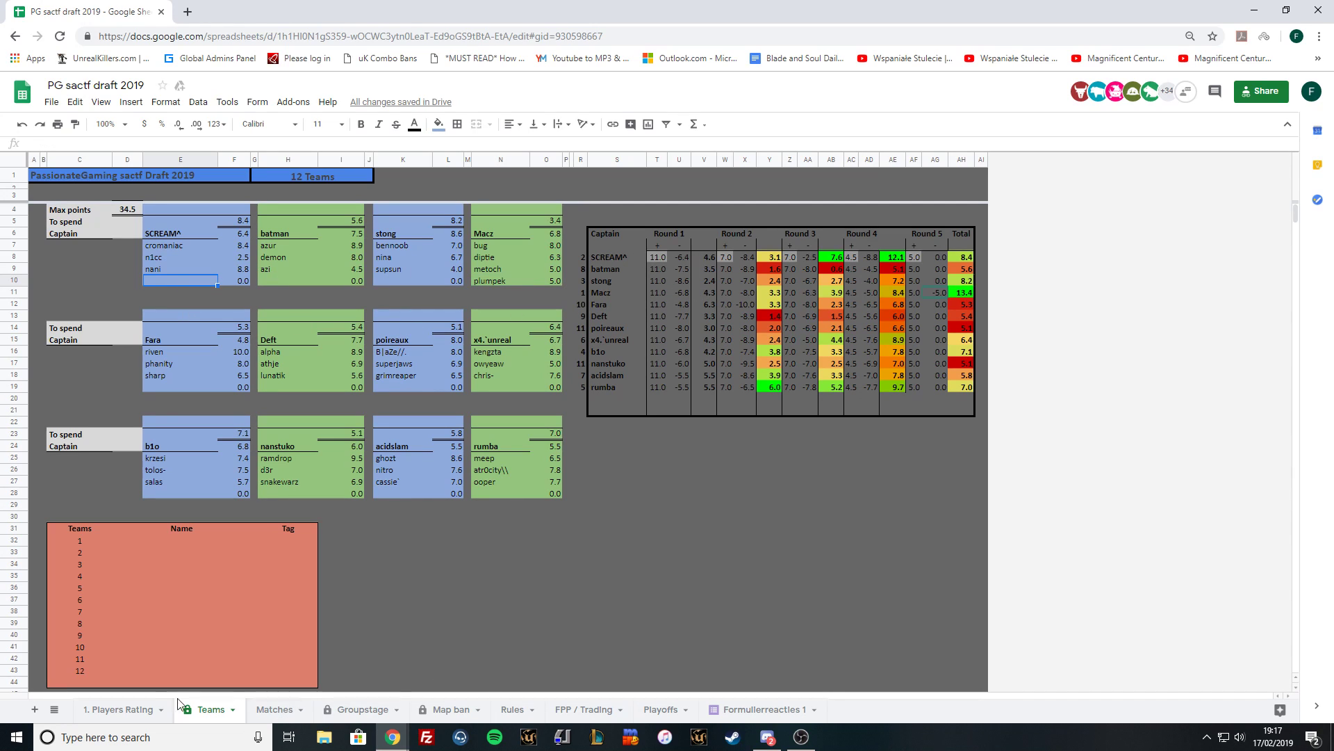
type("berserker")
left_click(829, 546)
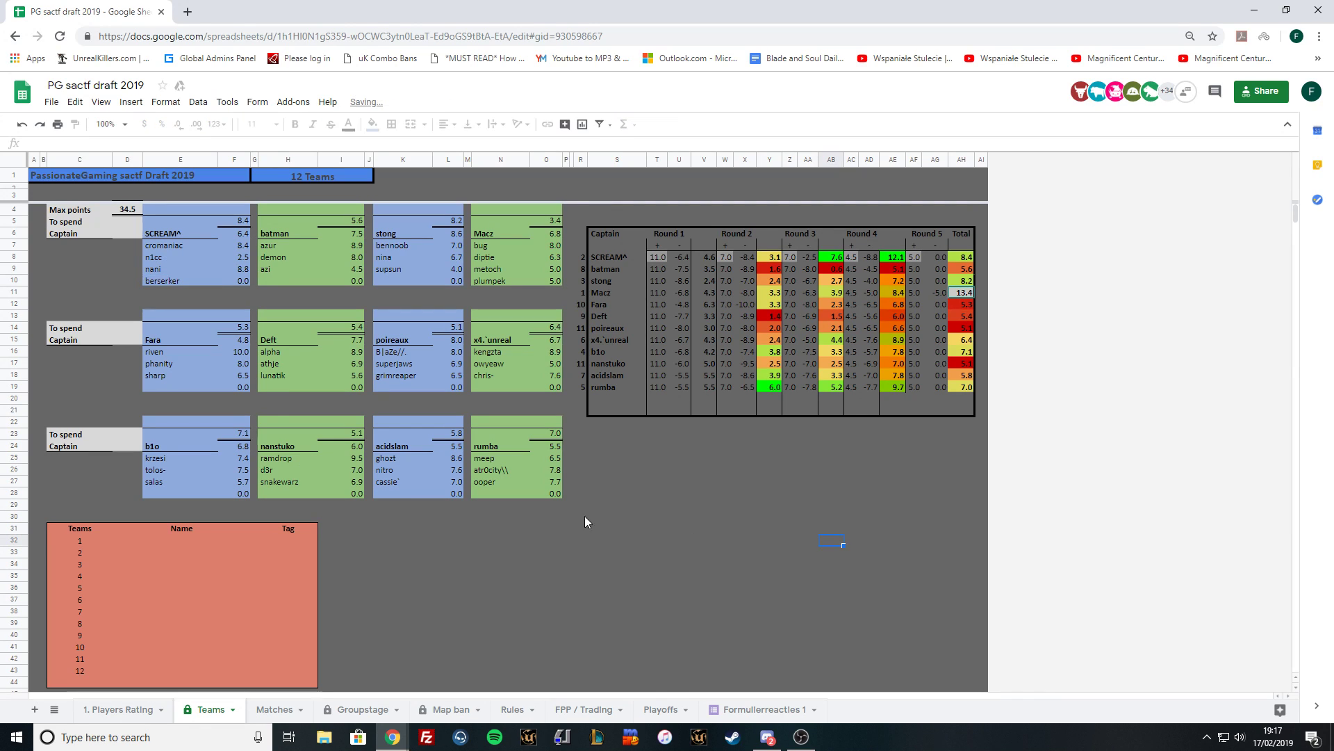
left_click(657, 450)
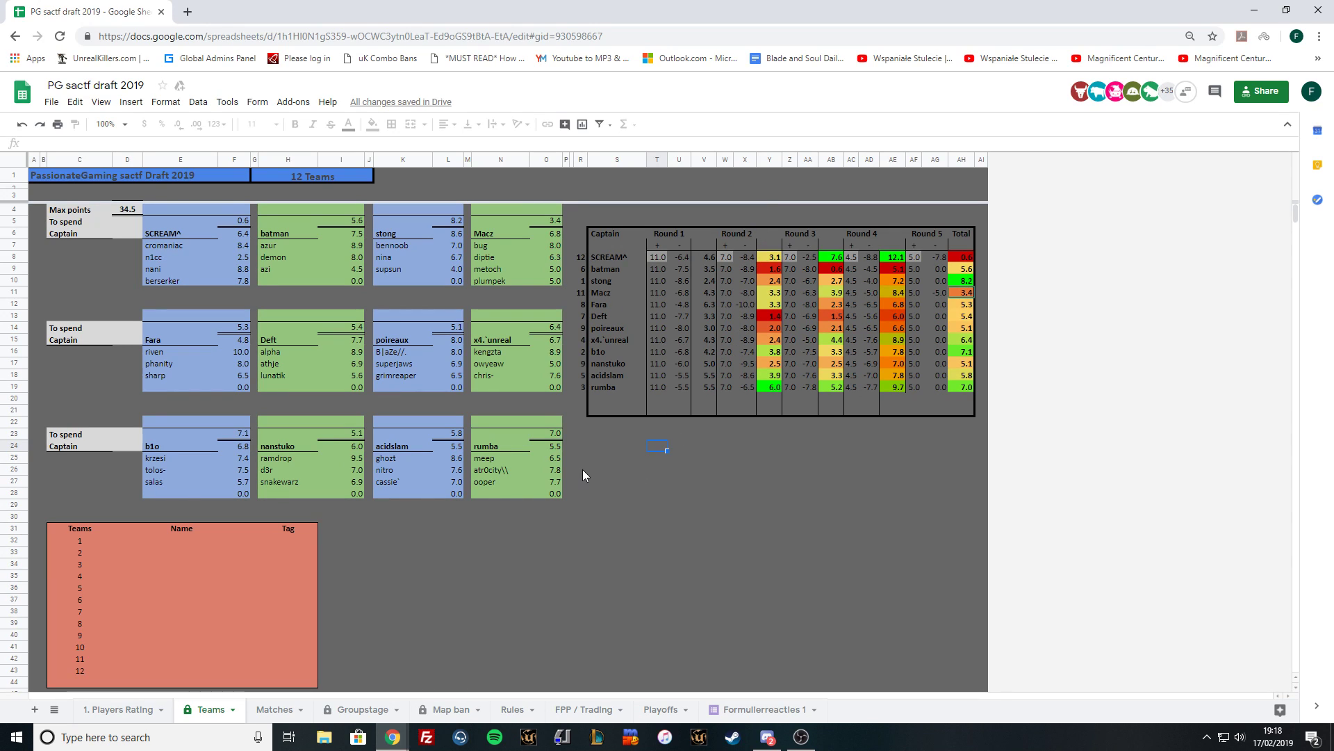
left_click(379, 279)
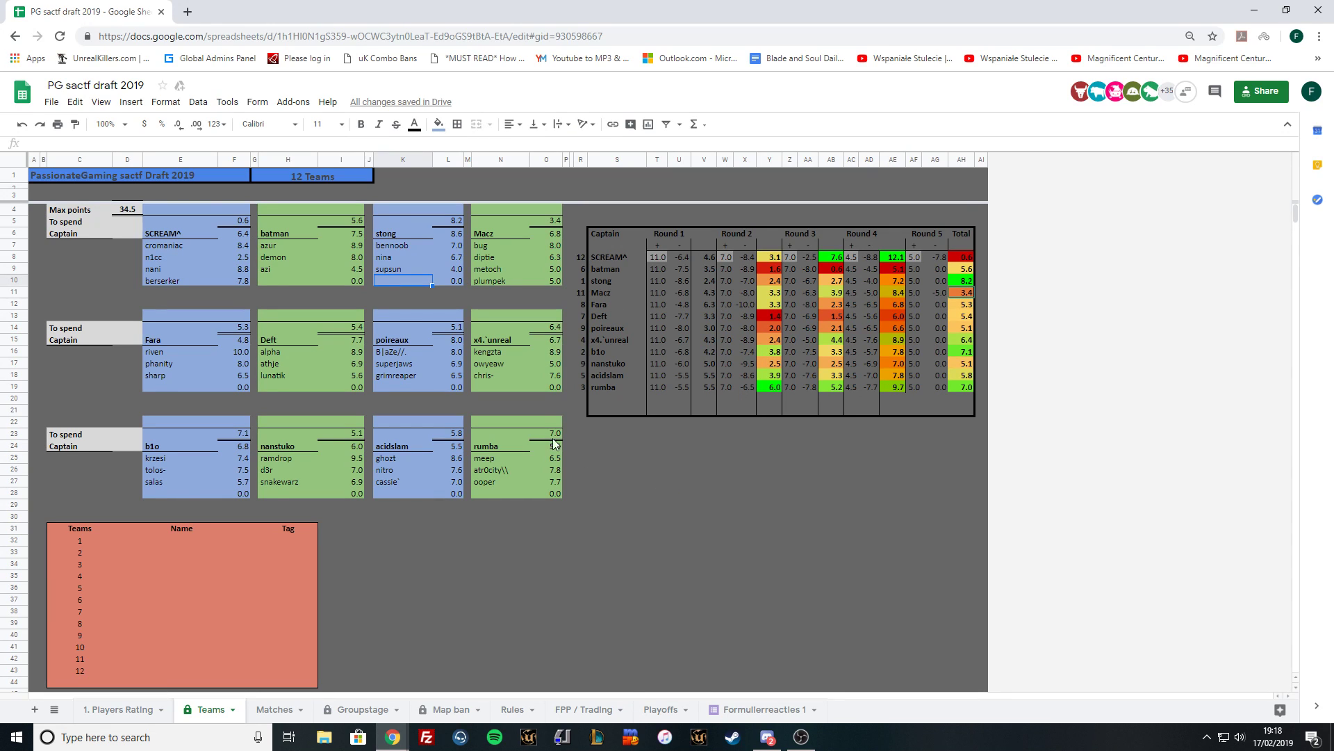
double_click(412, 278)
left_click(120, 709)
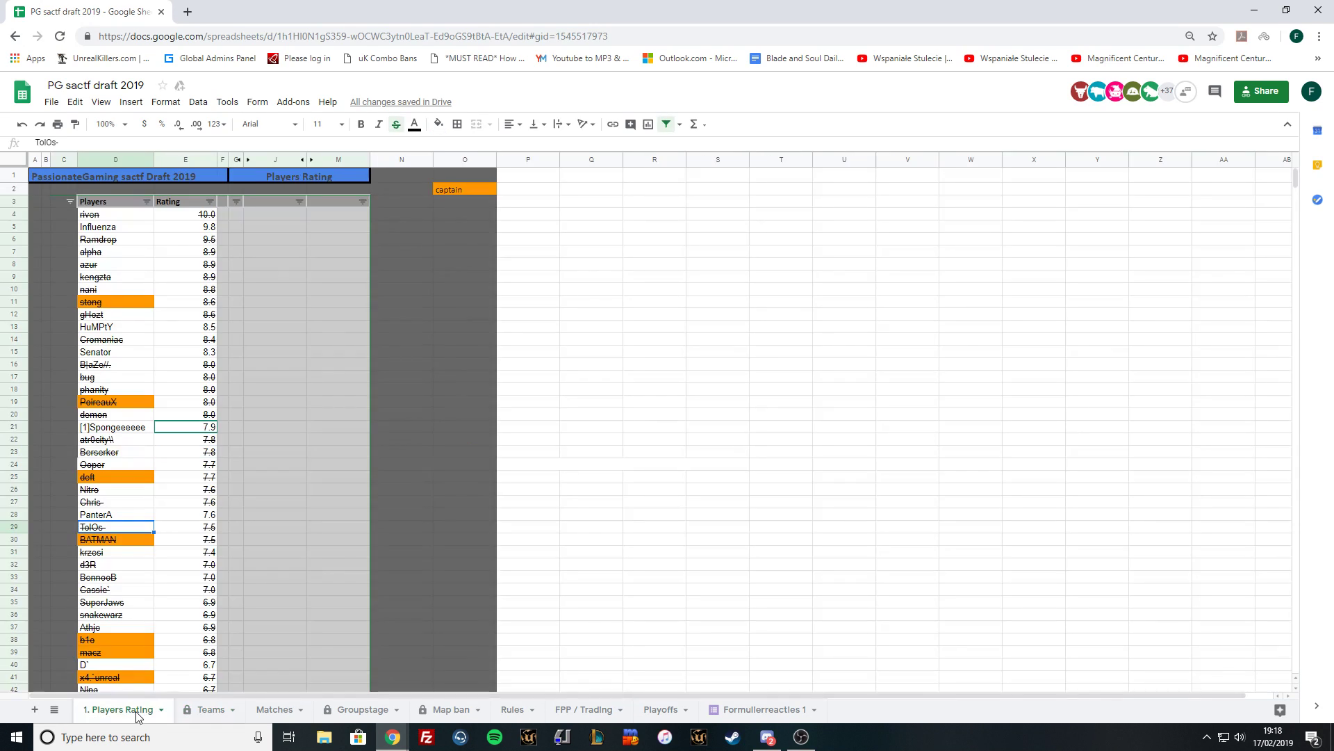
left_click(134, 428)
double_click(133, 427)
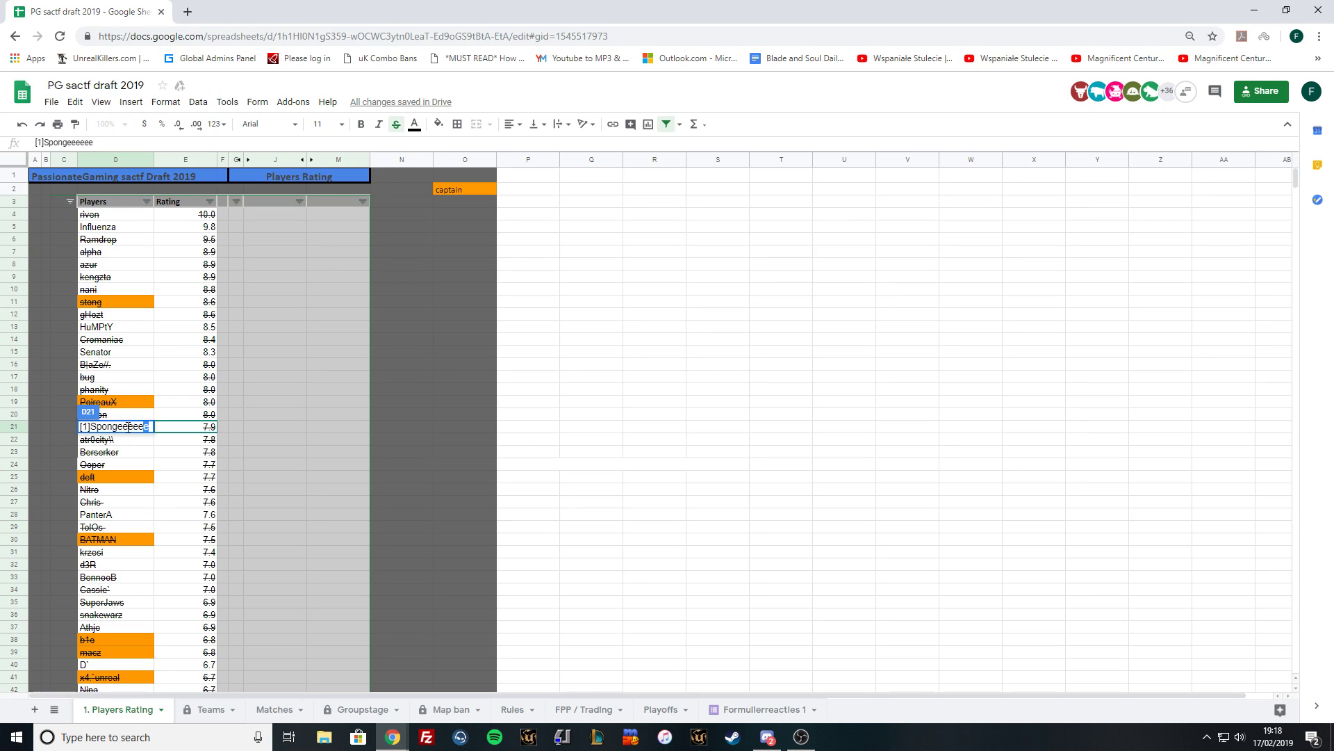
left_click_drag(151, 428, 57, 430)
key("ctrl+c")
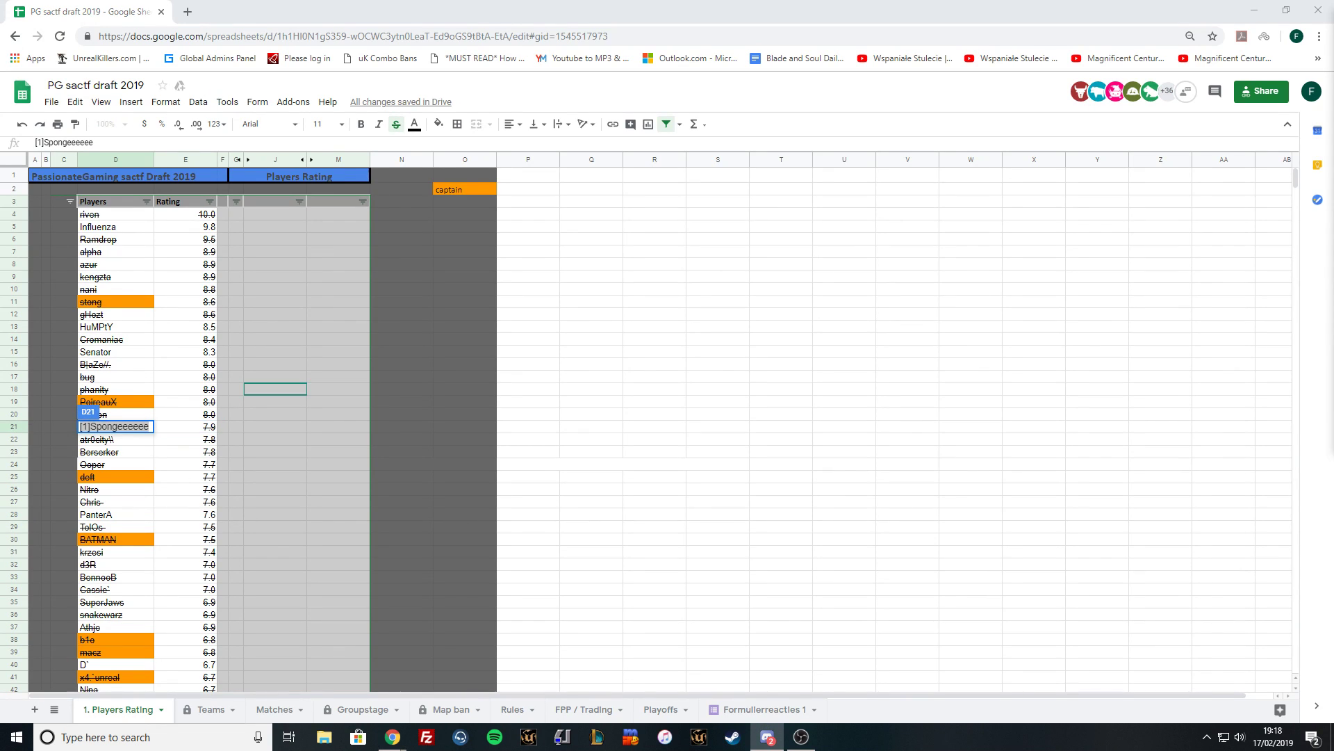
Place [1]Spongeeeeee in stong's slot K10 on Teams, leaving 0.3 budget.
left_click(361, 401)
left_click(213, 710)
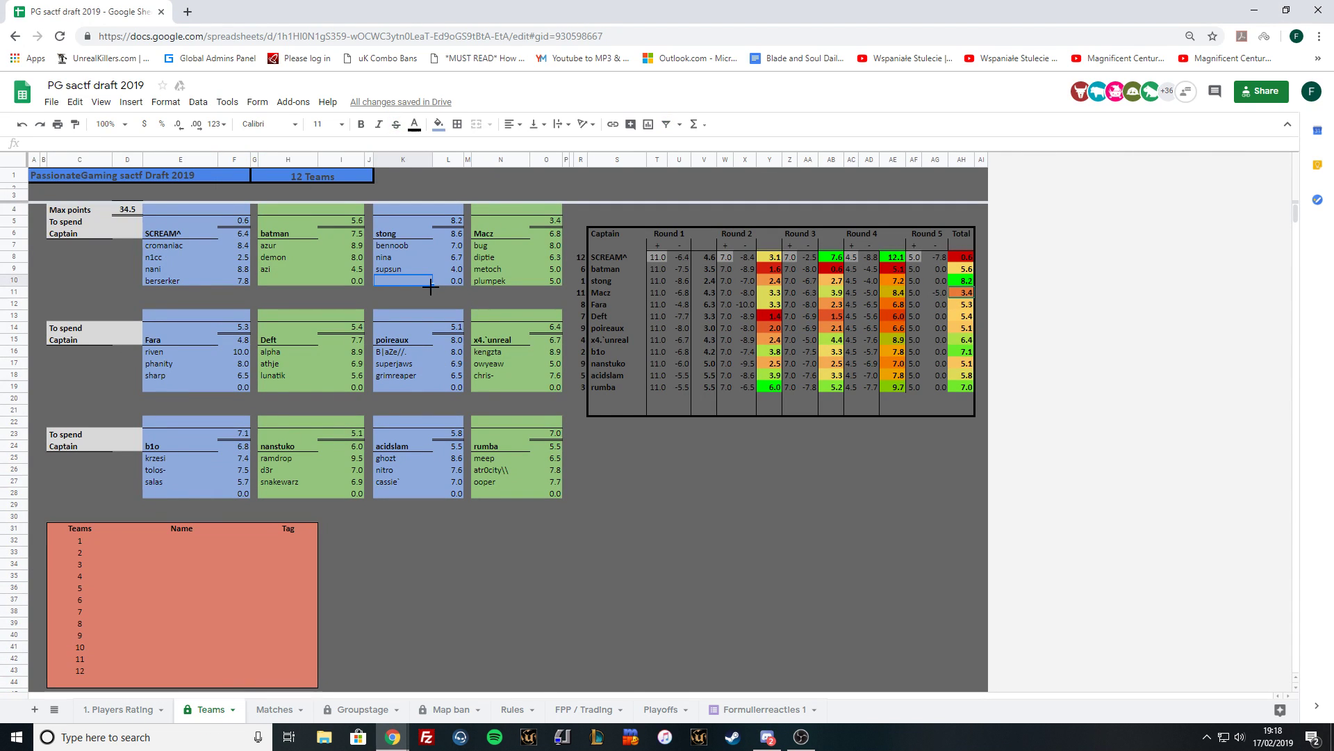
left_click(453, 299)
left_click(615, 481)
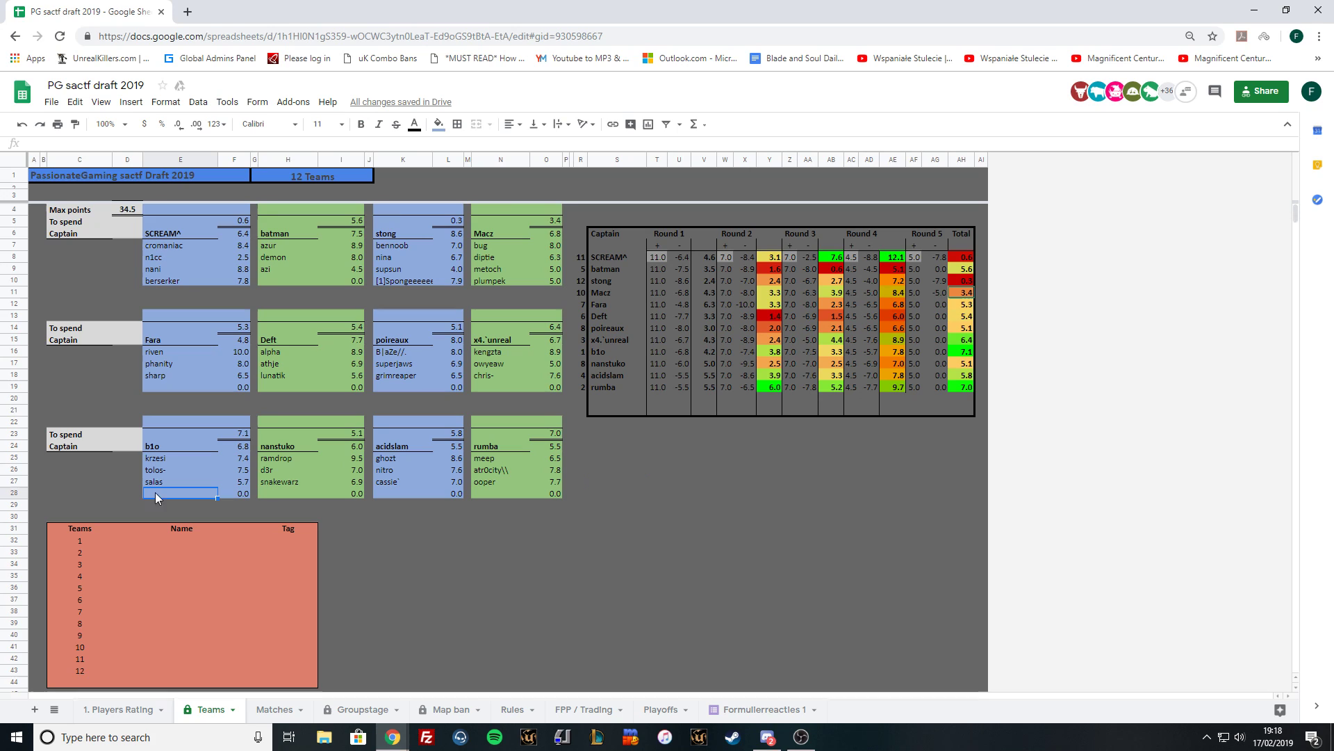
left_click(179, 493)
left_click(118, 709)
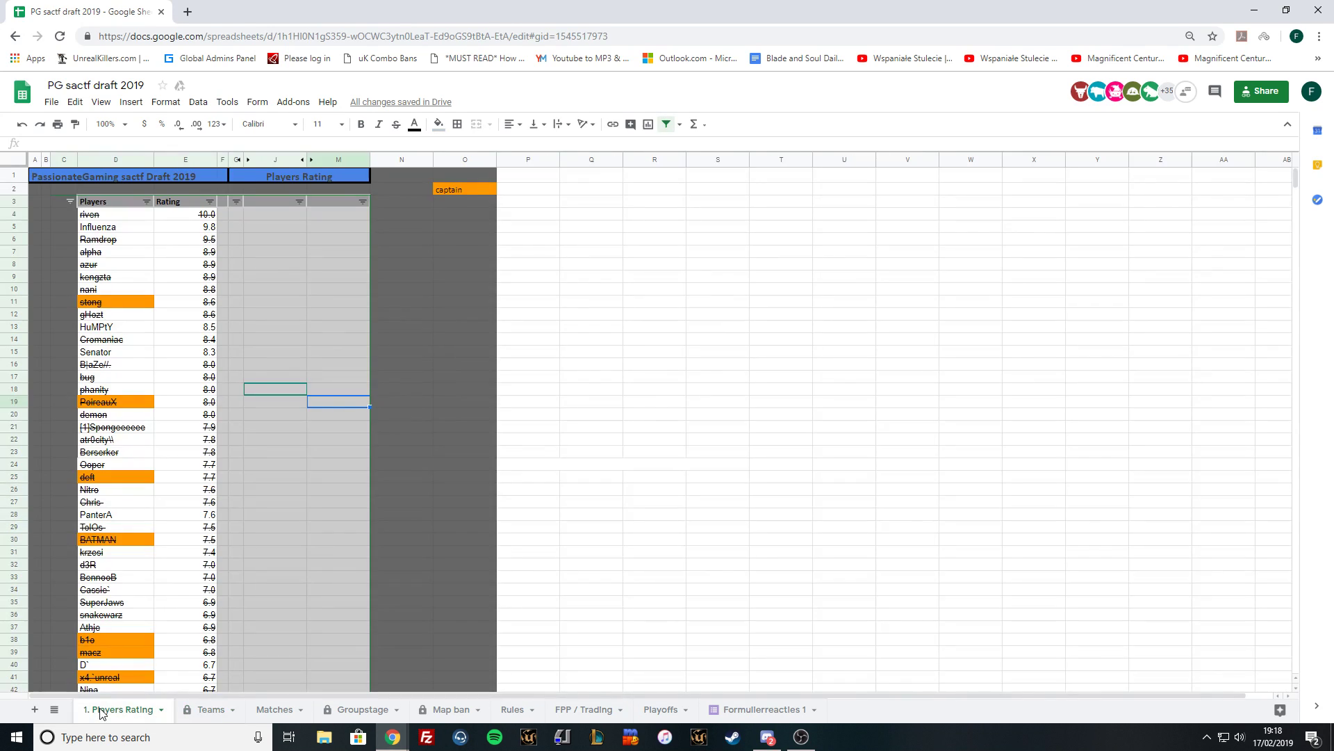
scroll(144, 647, "down", 5)
scroll(153, 645, "down", 3)
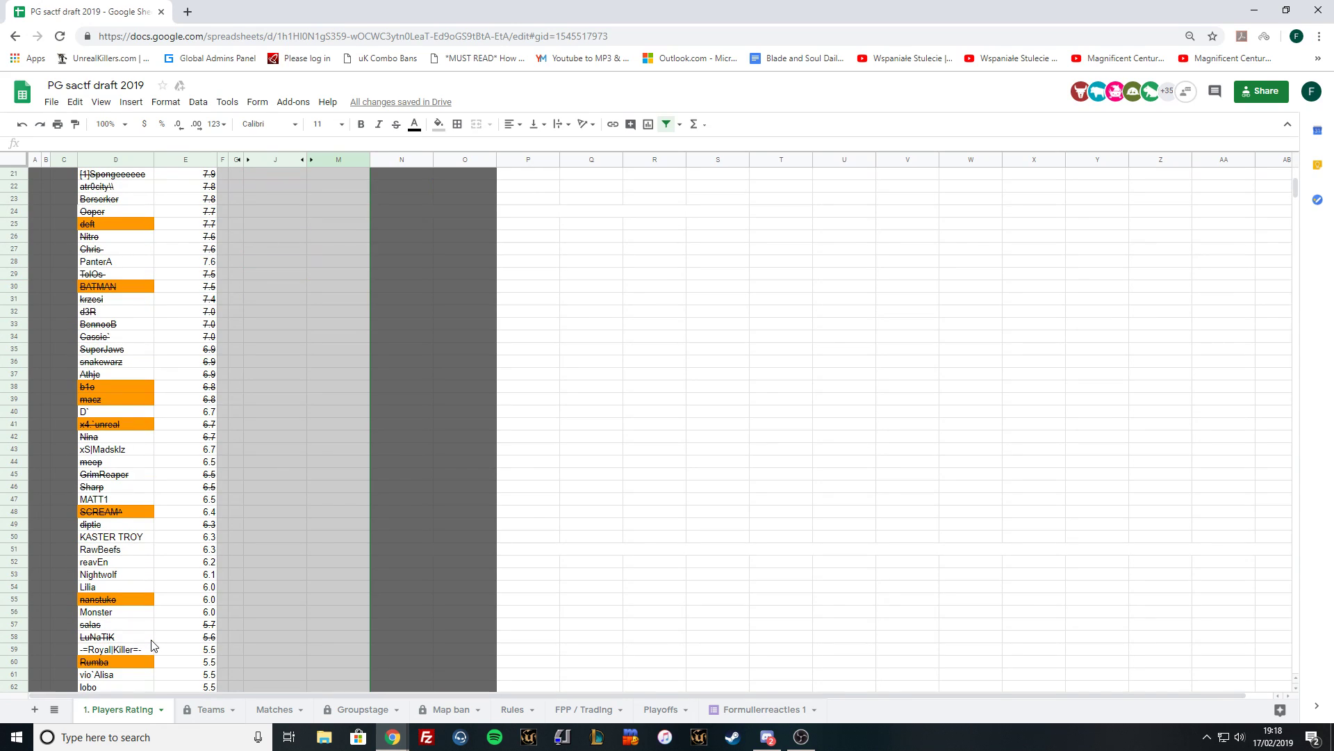
left_click(204, 709)
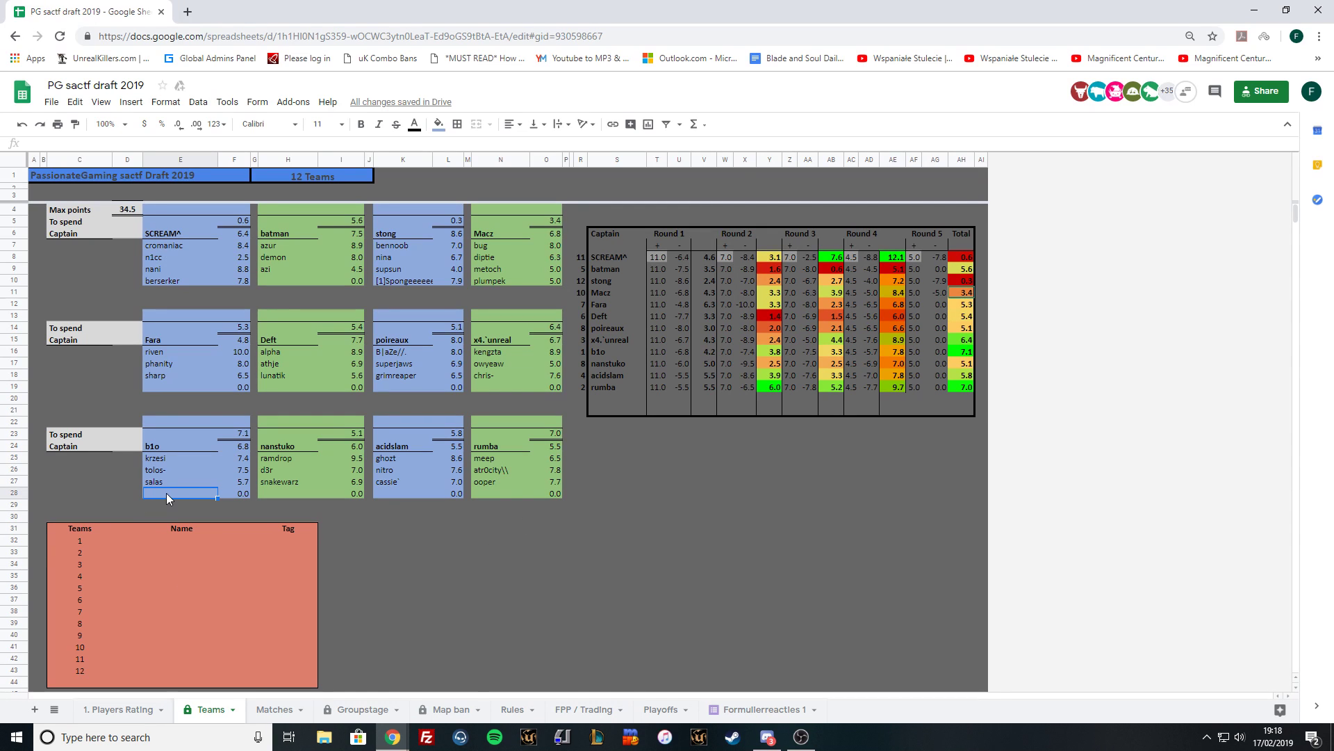
left_click(116, 709)
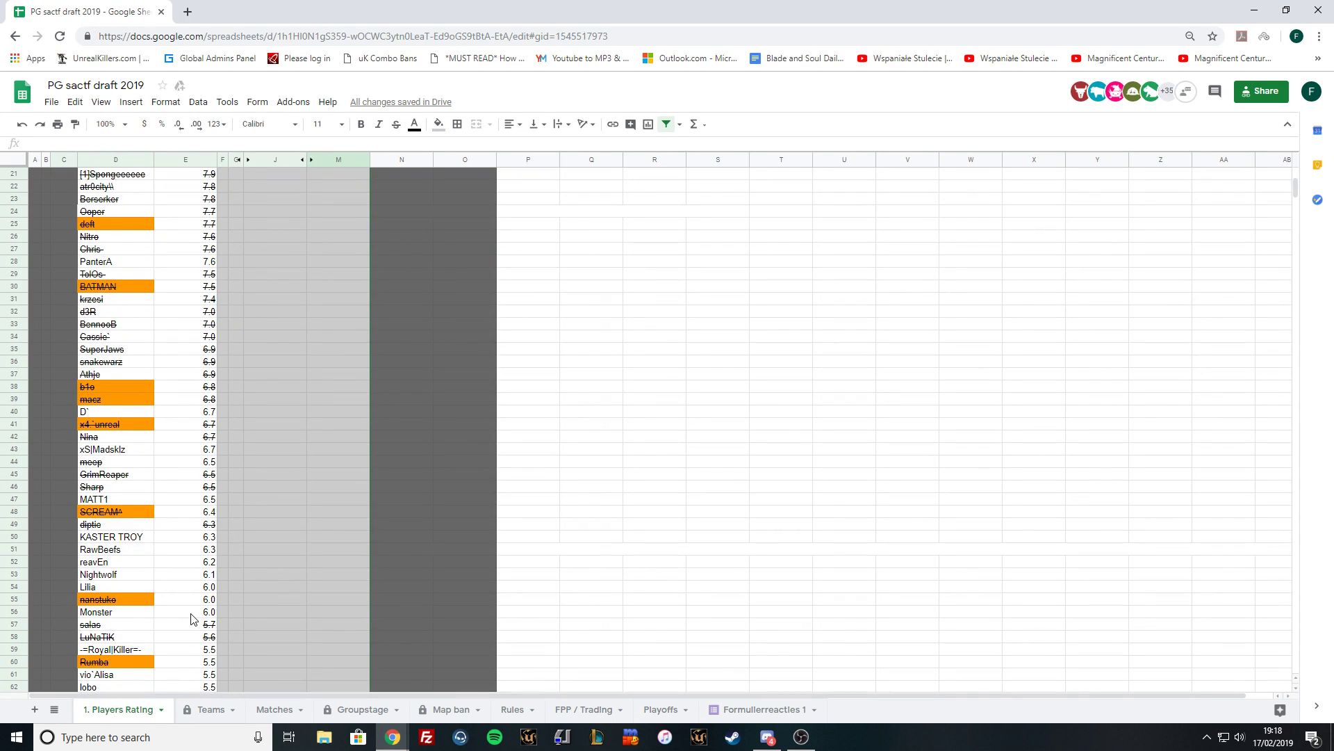
scroll(192, 619, "up", 2)
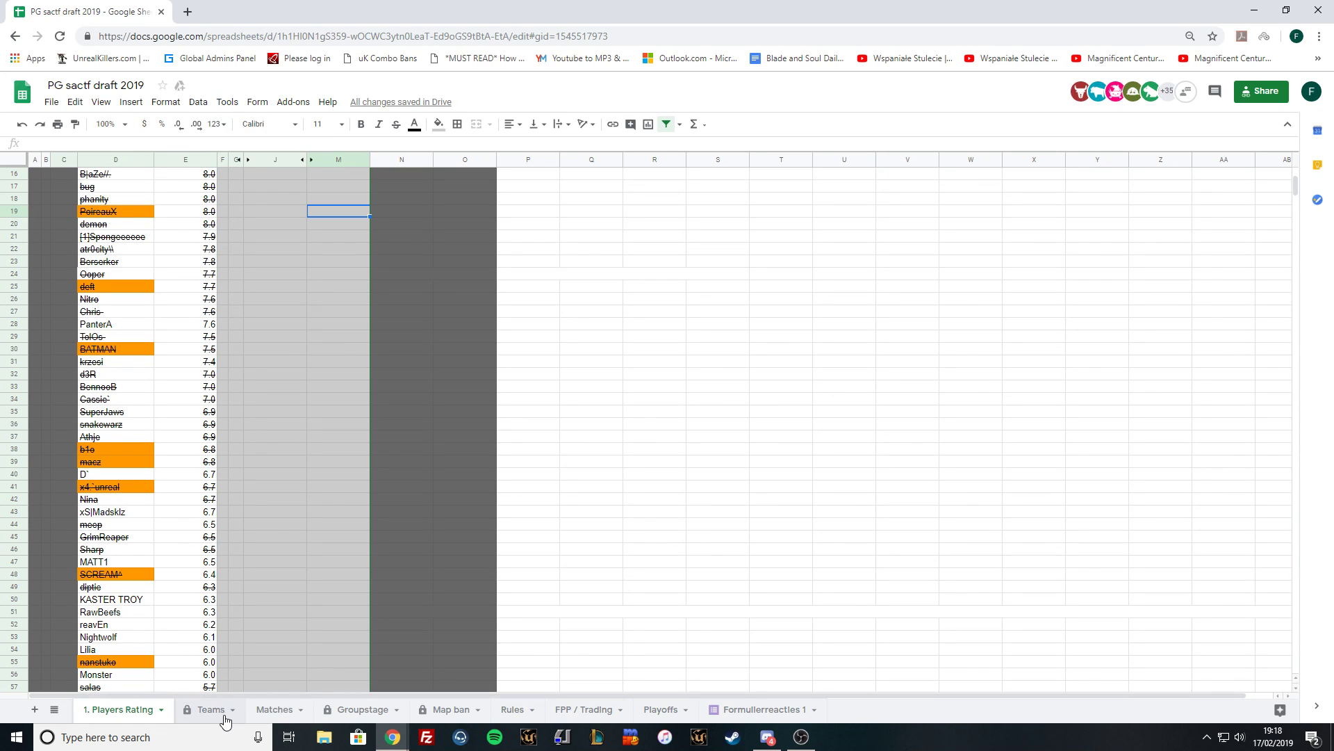
scroll(204, 626, "down", 3)
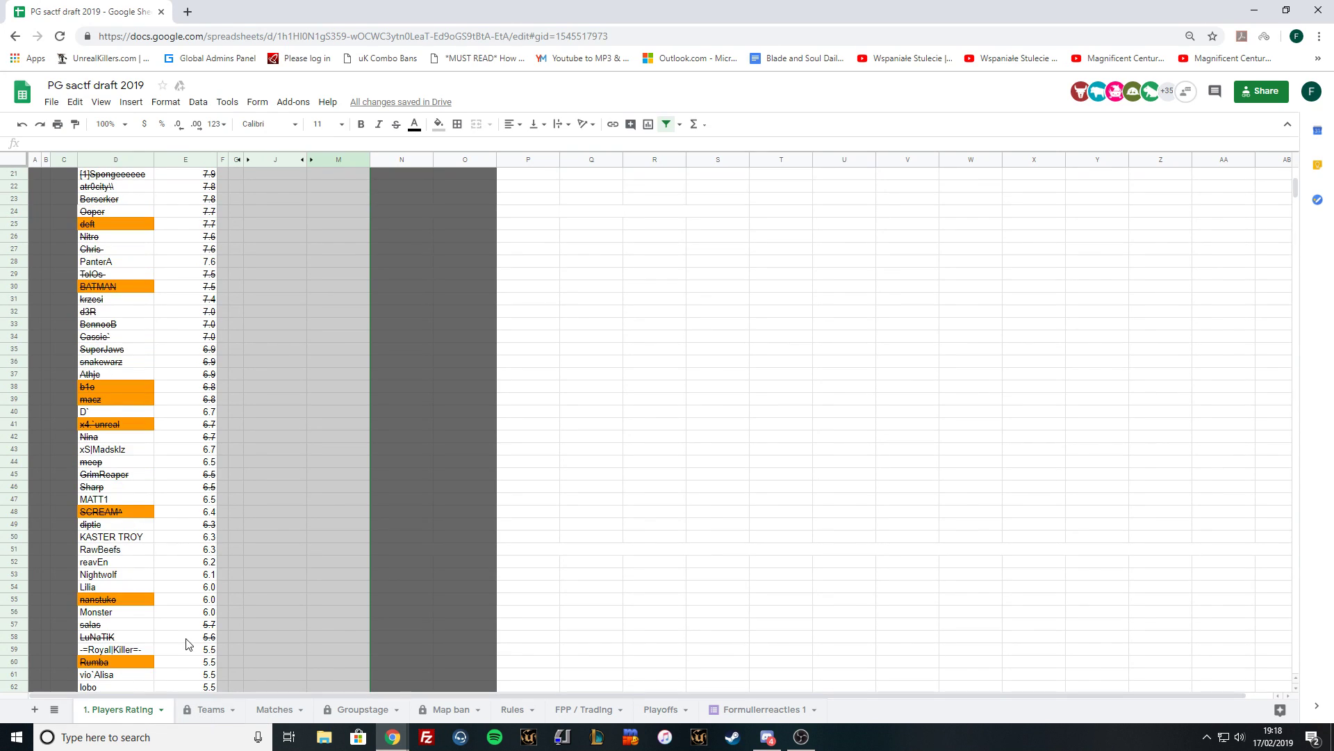
left_click(210, 709)
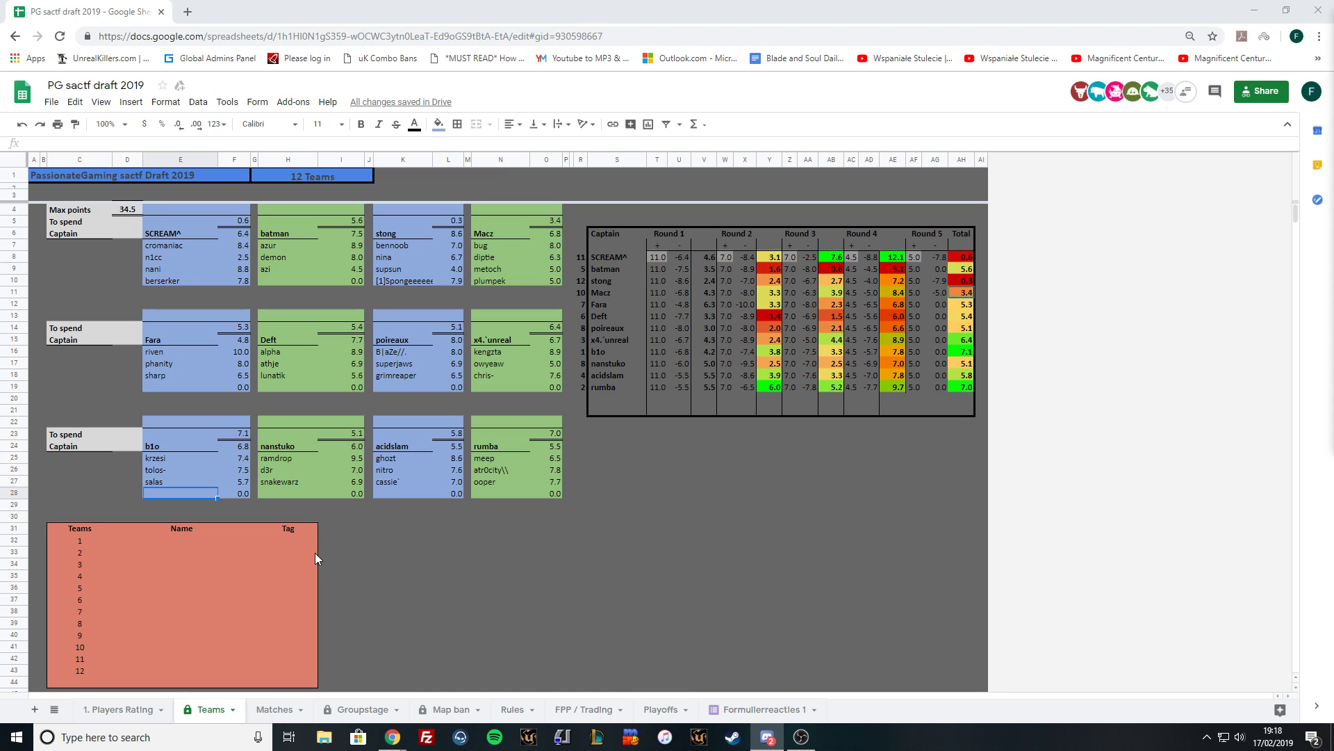
left_click(121, 709)
scroll(150, 627, "down", 2)
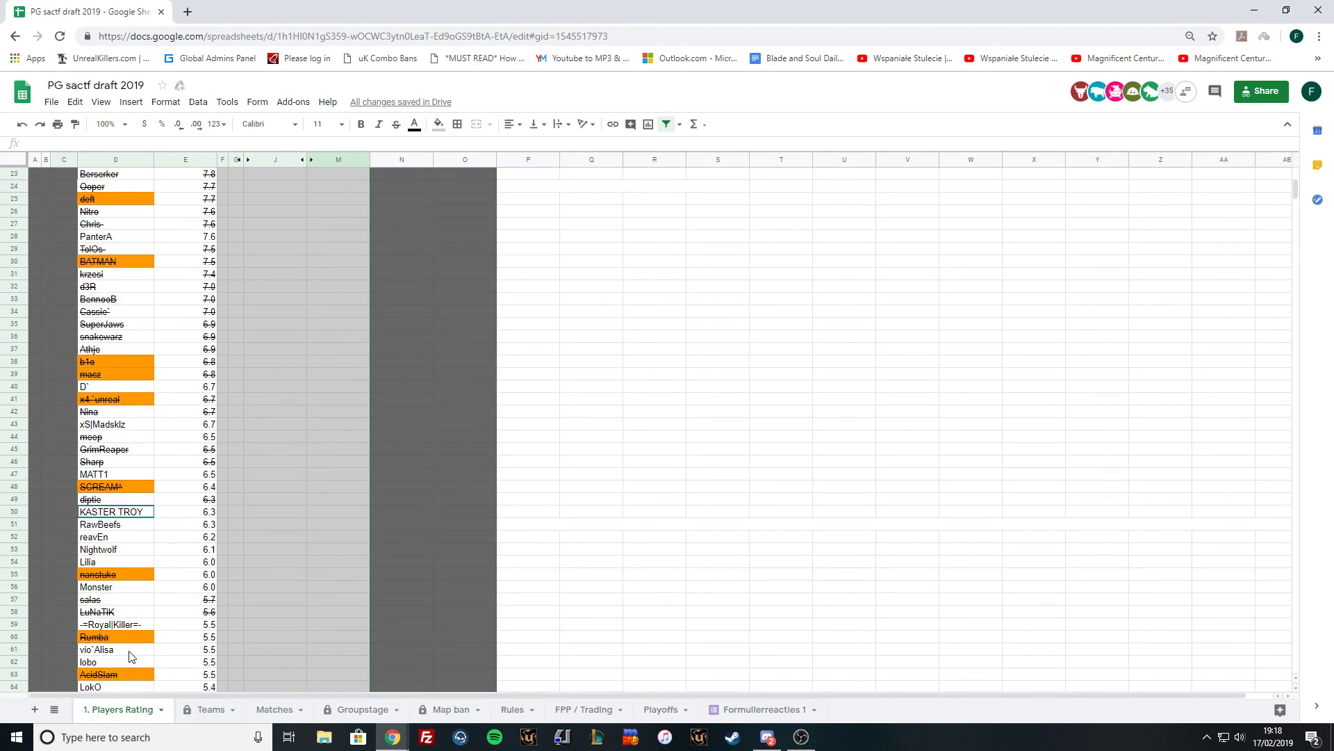
key("Down")
key("Down")
key("Down")
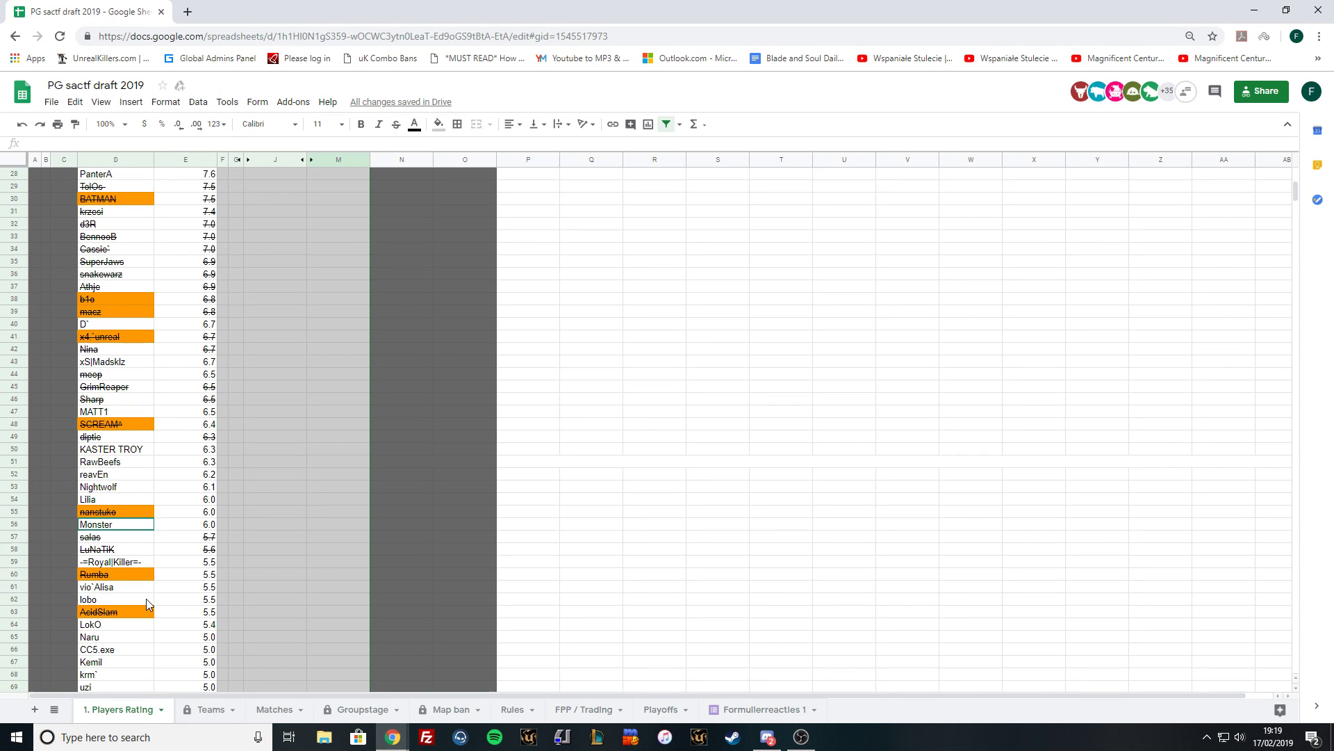
scroll(146, 599, "down", 2)
scroll(146, 598, "down", 2)
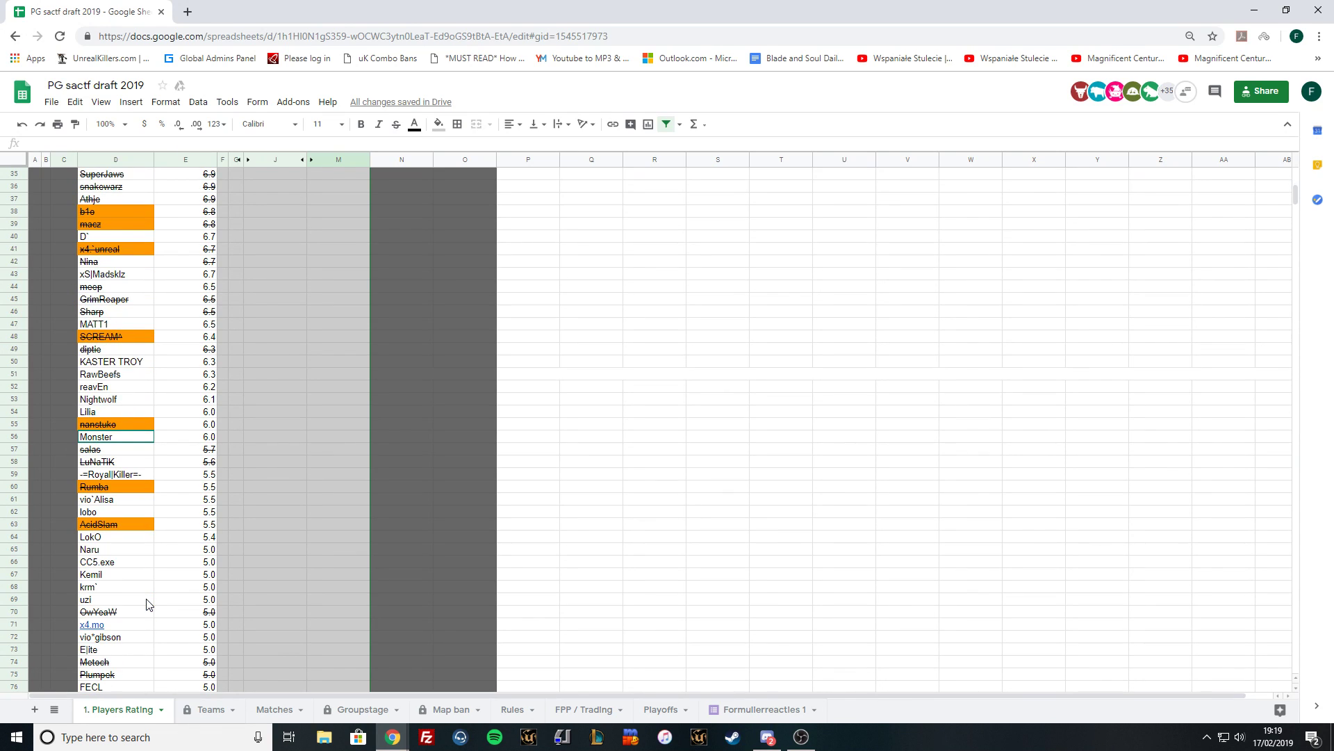
scroll(147, 604, "down", 2)
scroll(147, 603, "down", 2)
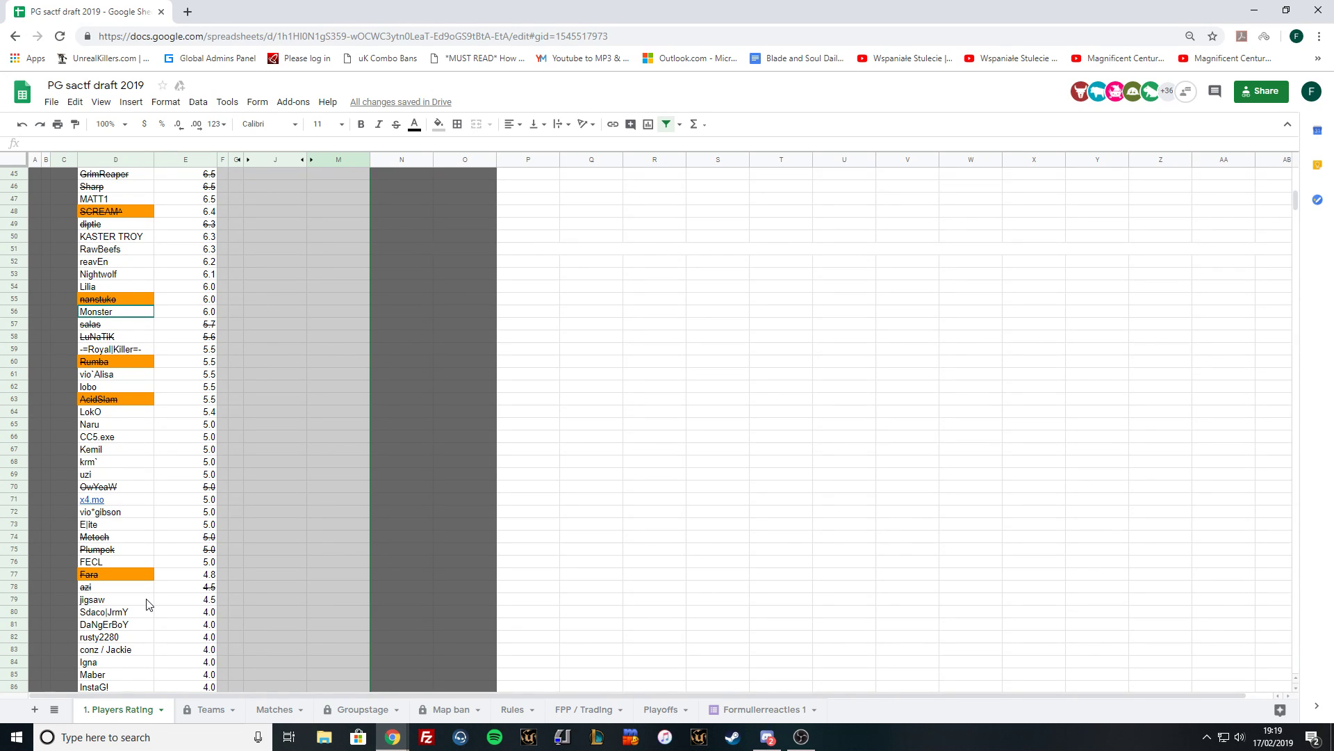
scroll(146, 603, "down", 1)
scroll(147, 603, "down", 1)
scroll(147, 602, "down", 1)
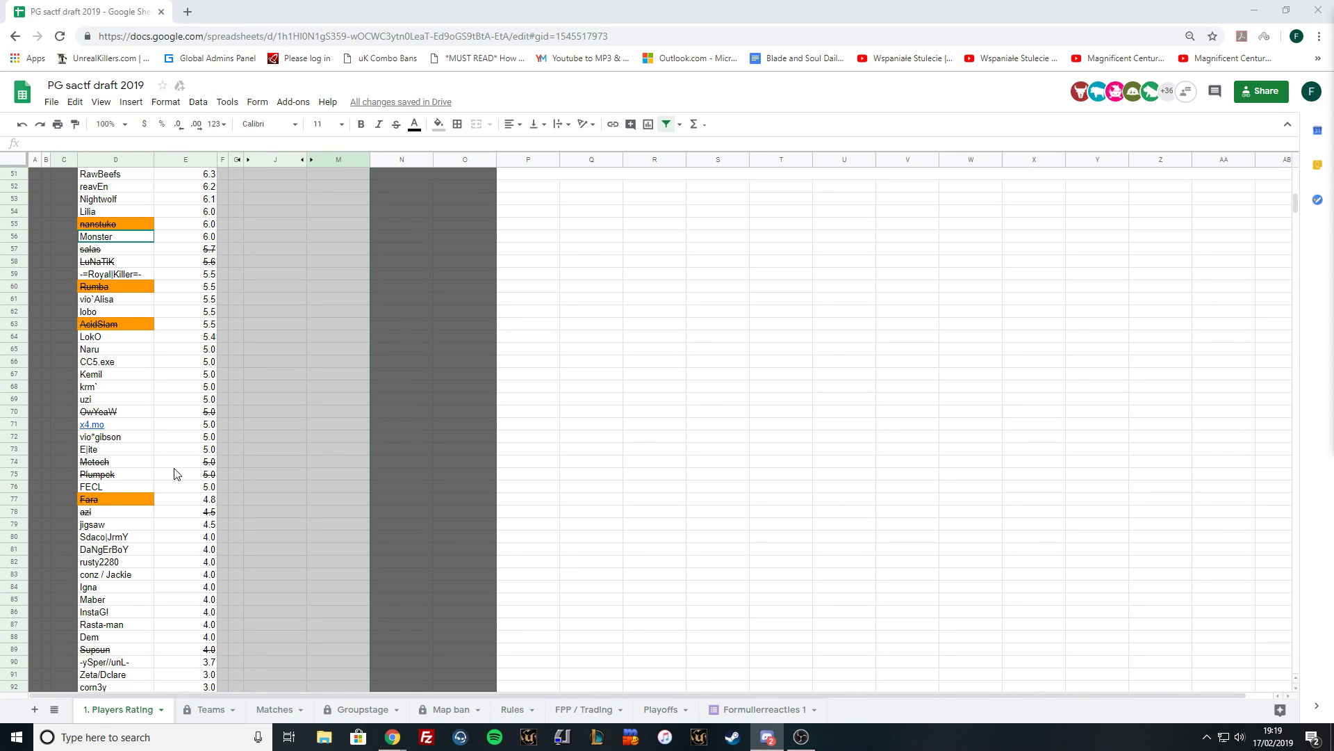
scroll(176, 475, "up", 1)
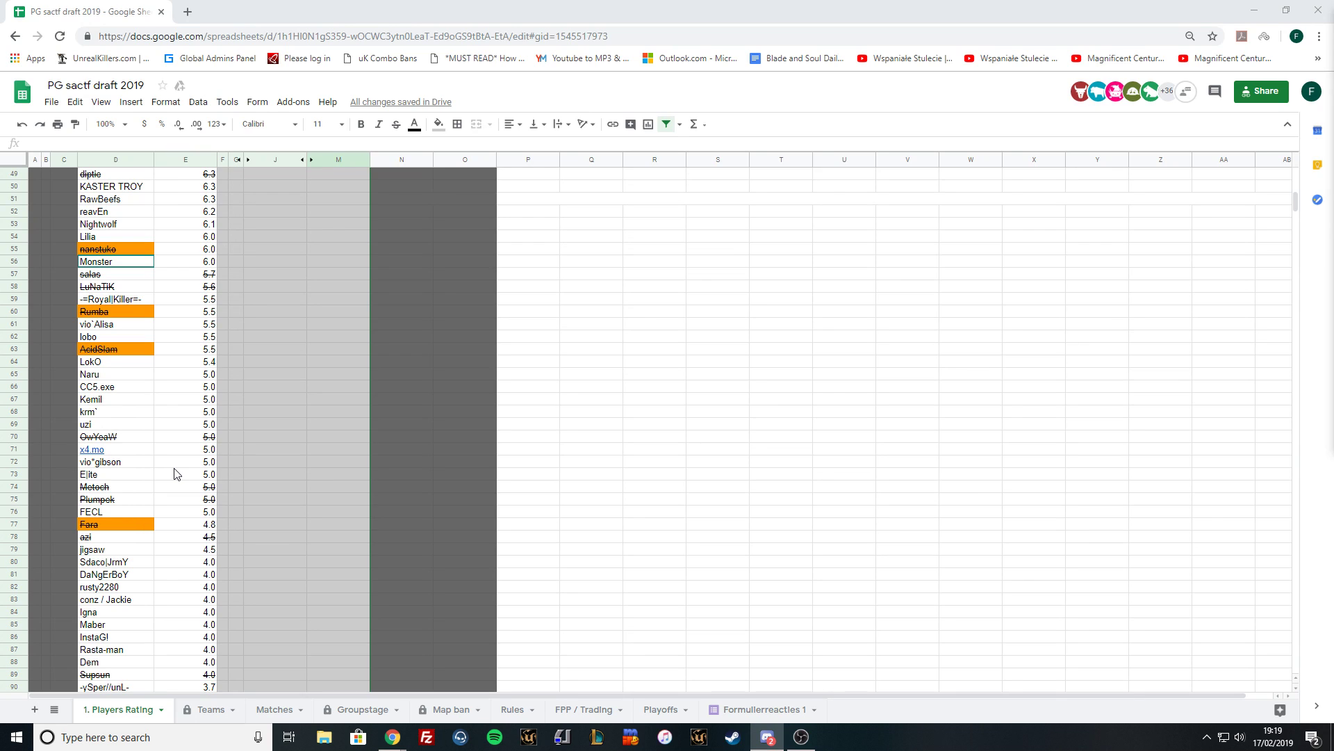
scroll(176, 474, "up", 1)
scroll(175, 474, "up", 1)
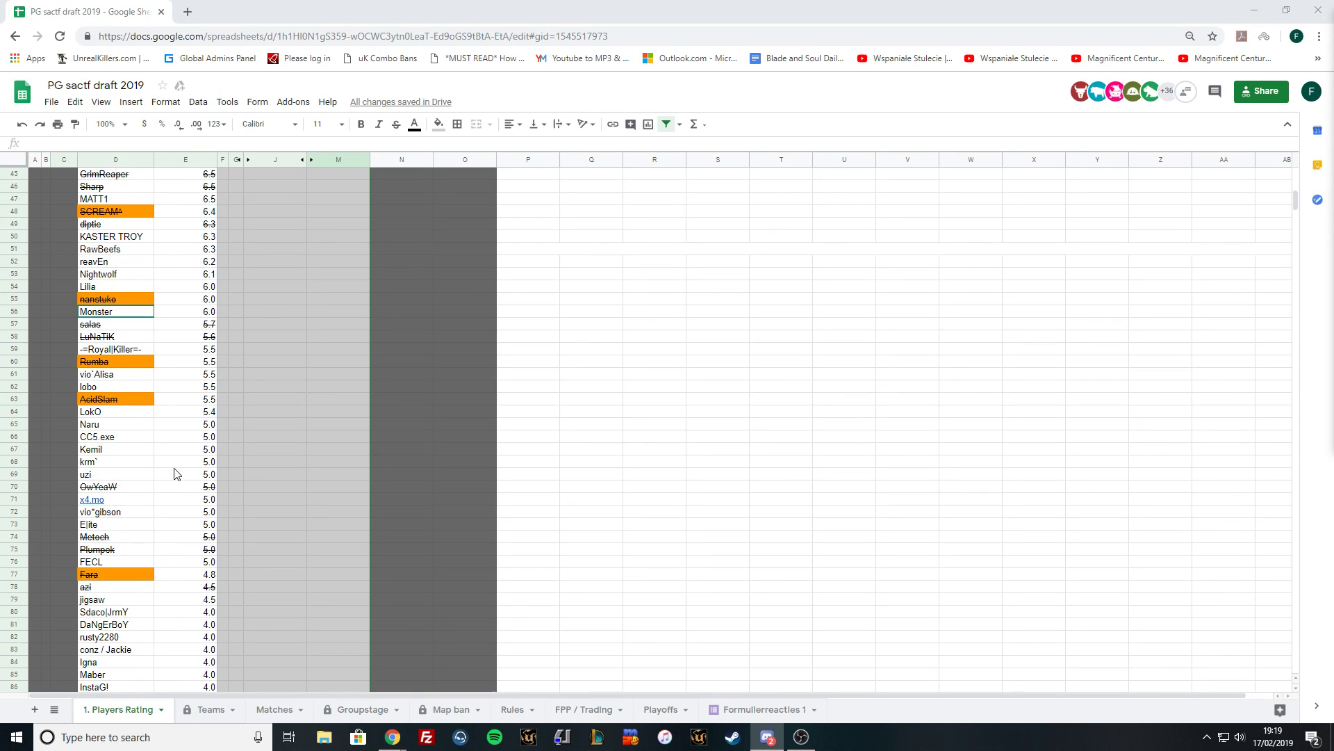
scroll(175, 475, "up", 2)
scroll(148, 485, "up", 3)
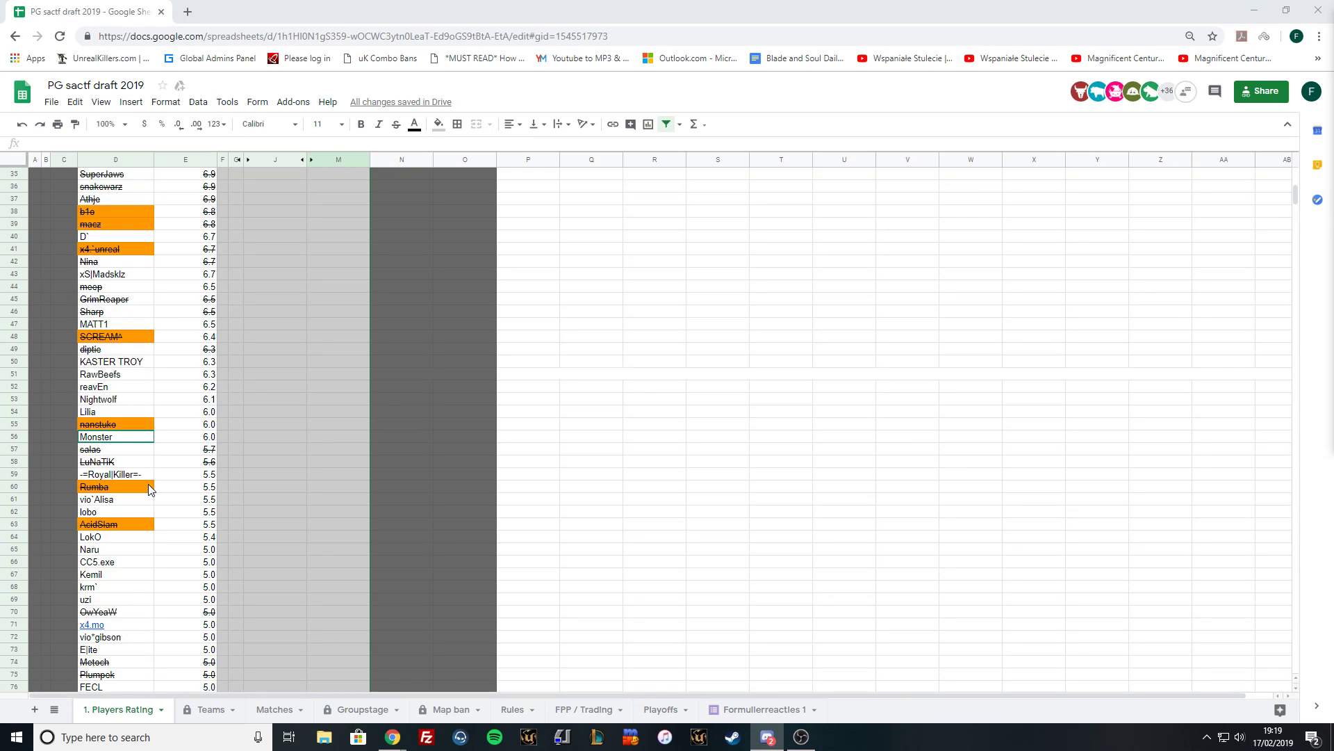
scroll(148, 484, "up", 2)
scroll(148, 484, "up", 5)
scroll(148, 484, "up", 5)
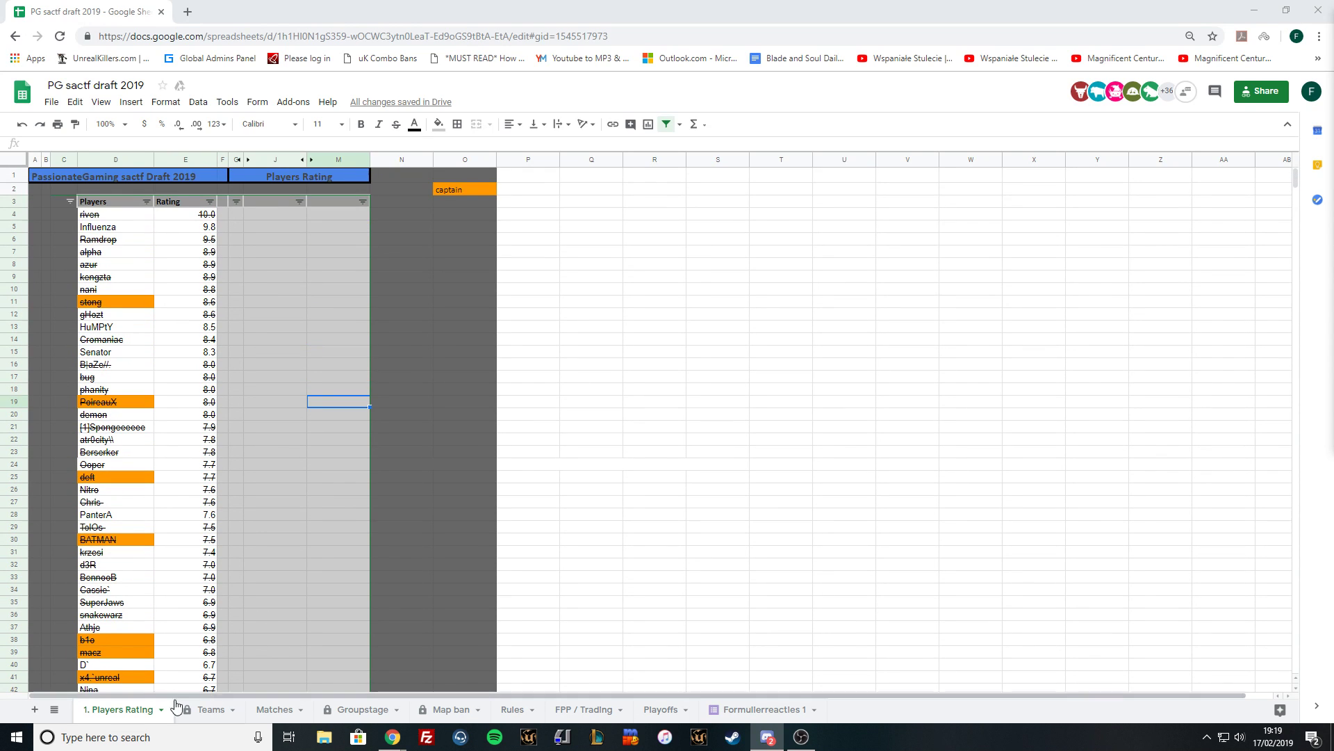
left_click(205, 709)
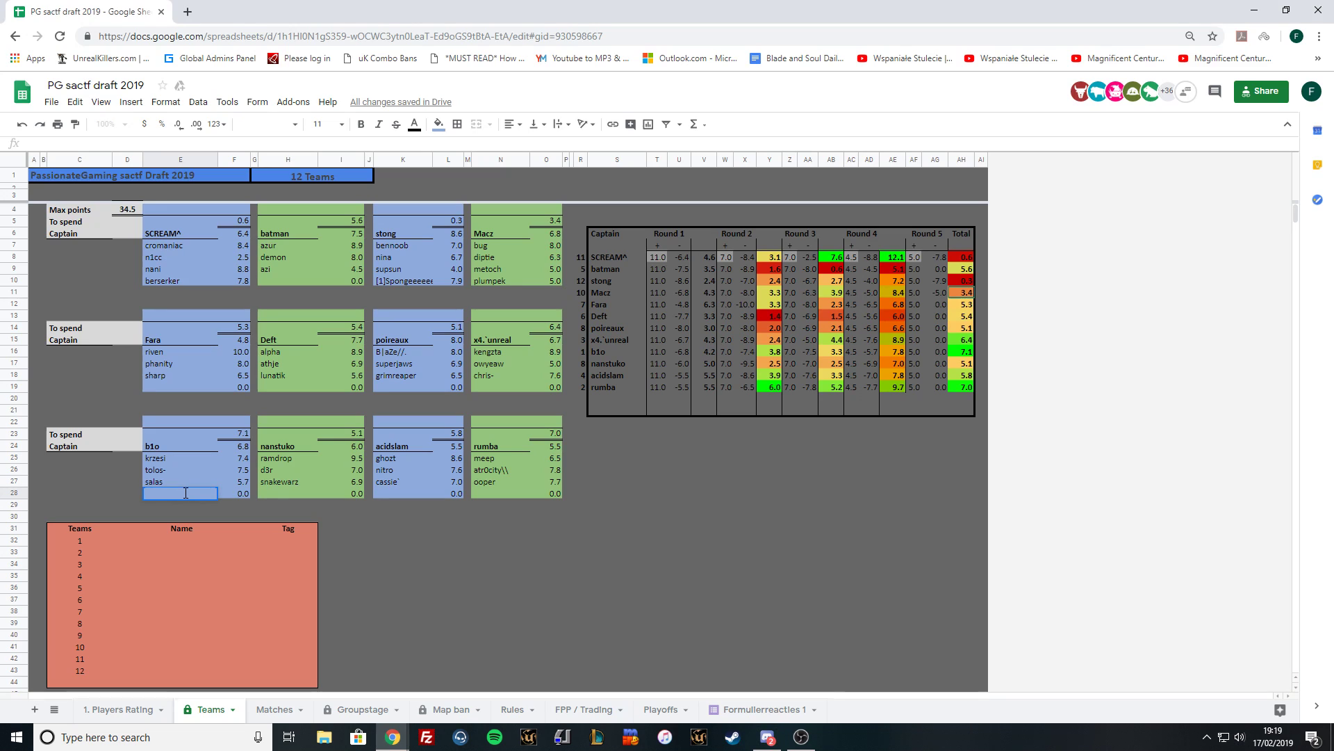
type("kemil")
Commit kemil in b1o's slot E28, leaving b1o 2.1 to spend.
left_click(694, 519)
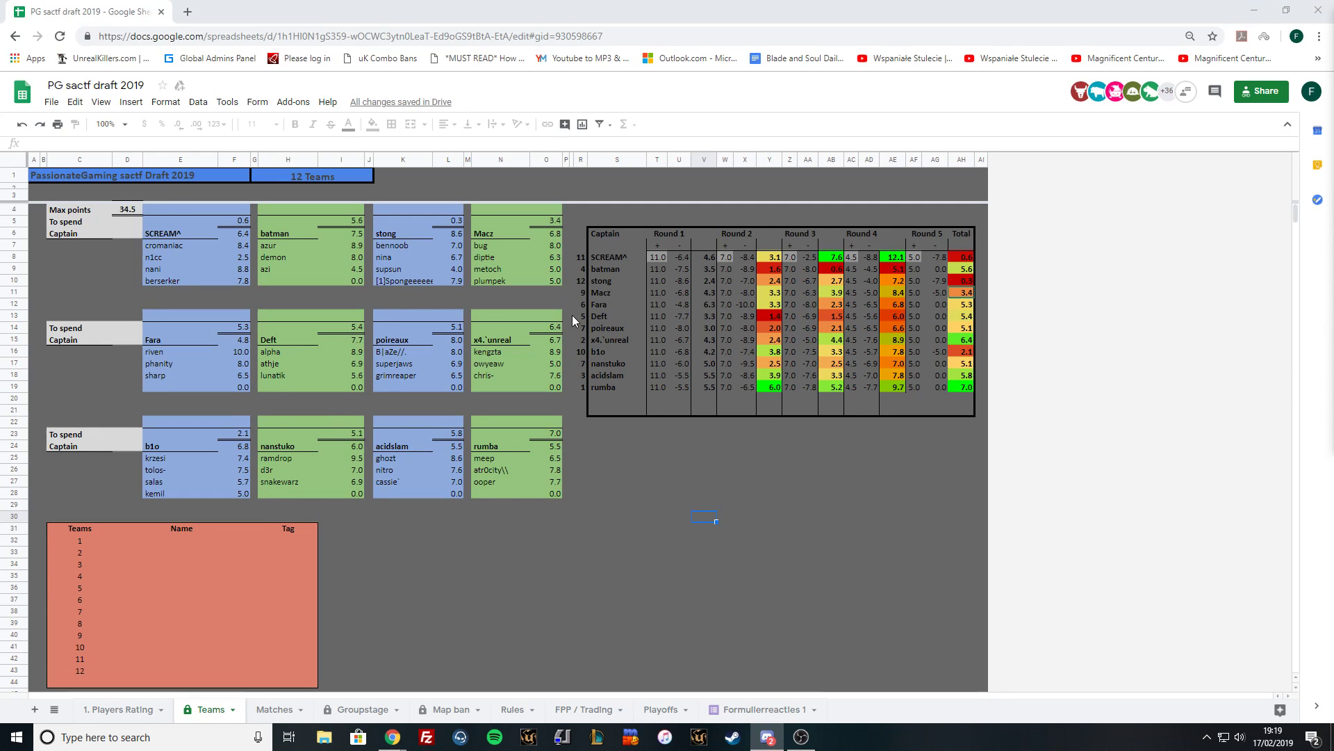
Enter monster in rumba's last slot N28, cutting rumba's budget to 1.0.
left_click(498, 491)
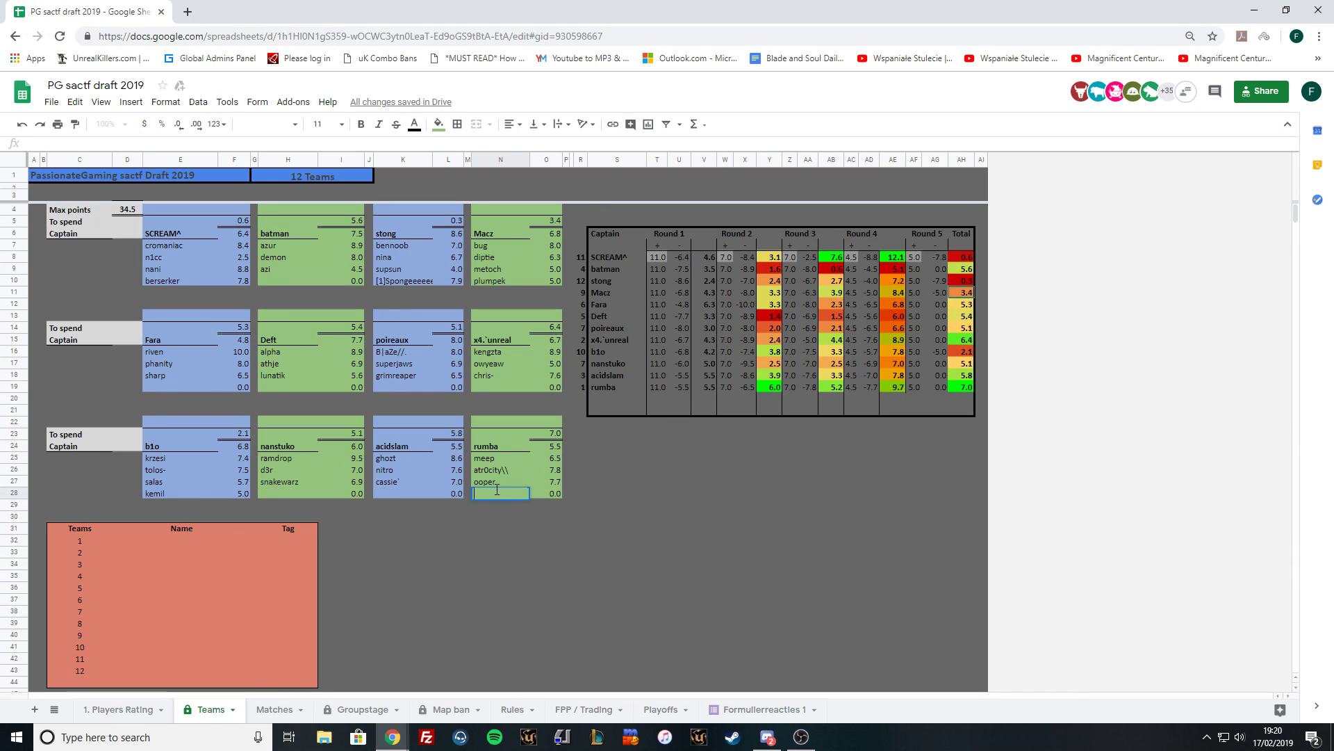
type("monster")
left_click(641, 532)
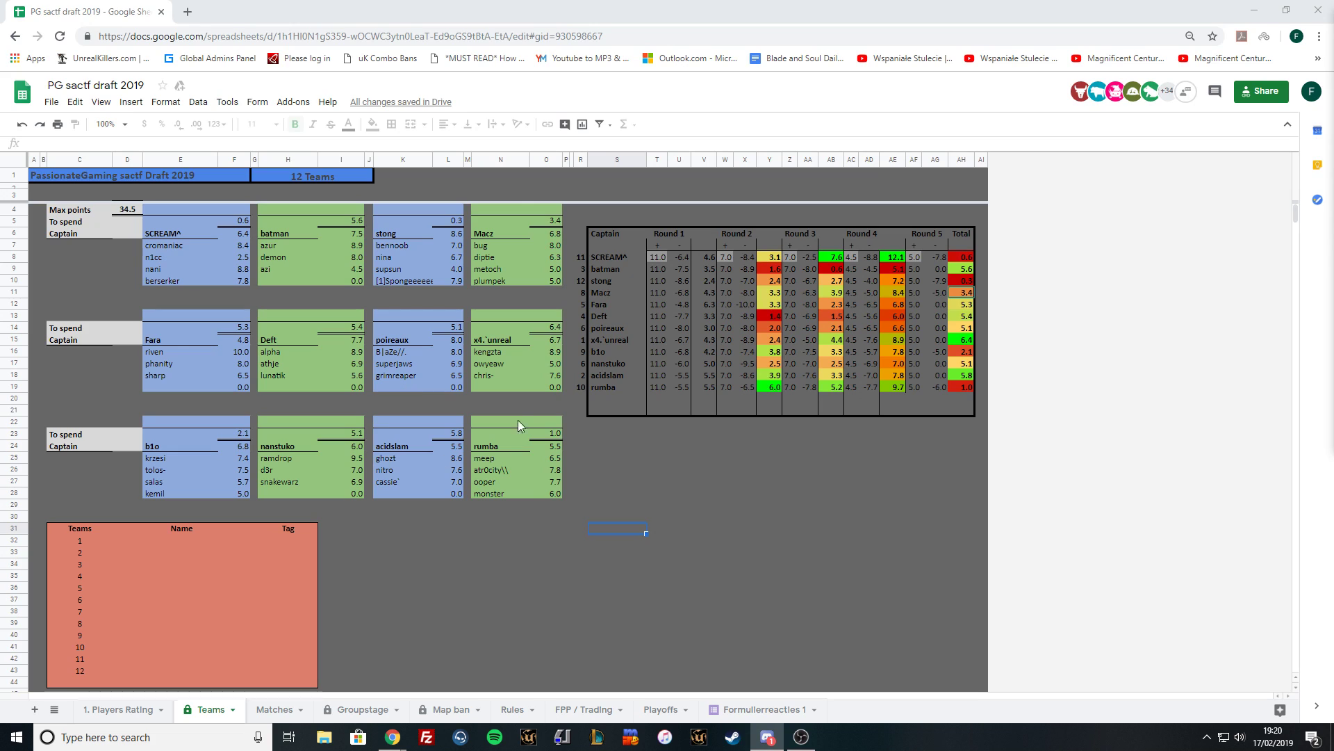
Change cell N19 to read x4.mo, leaving x4.`unreal 1.4 to spend.
double_click(504, 385)
type("x4.`unreal")
double_click(503, 385)
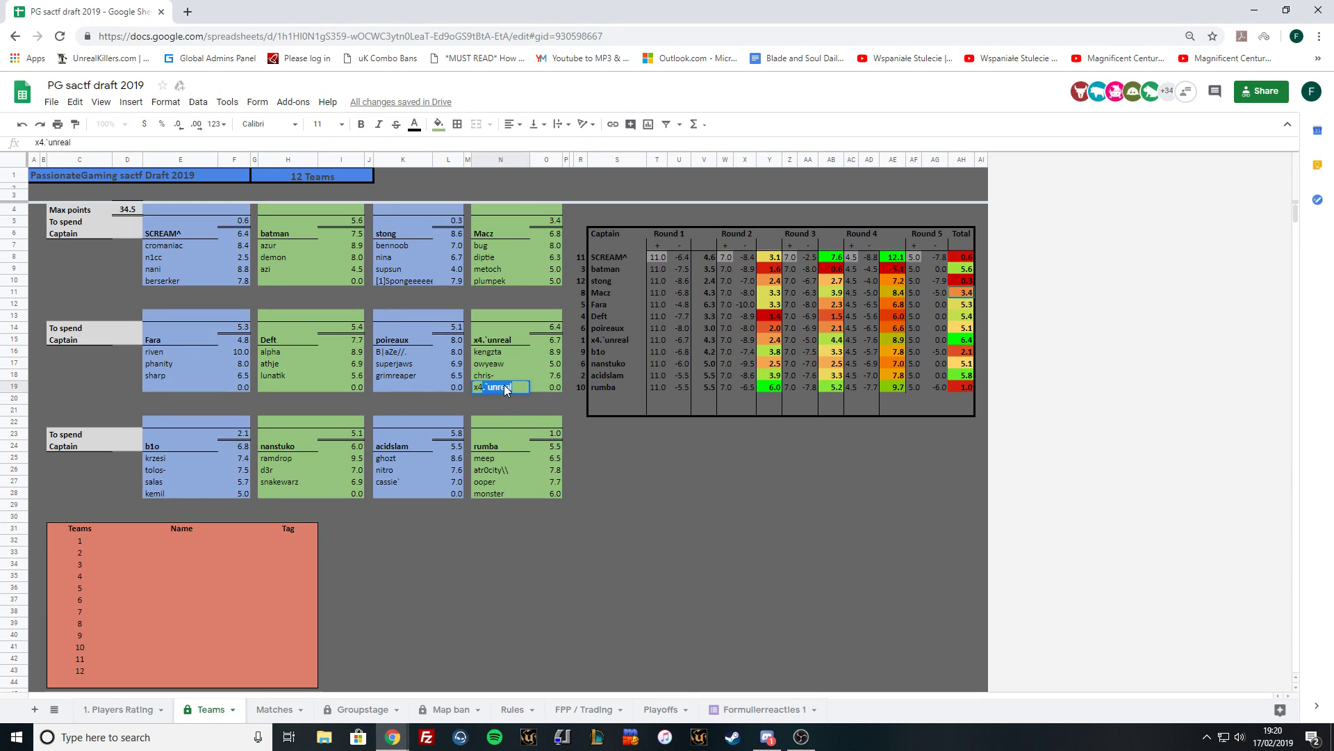
type("mp")
left_click(656, 489)
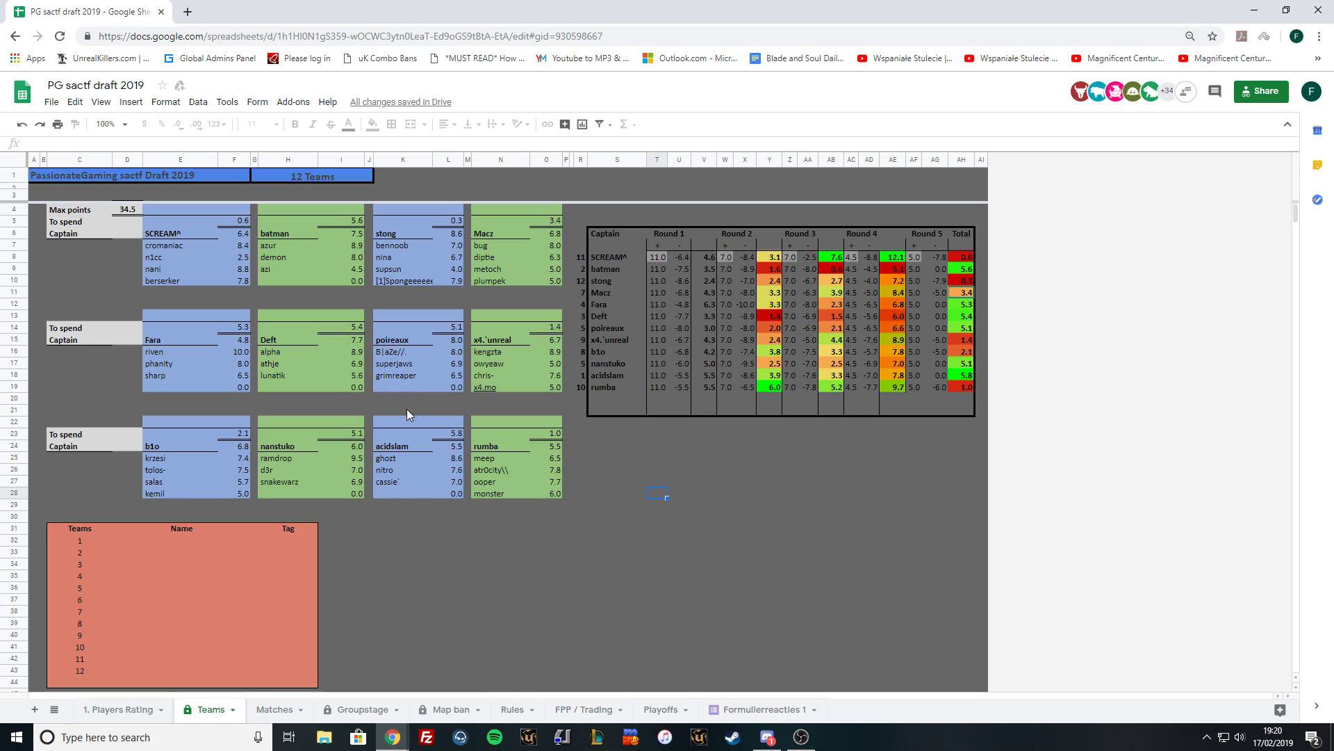
Enter uzi in acidslam's last slot K28 for a remaining budget of 0.8.
left_click(397, 489)
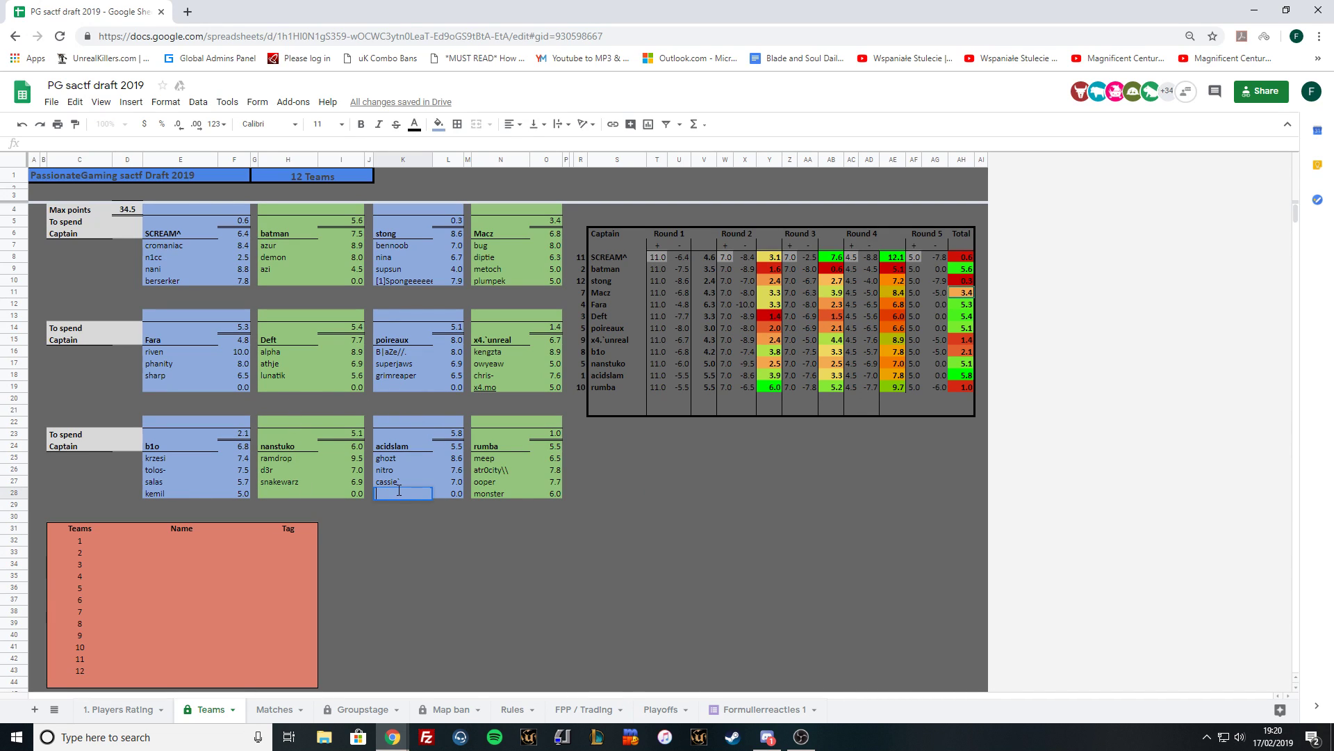
type("uzi")
left_click(736, 511)
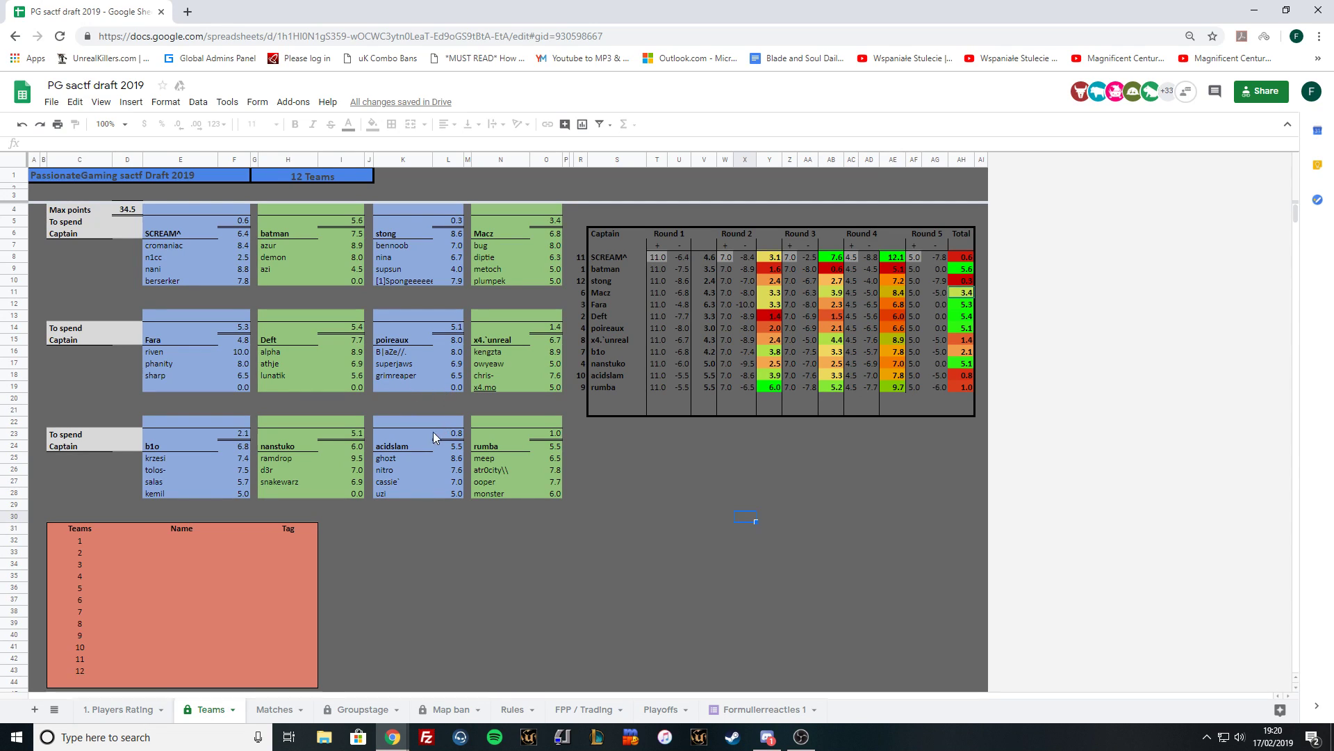
left_click(273, 281)
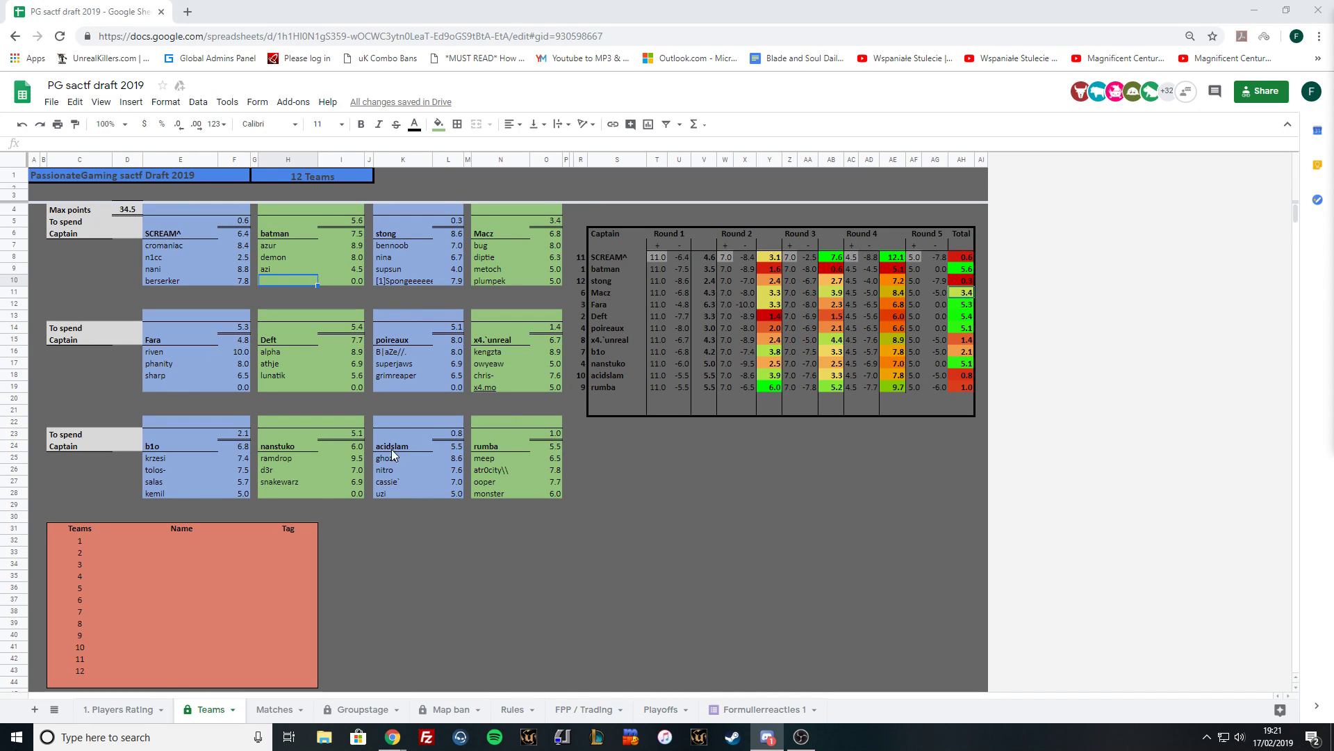
left_click(118, 709)
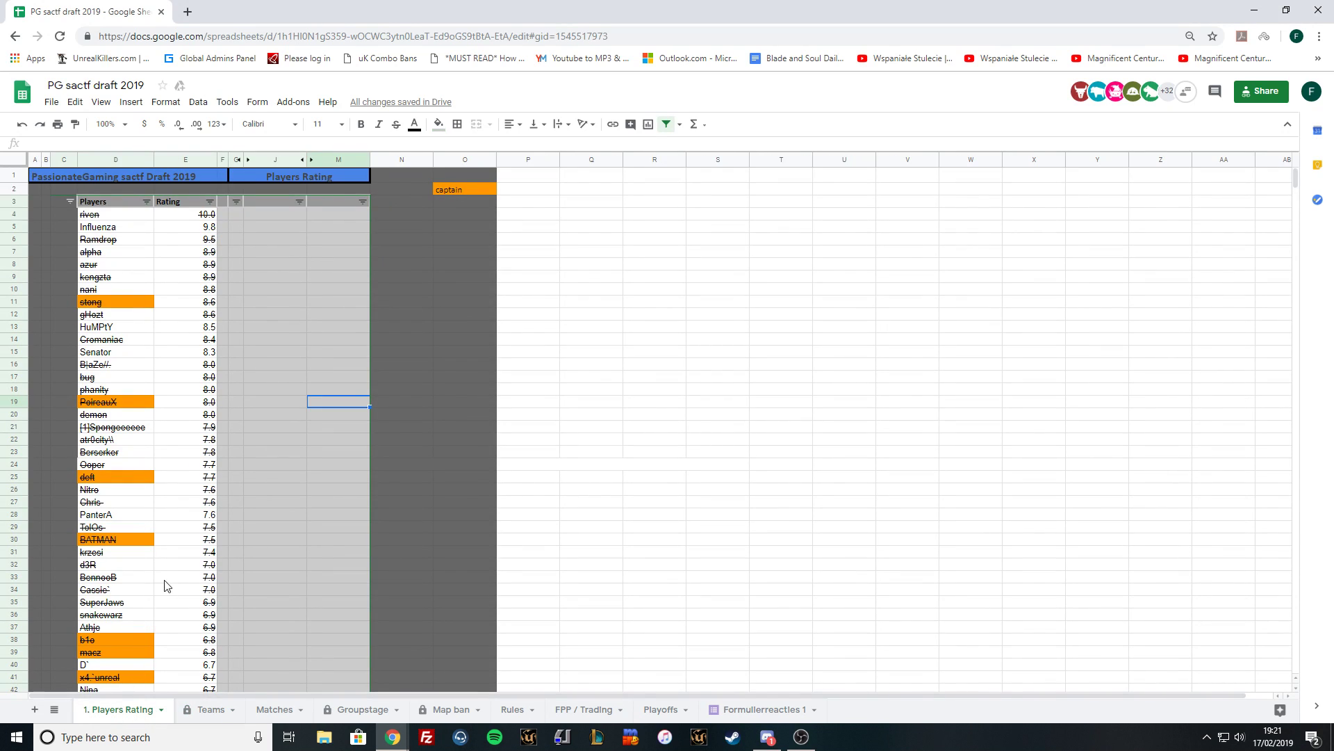
scroll(165, 522, "down", 5)
scroll(165, 521, "down", 1)
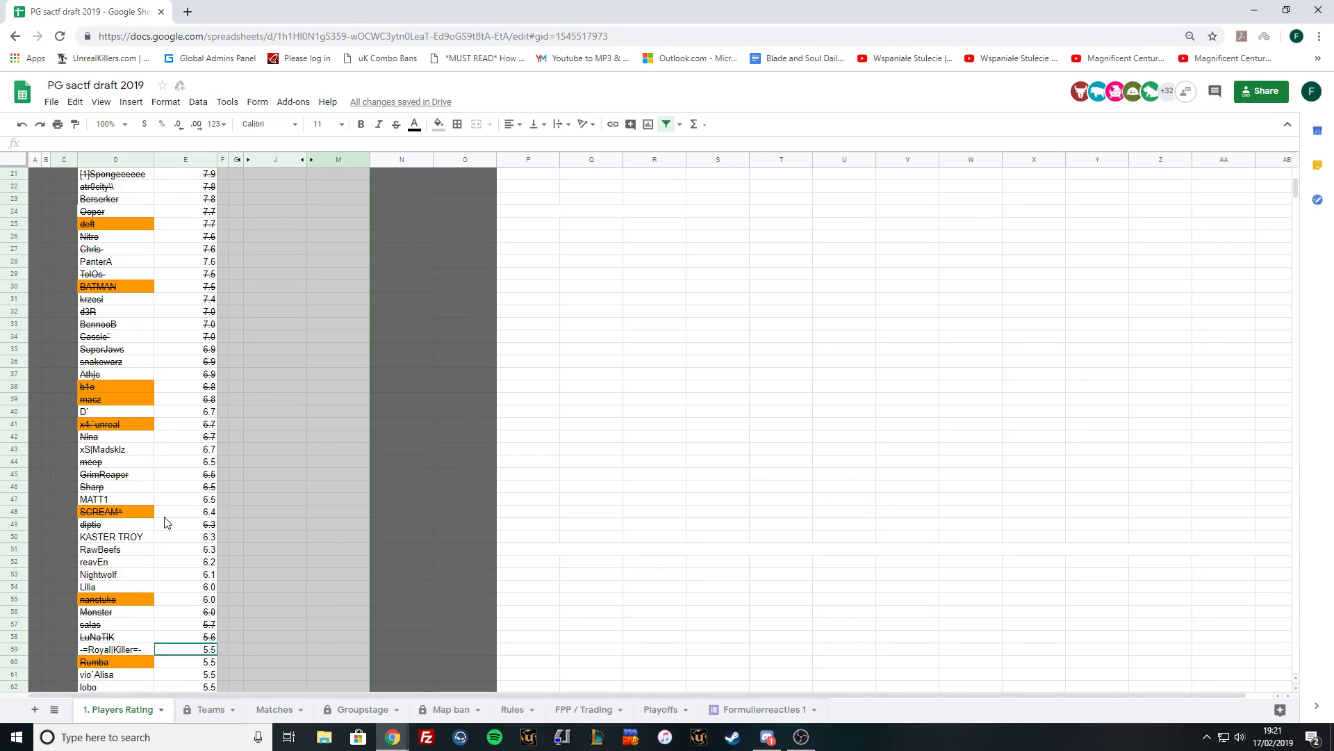
left_click(761, 708)
scroll(423, 454, "down", 5)
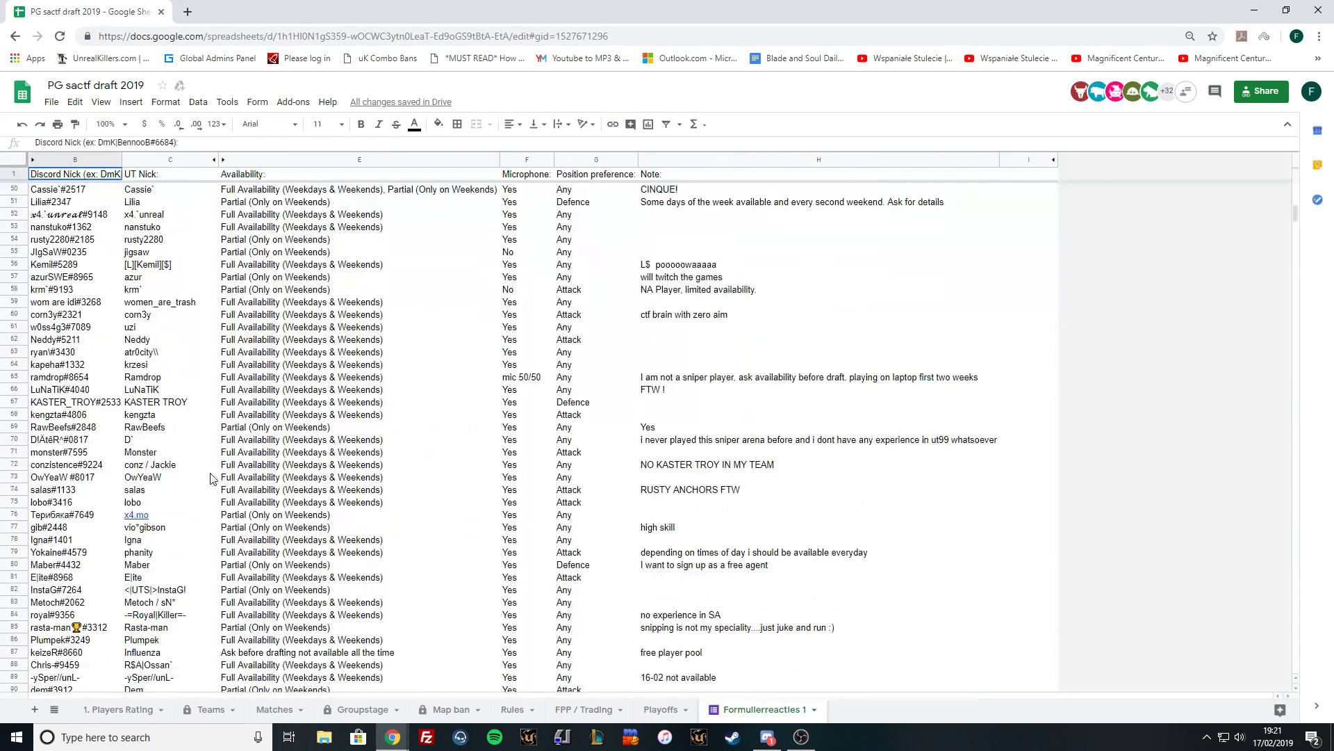
scroll(211, 478, "down", 3)
scroll(212, 478, "down", 3)
scroll(188, 521, "up", 3)
scroll(127, 561, "up", 5)
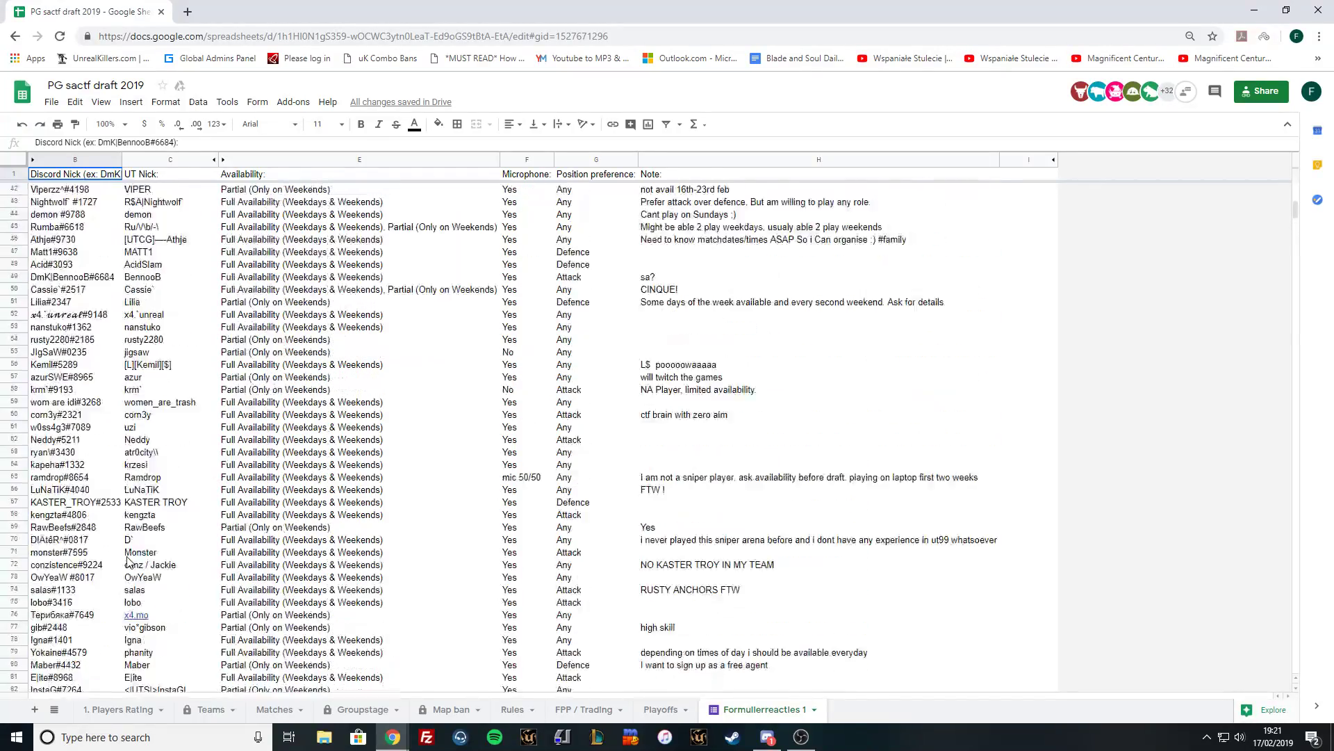
scroll(126, 561, "up", 3)
scroll(140, 502, "up", 3)
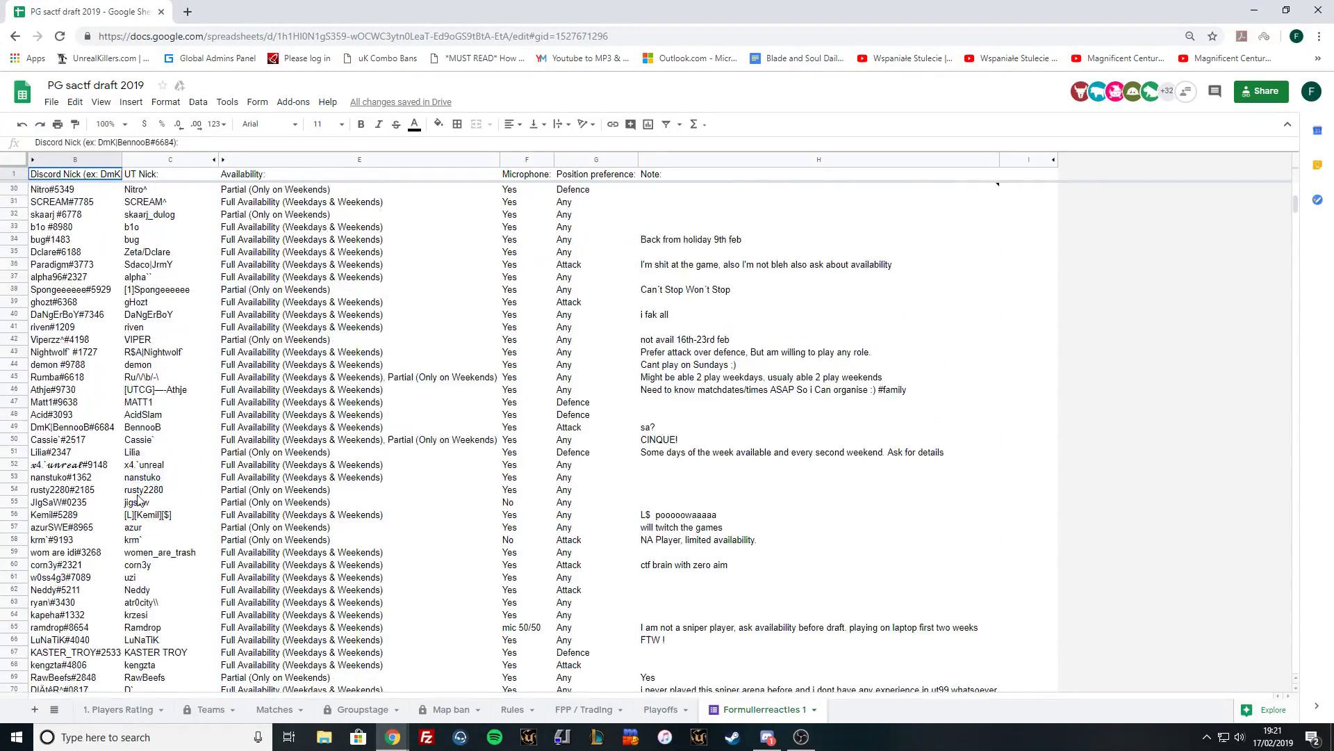
scroll(140, 501, "up", 1)
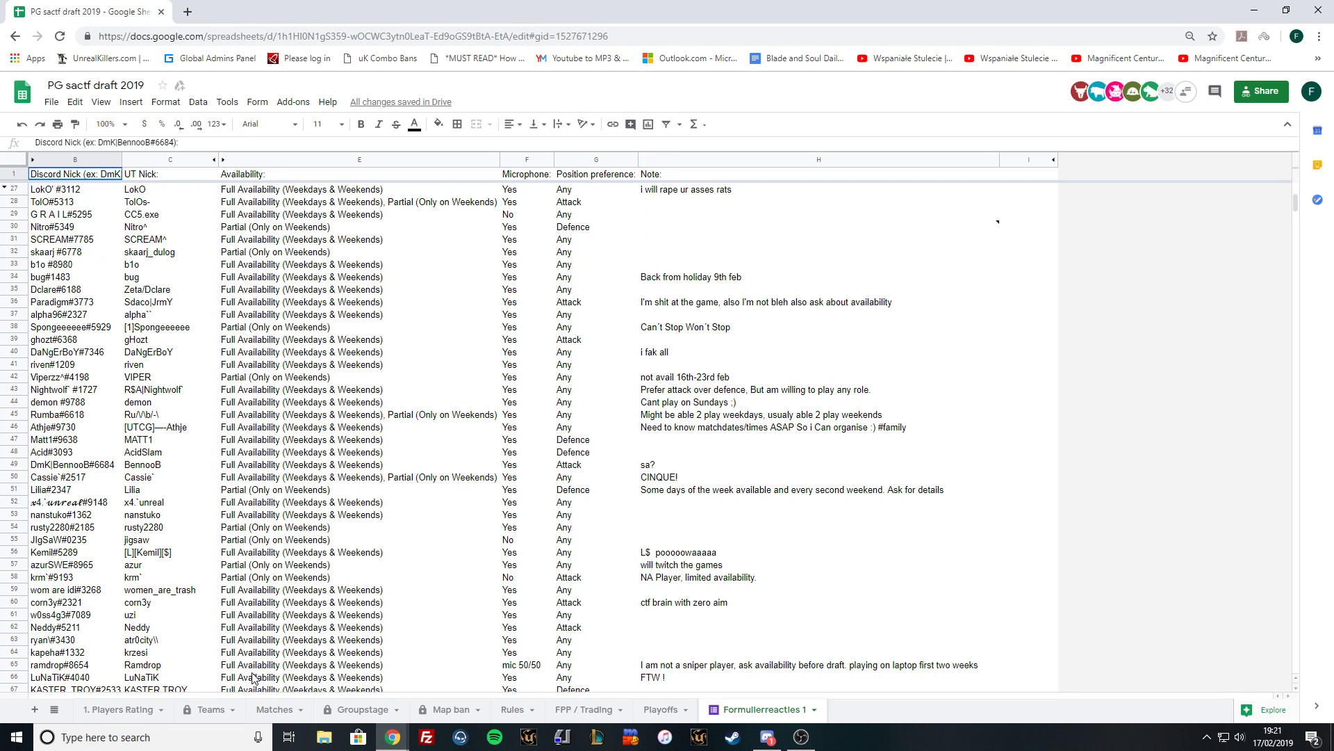
left_click(121, 709)
left_click(211, 709)
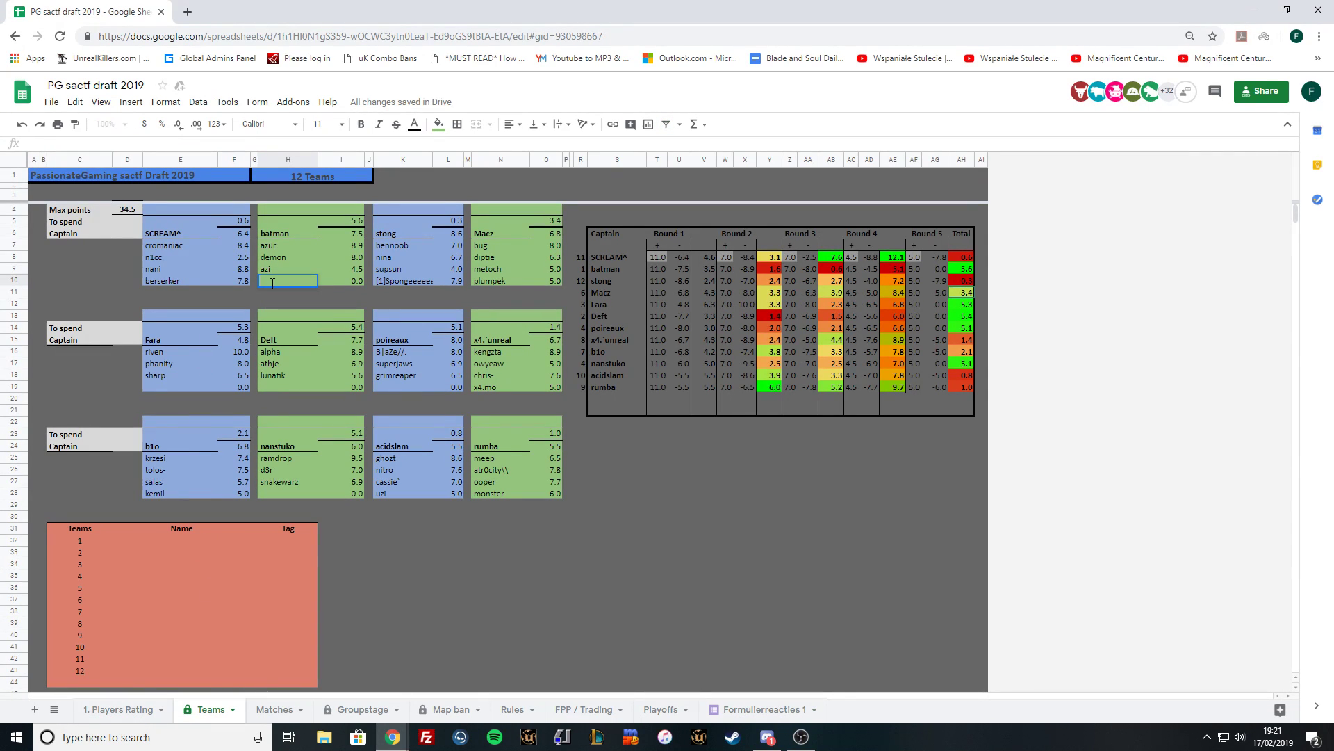
type("loko")
Enter loko in batman's H10 (budget 0.2) and naru below lunatik for Deft.
key("Return")
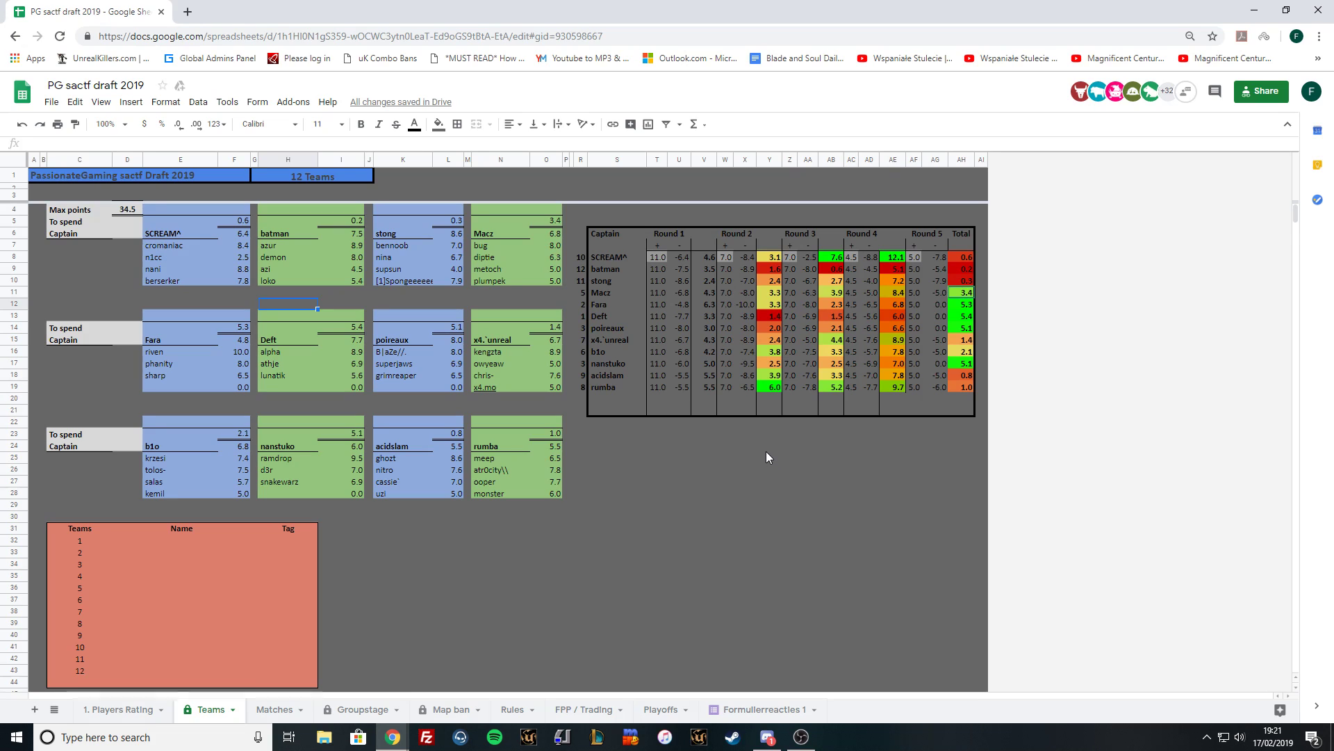
left_click(303, 387)
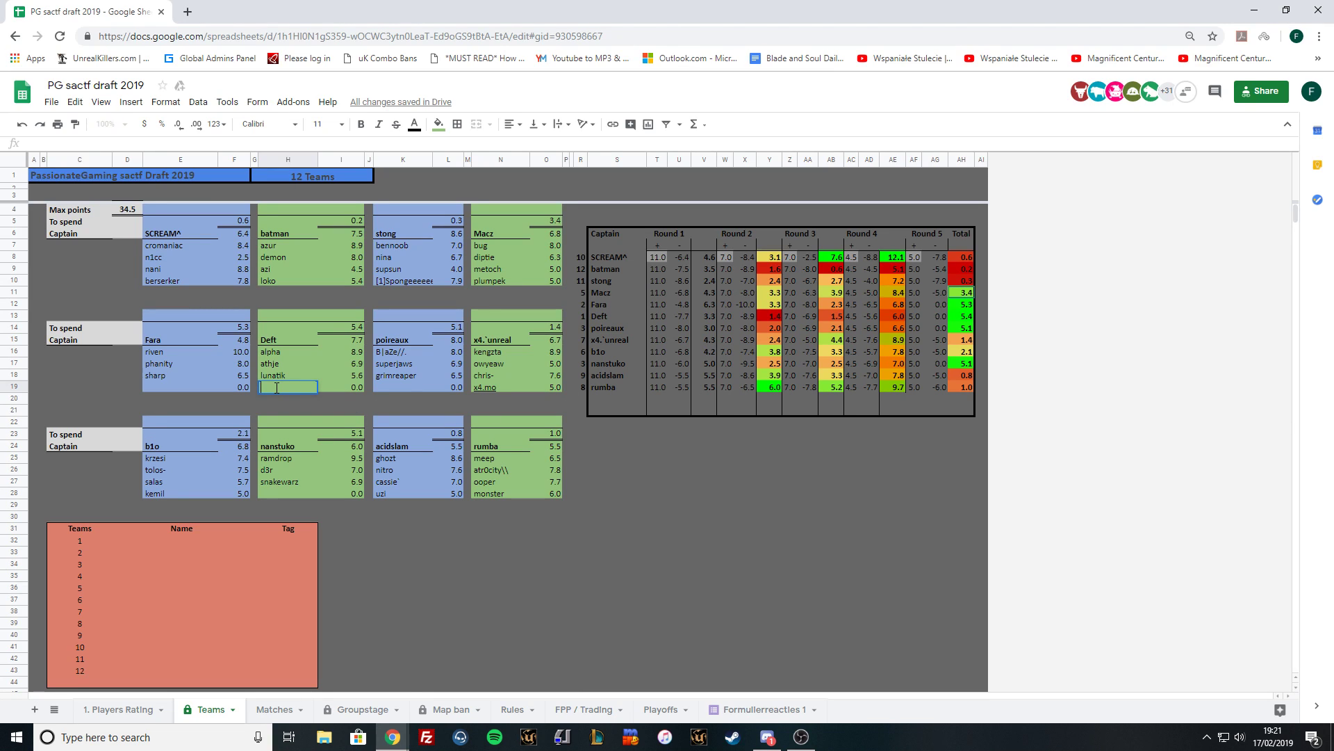
type("naru")
left_click(727, 504)
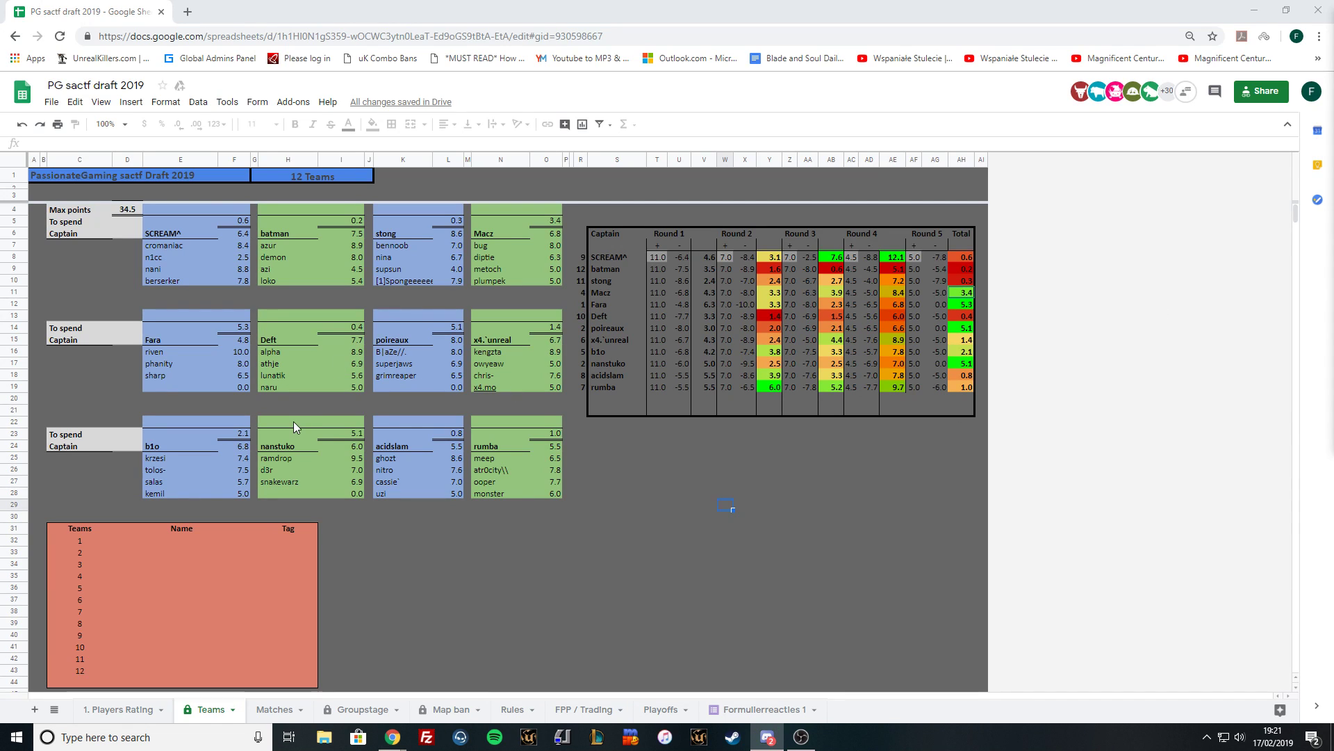
left_click(166, 384)
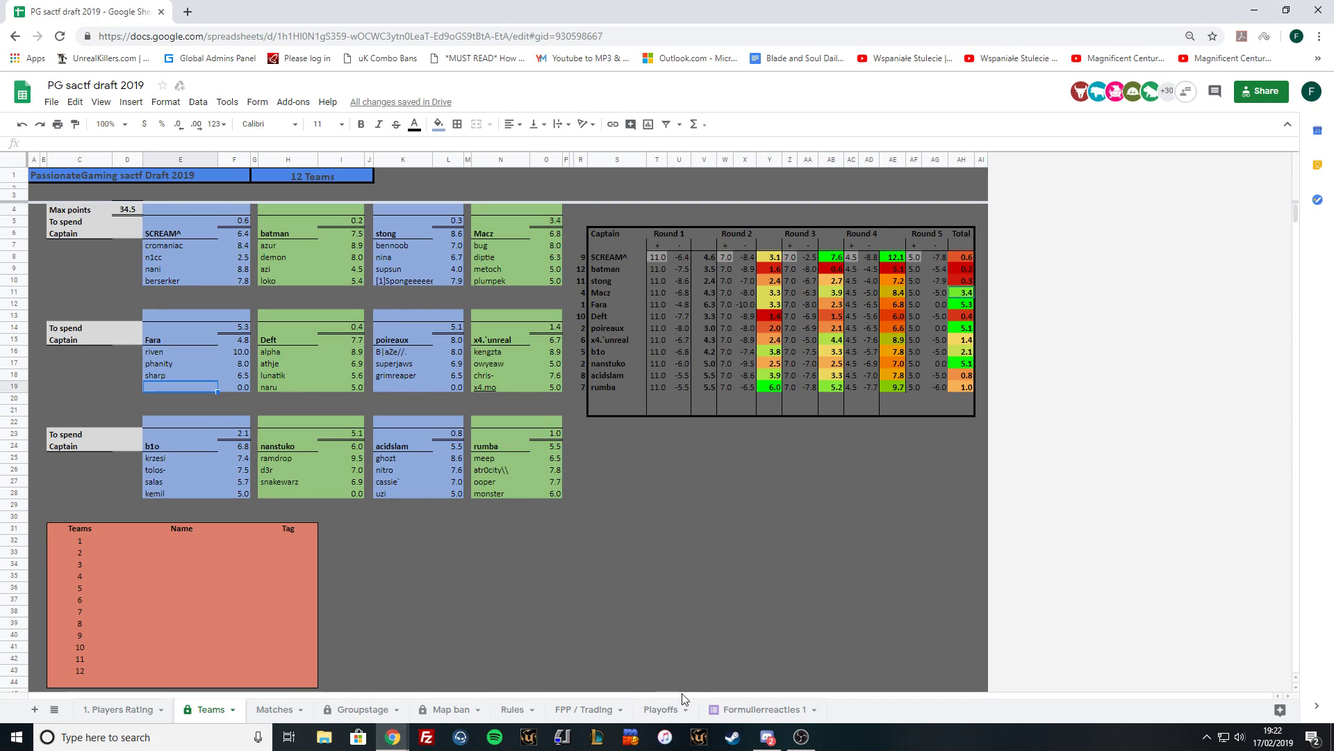
Check the '1. Players Rating' and 'Formulierreacties 1' sheets, then go back to Teams.
left_click(752, 710)
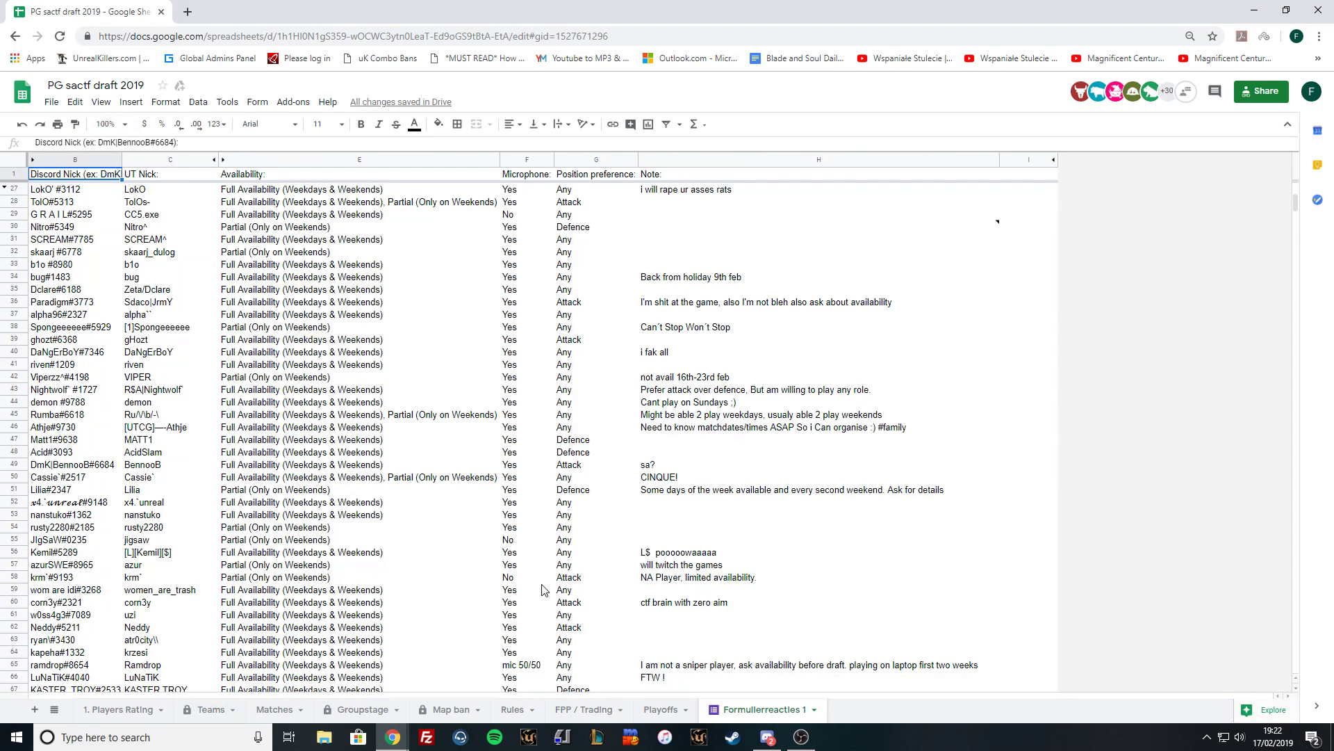
left_click(118, 710)
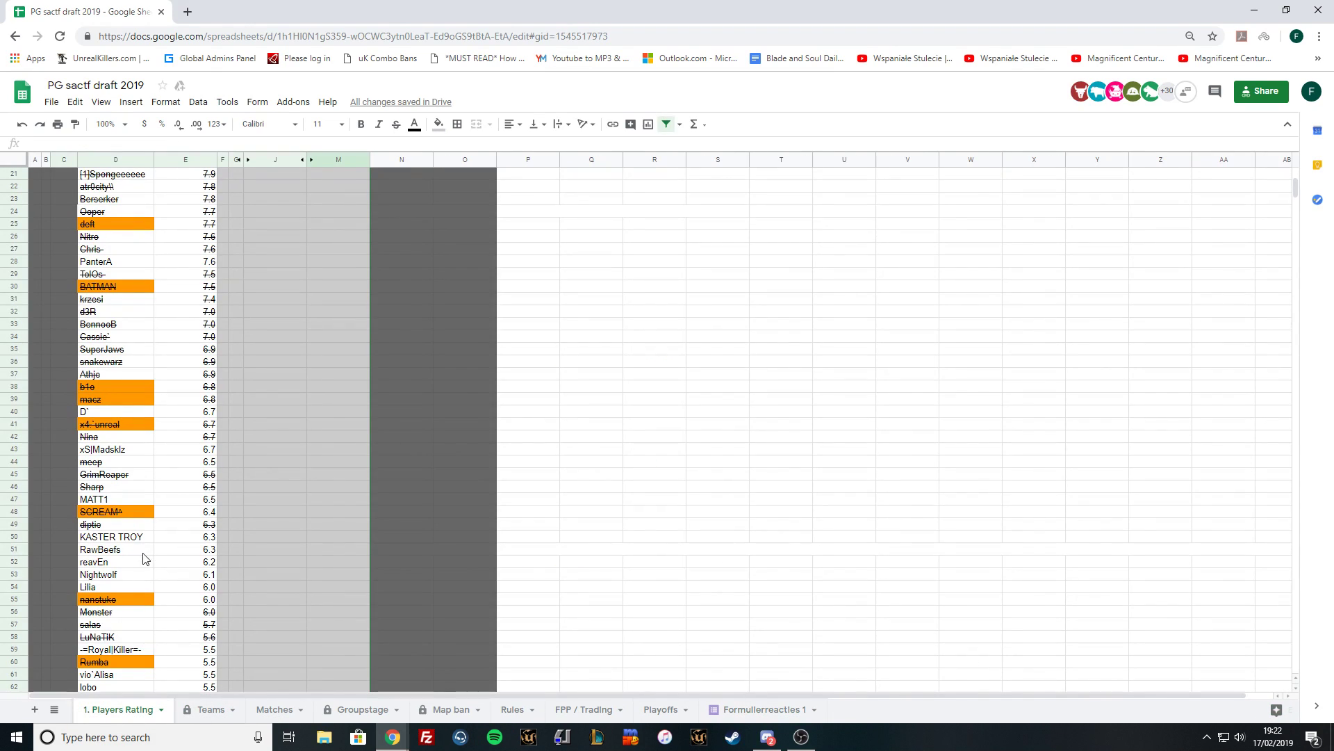
scroll(148, 546, "up", 2)
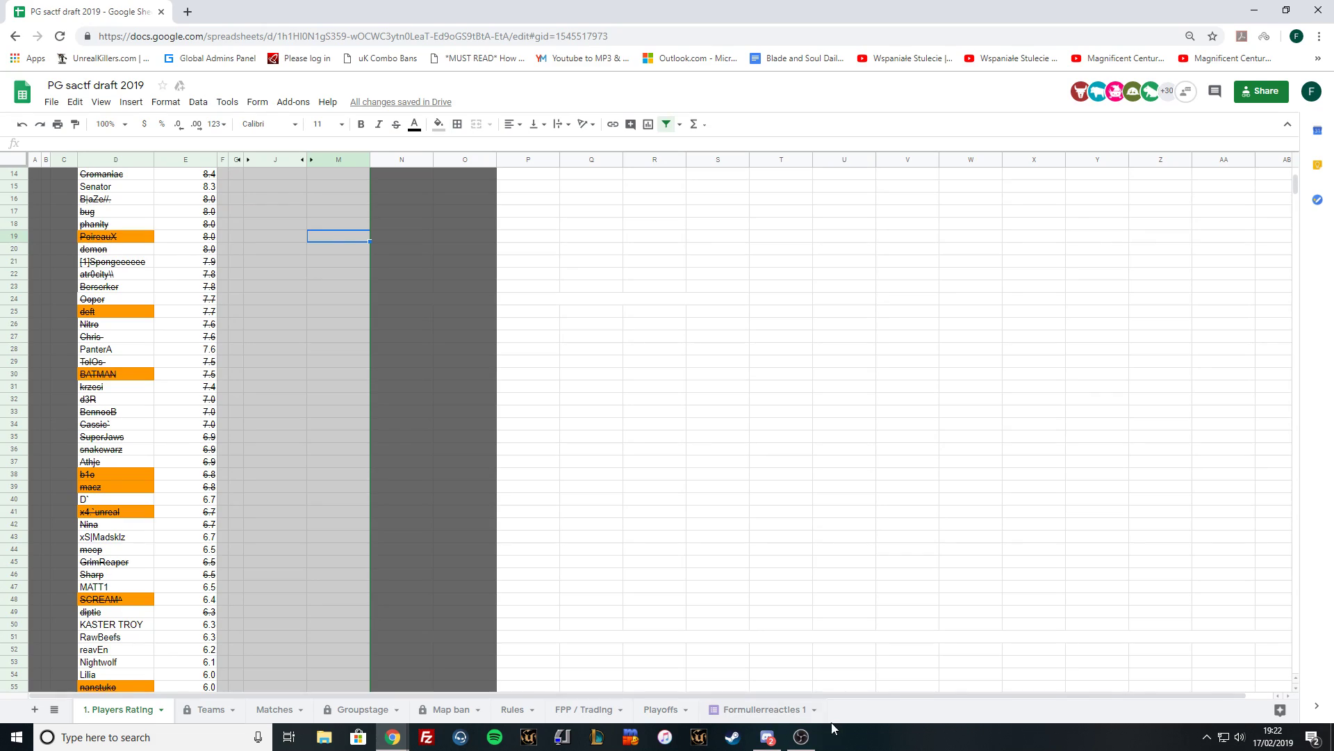
left_click(764, 709)
scroll(392, 563, "down", 3)
scroll(393, 563, "down", 3)
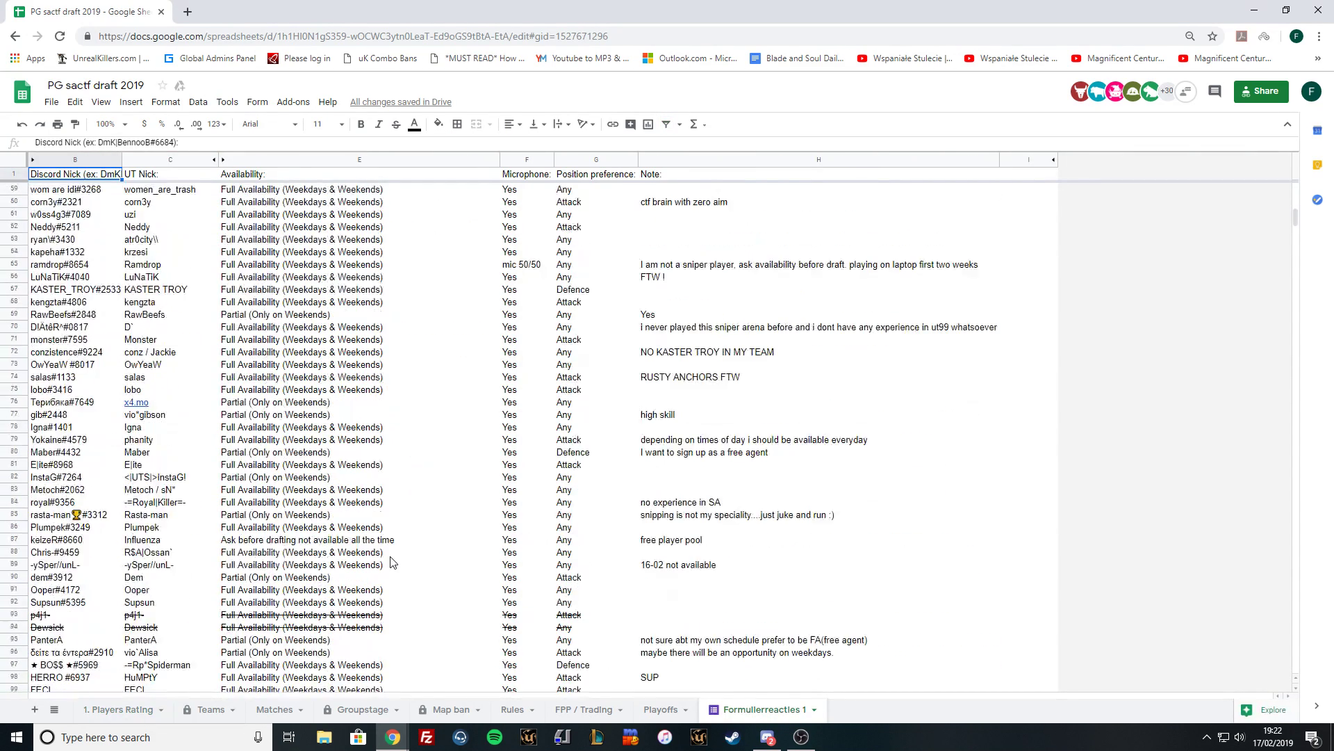
scroll(393, 563, "down", 5)
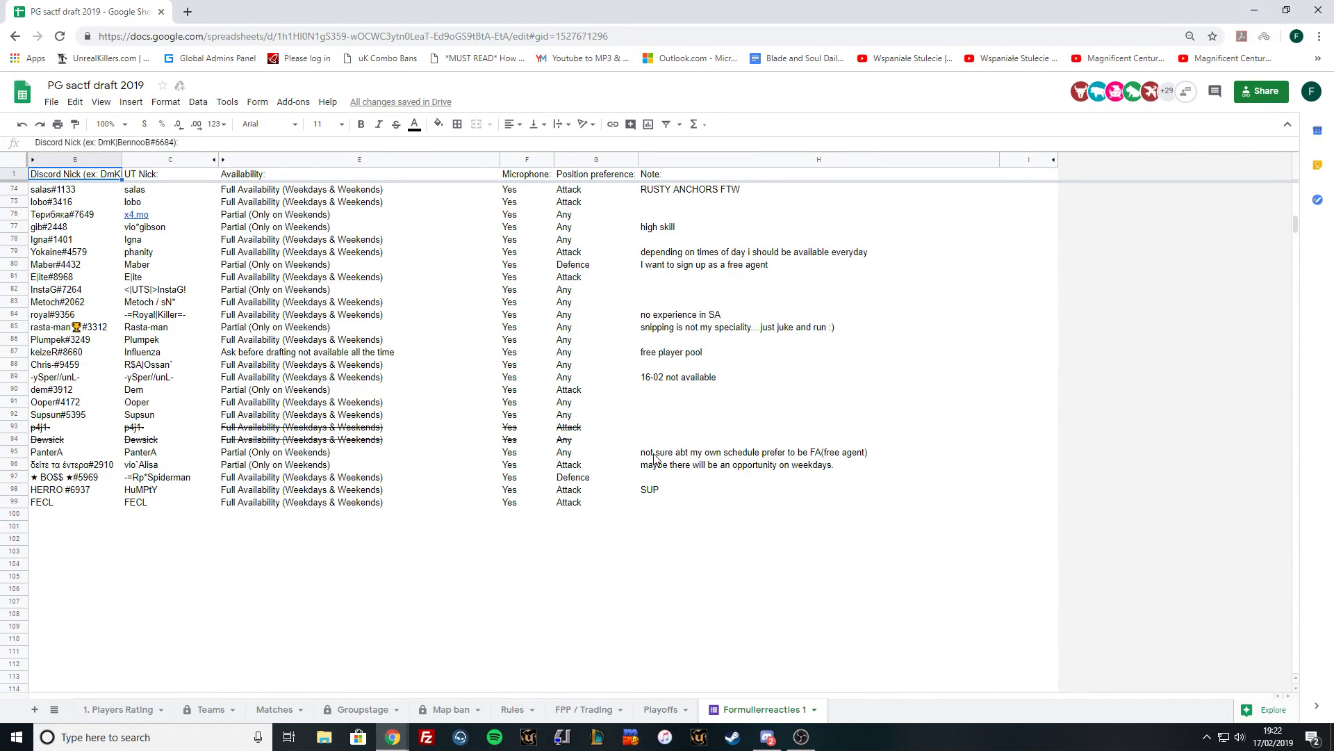
left_click(211, 709)
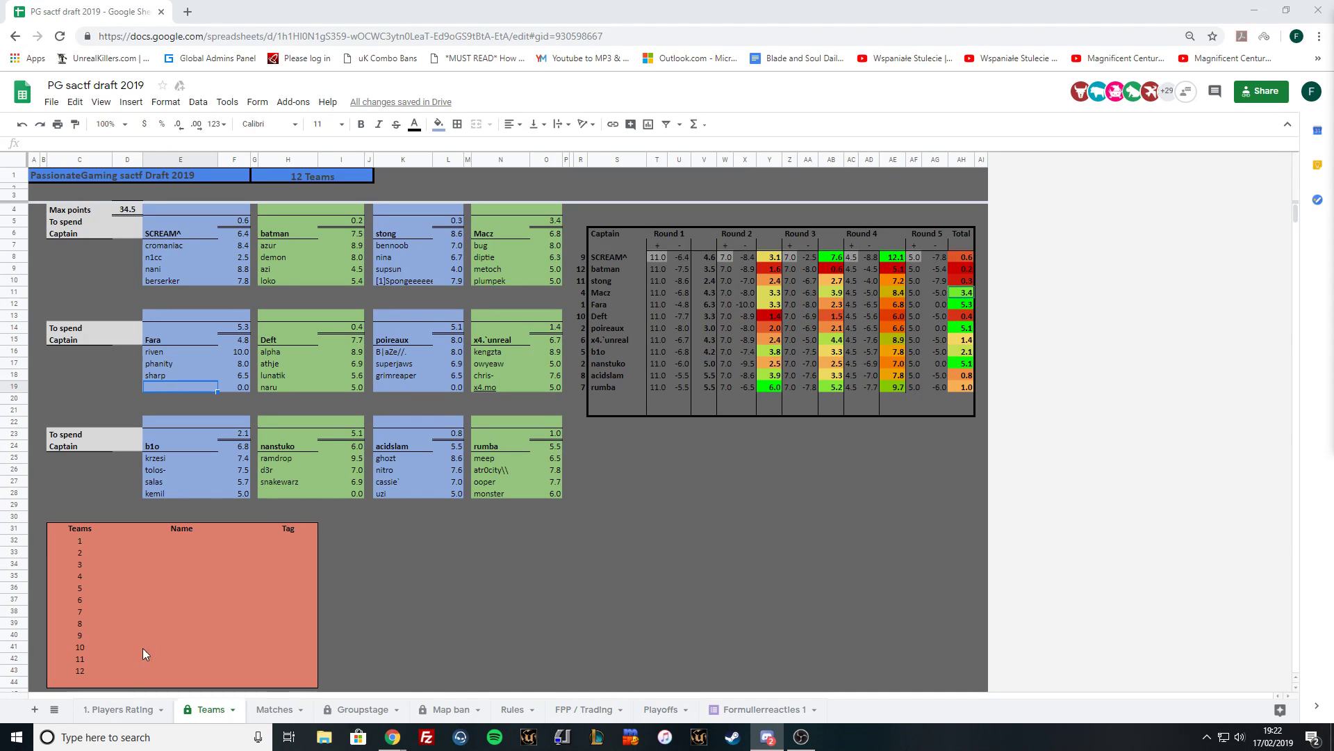
Check E|ite's rating on the Players Rating sheet, then return to the Teams rosters.
left_click(115, 709)
scroll(148, 623, "down", 3)
scroll(149, 616, "down", 5)
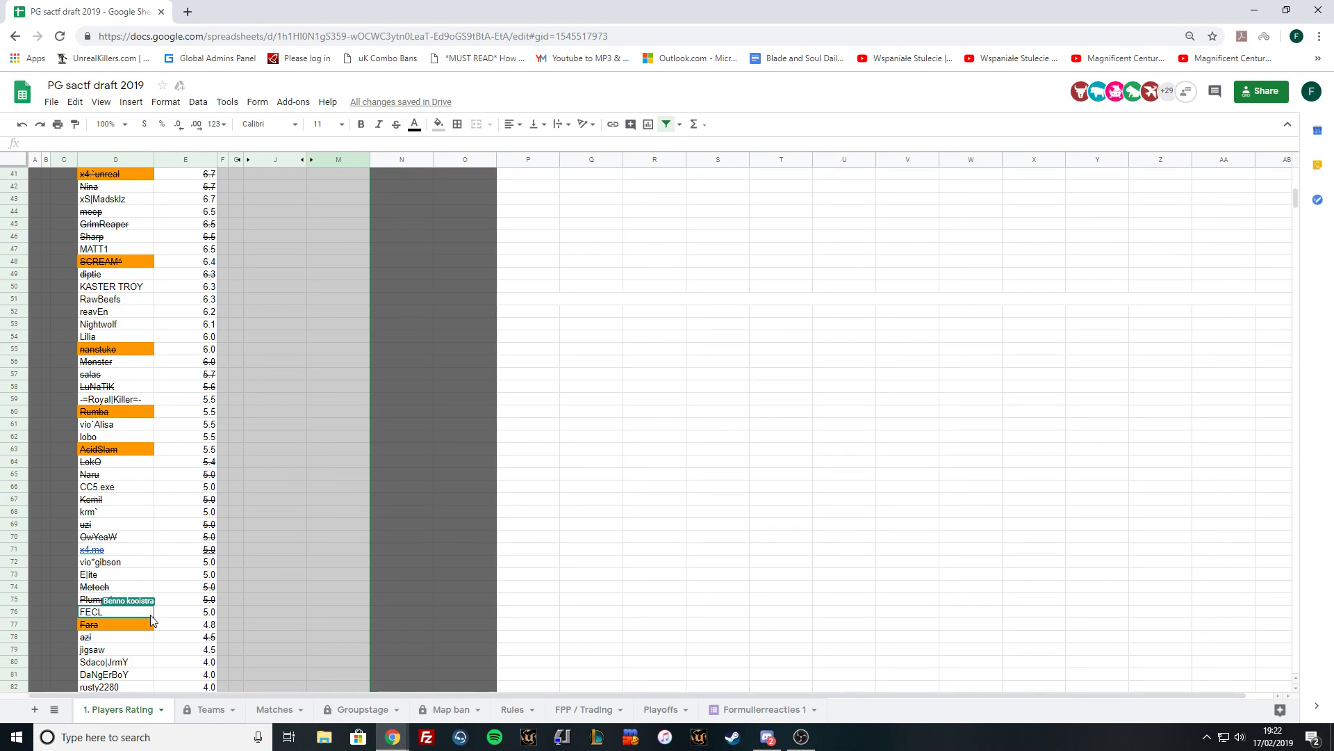
left_click(186, 574)
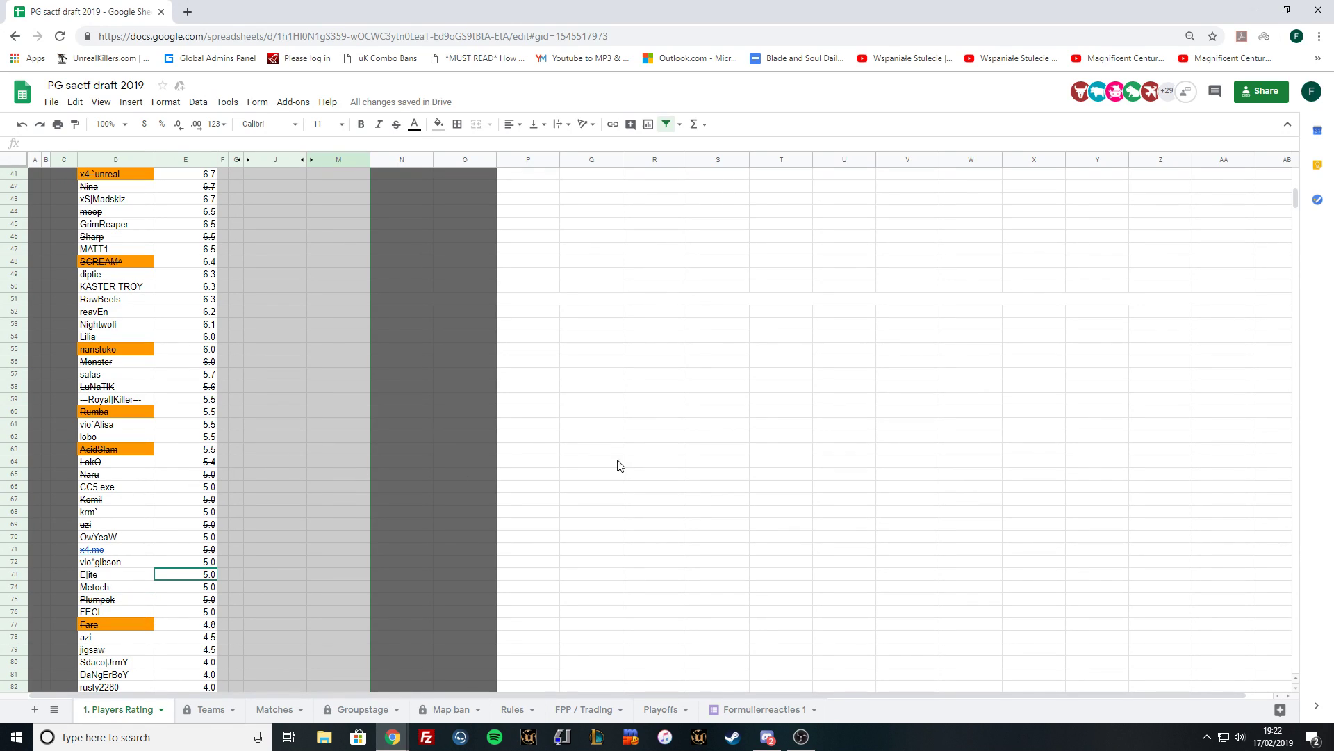
scroll(479, 527, "down", 2)
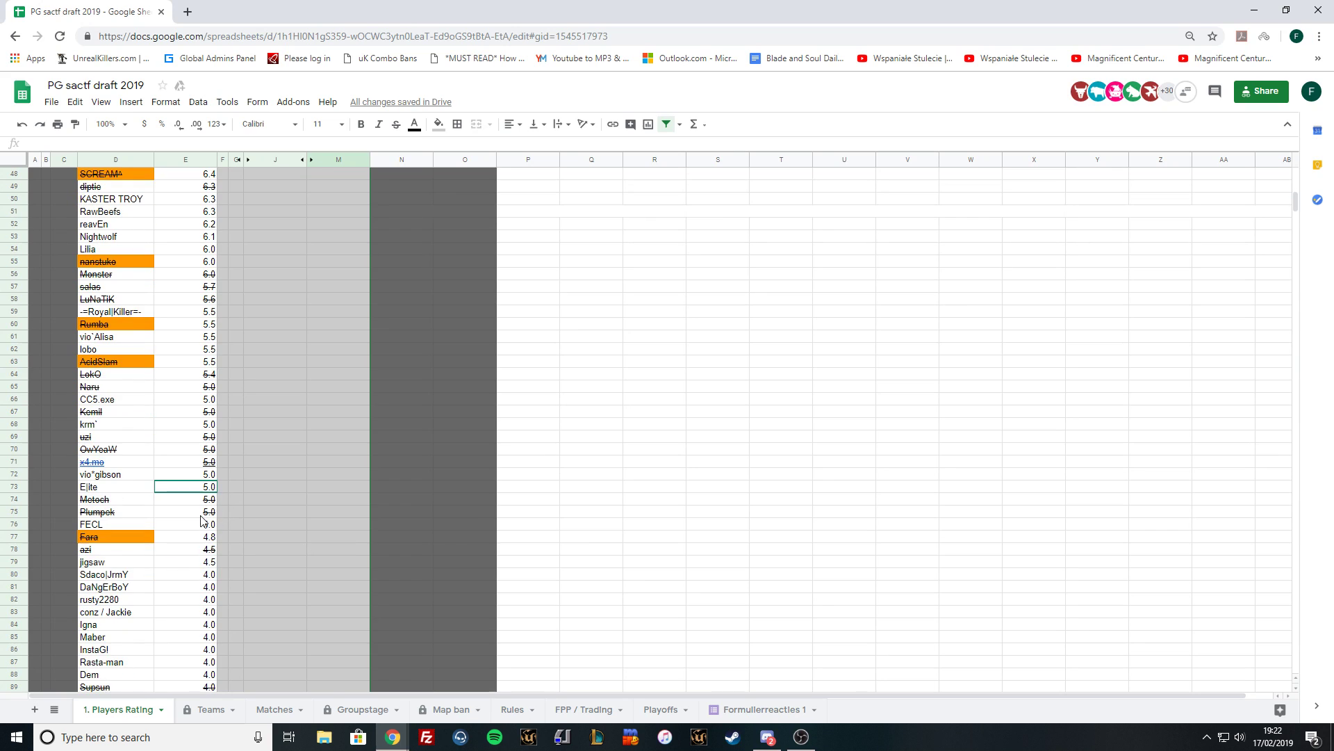
scroll(203, 520, "down", 4)
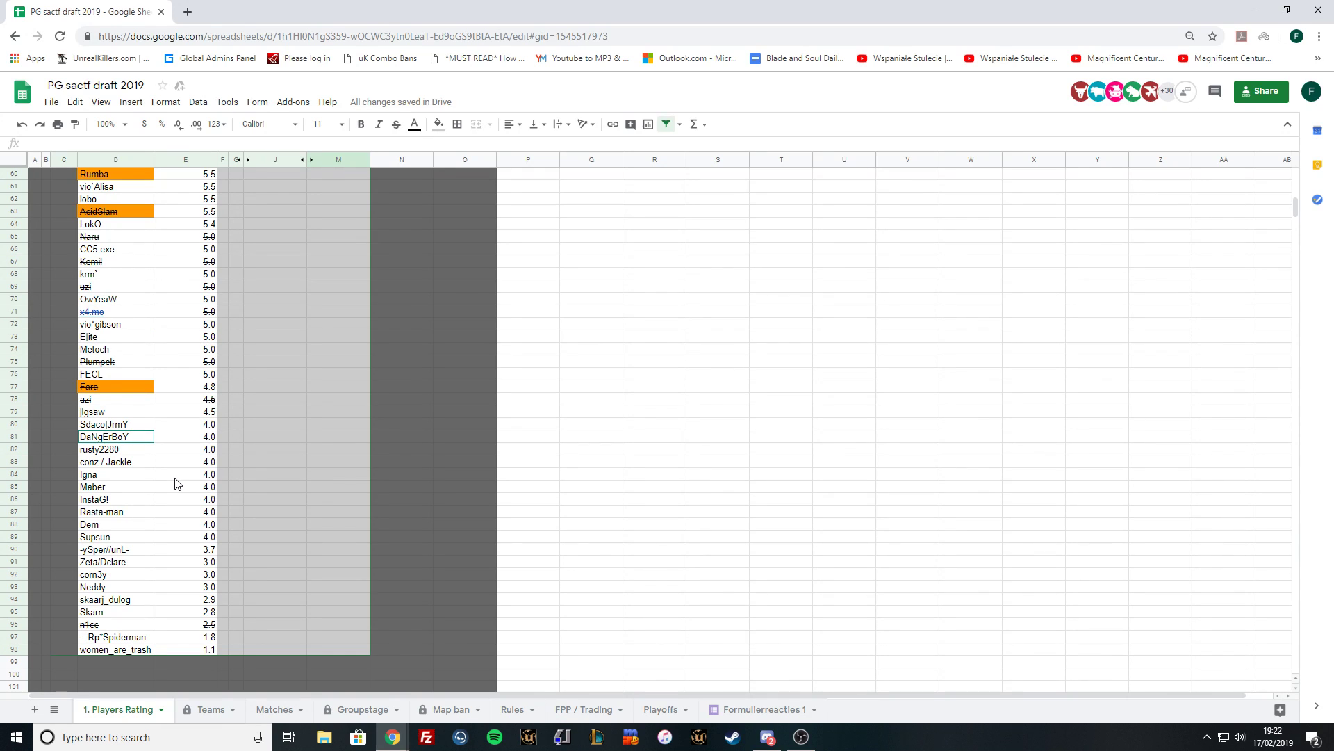
left_click(793, 710)
scroll(397, 487, "down", 3)
scroll(396, 487, "up", 5)
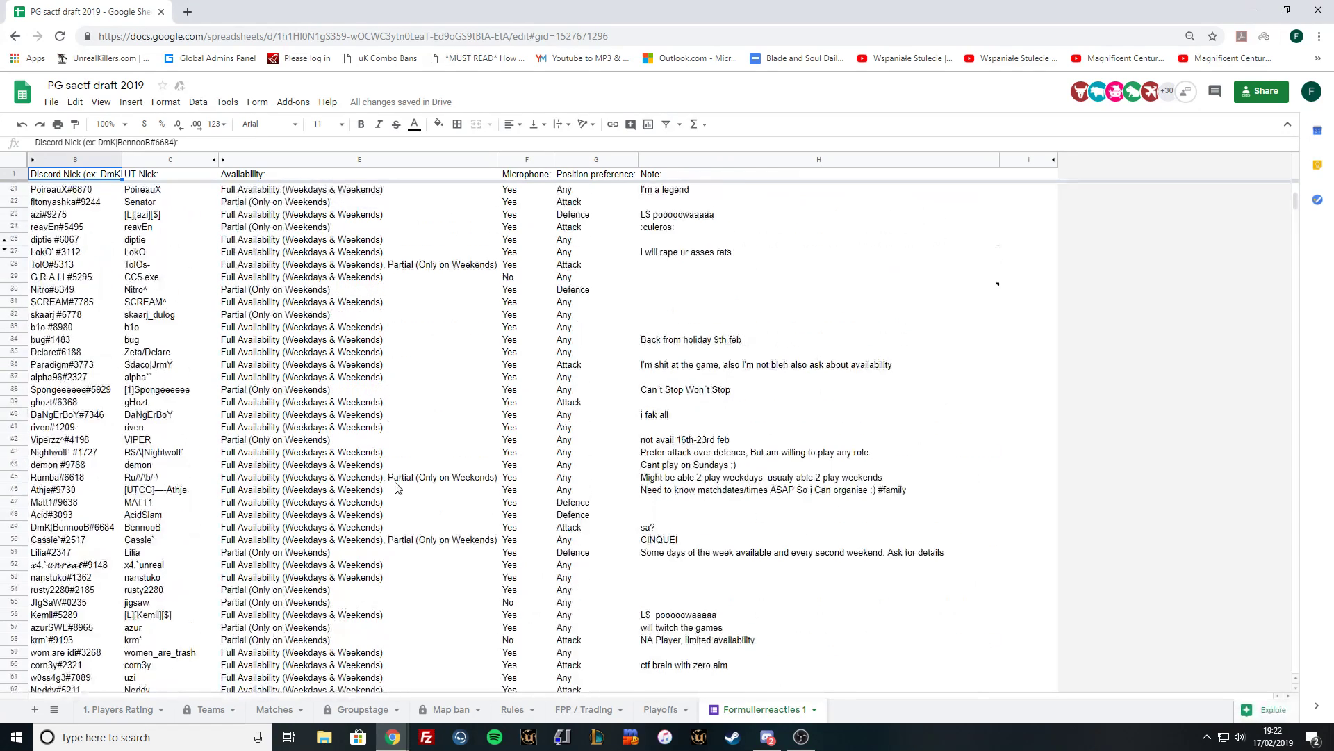
left_click(123, 709)
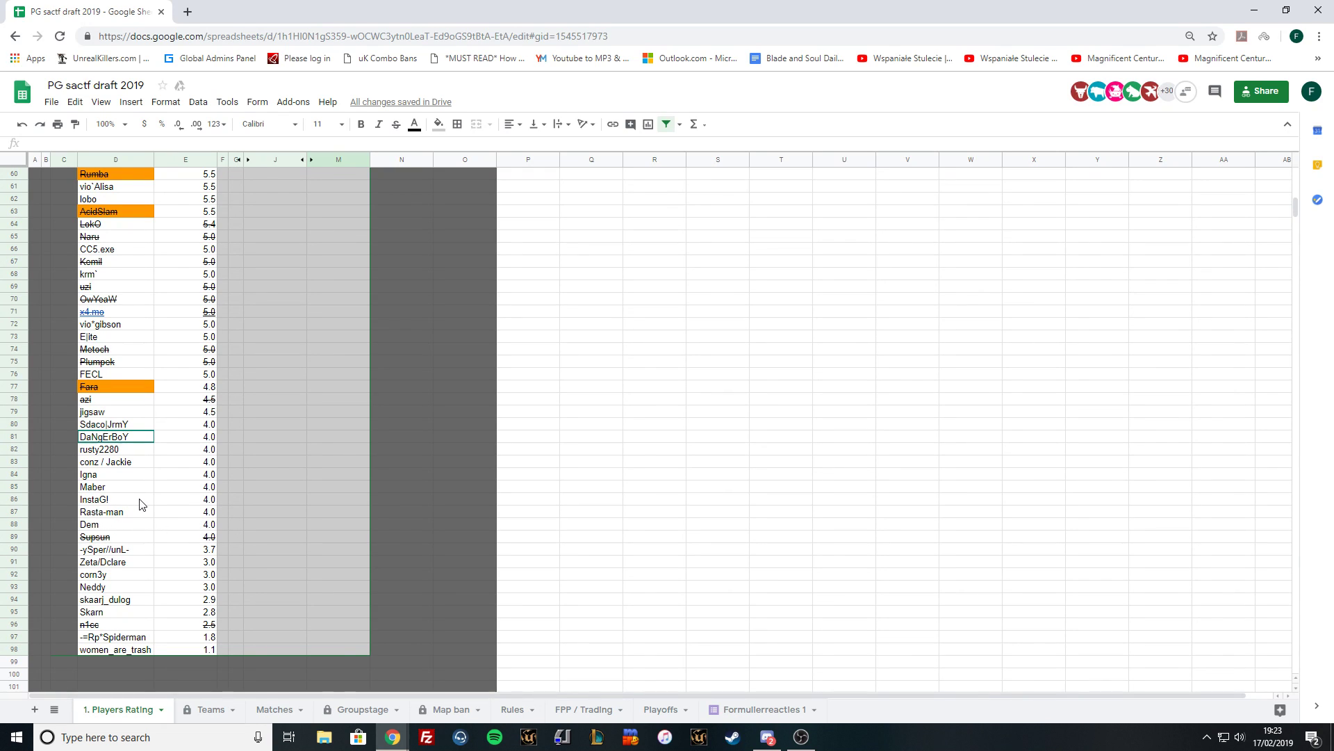
left_click(195, 711)
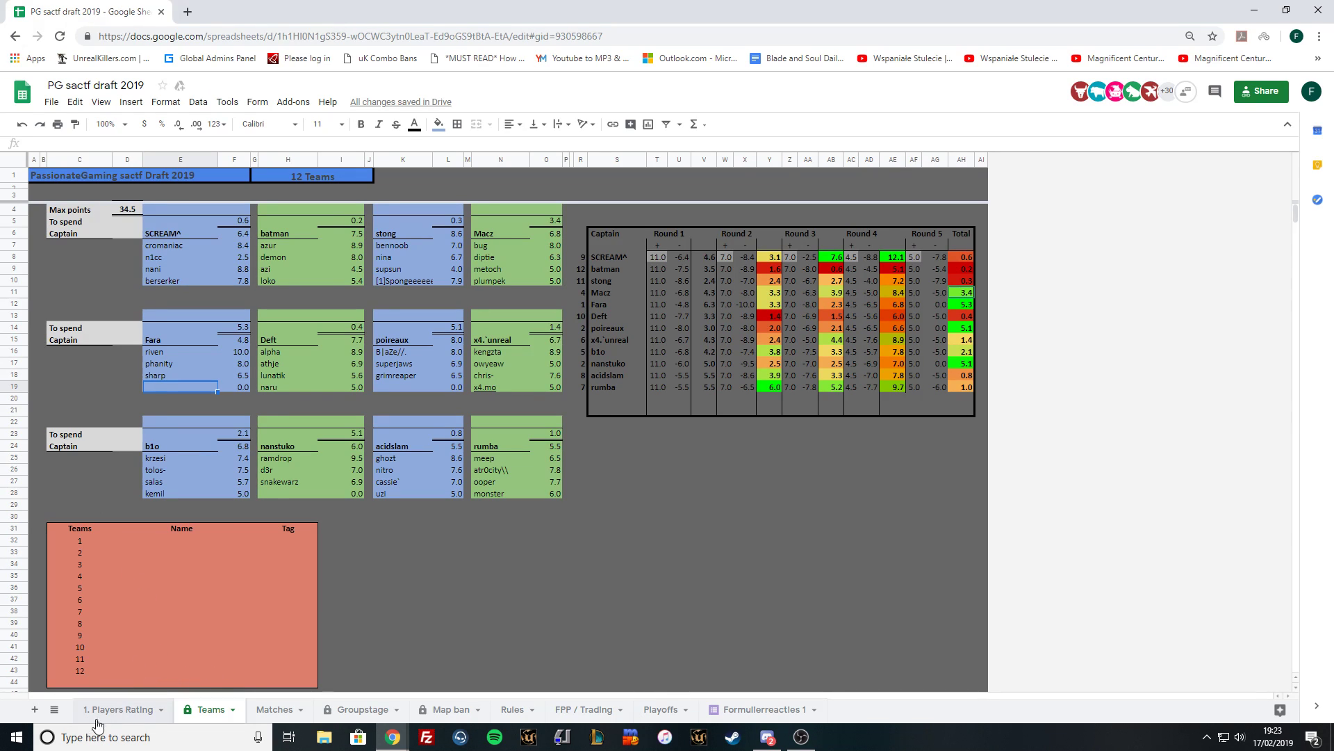
left_click(118, 709)
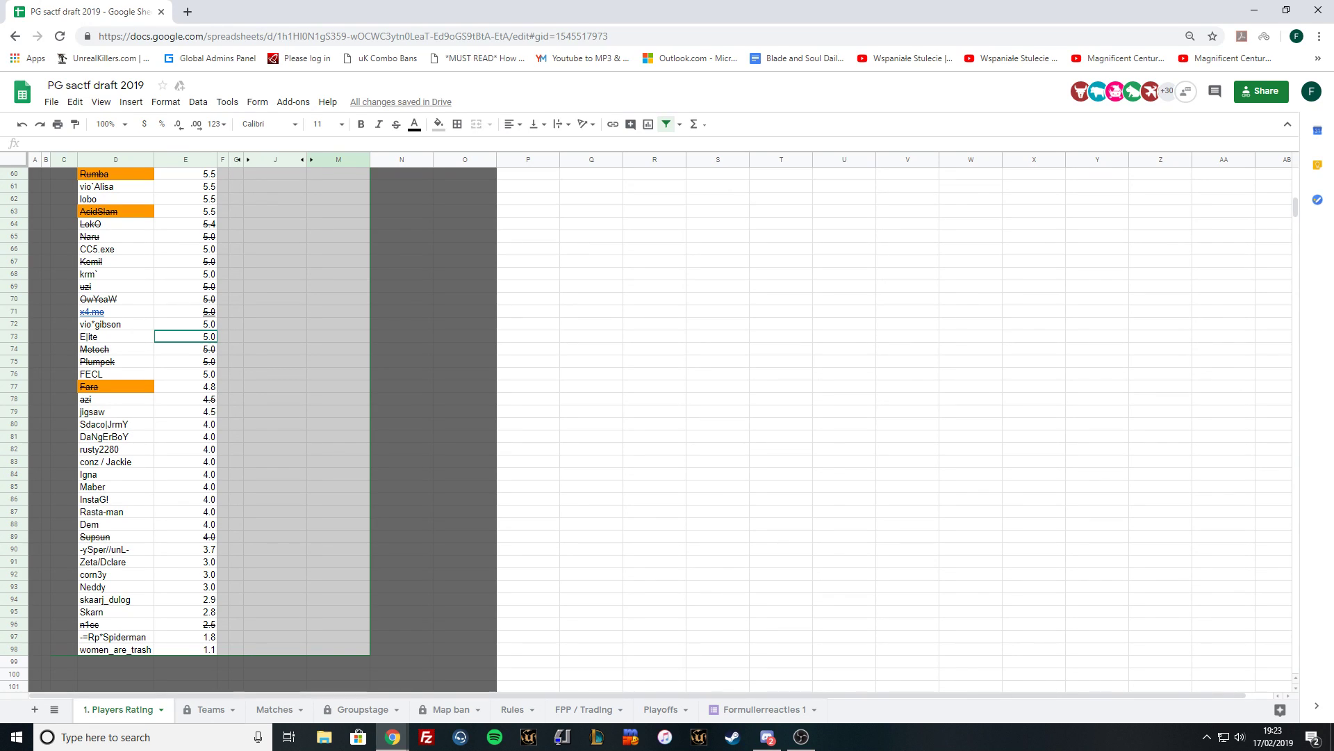
left_click(213, 709)
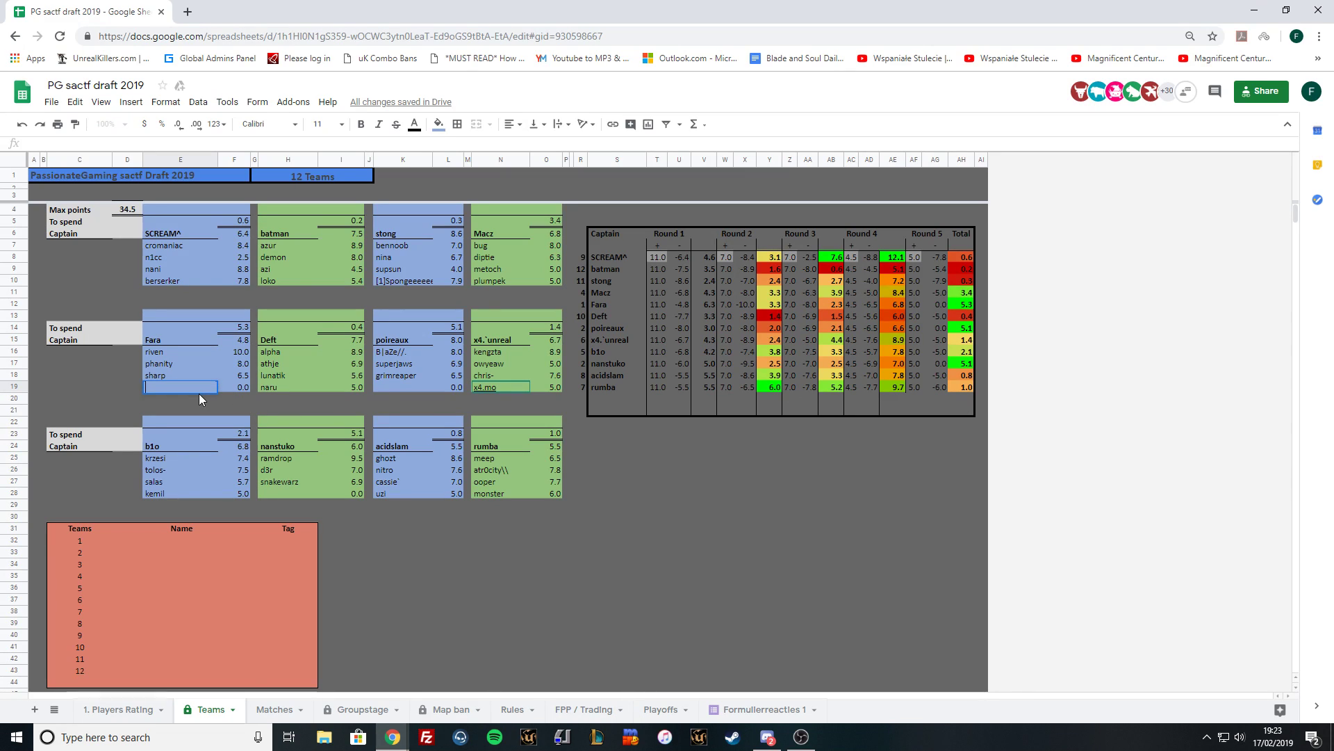
type("E")
type("|te")
type("ite")
Enter E|te in Fara's cell E19, then cross-check the Formulierreacties 1 and ratings sheets.
left_click(617, 438)
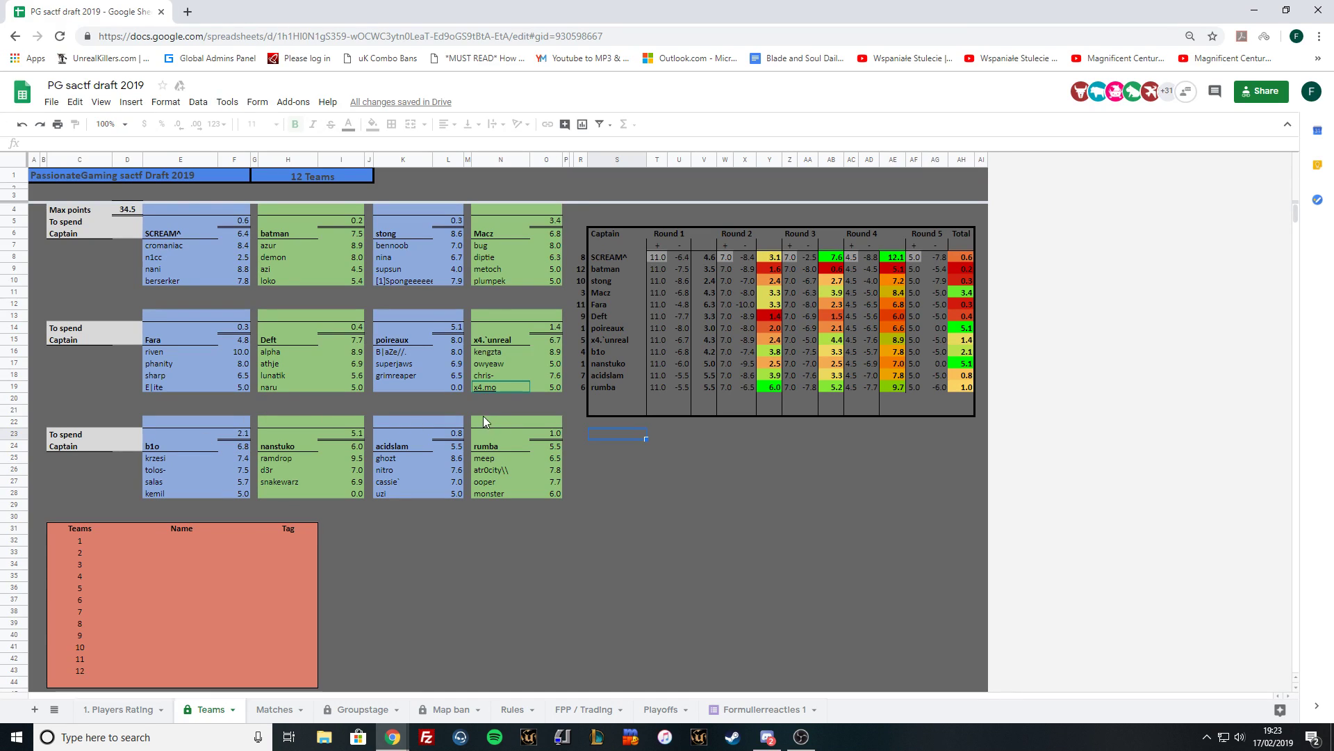
left_click(761, 710)
scroll(417, 417, "down", 5)
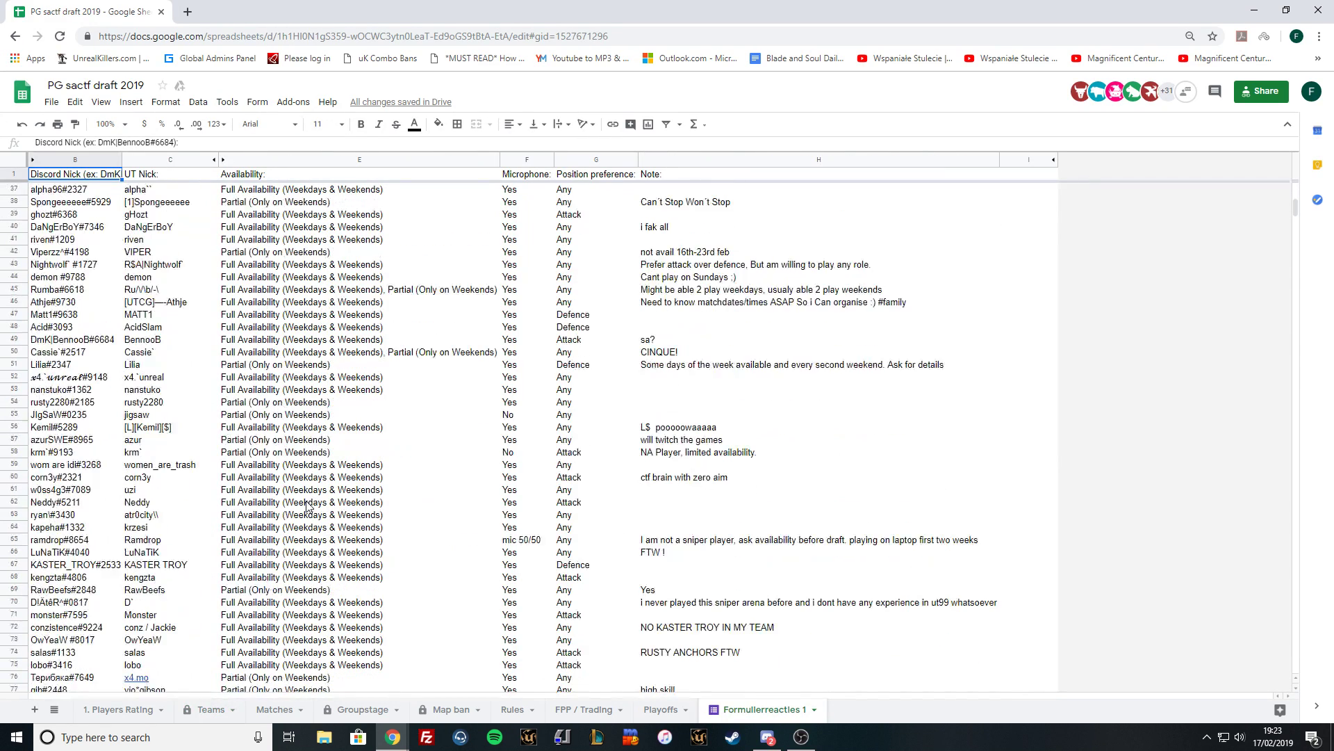
scroll(309, 505, "down", 5)
scroll(209, 522, "down", 3)
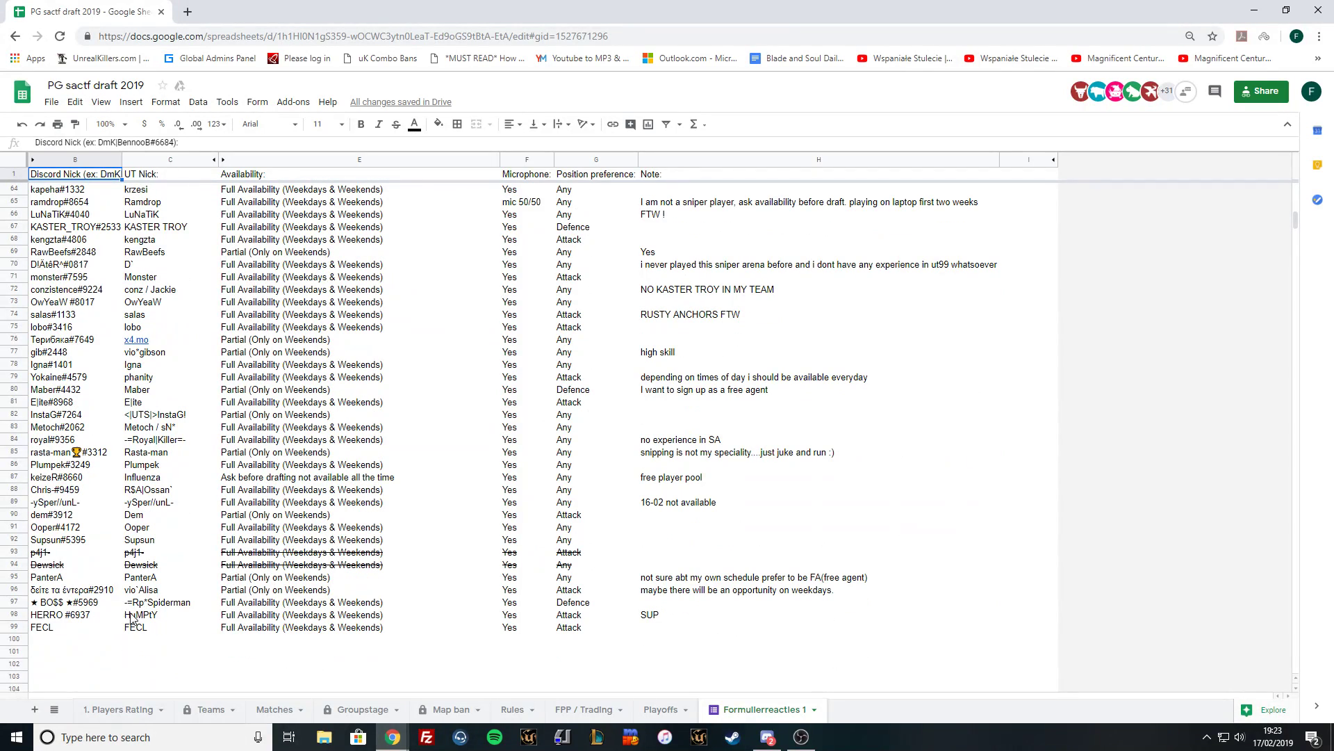
left_click(122, 709)
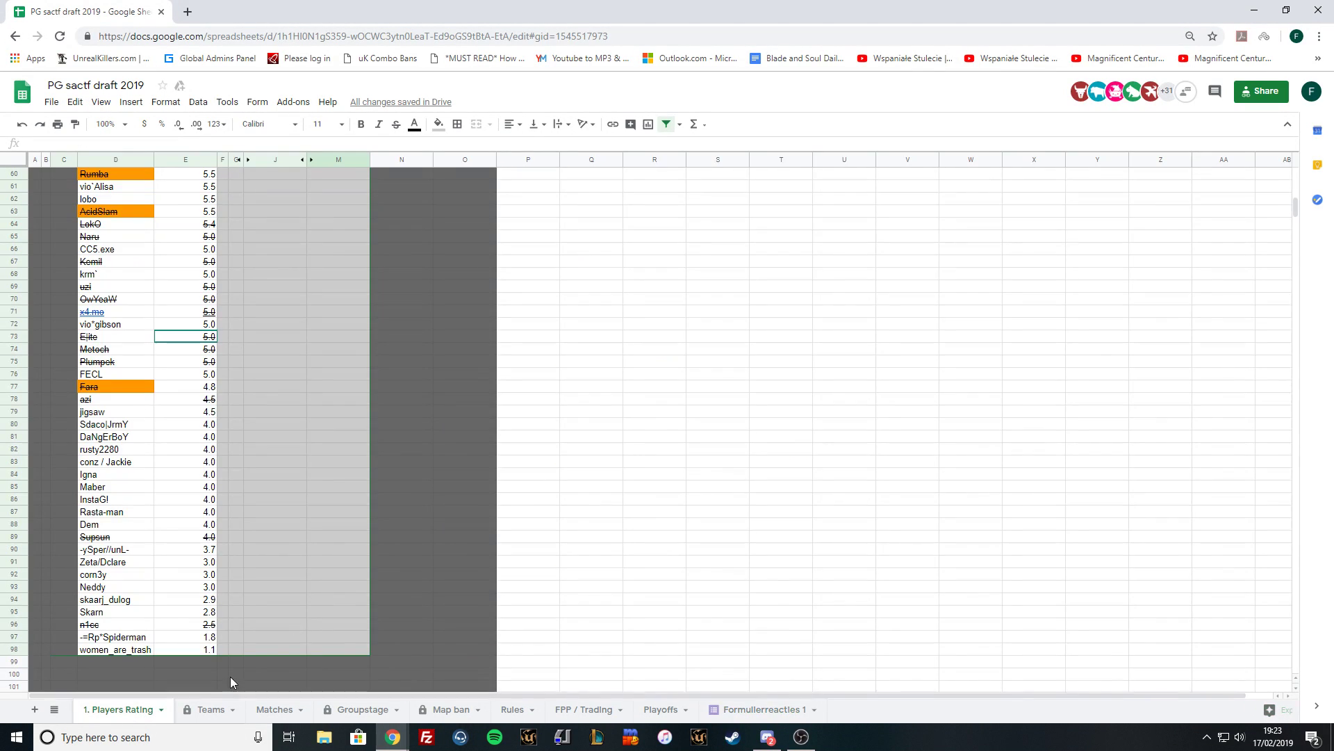
left_click(761, 709)
left_click(211, 709)
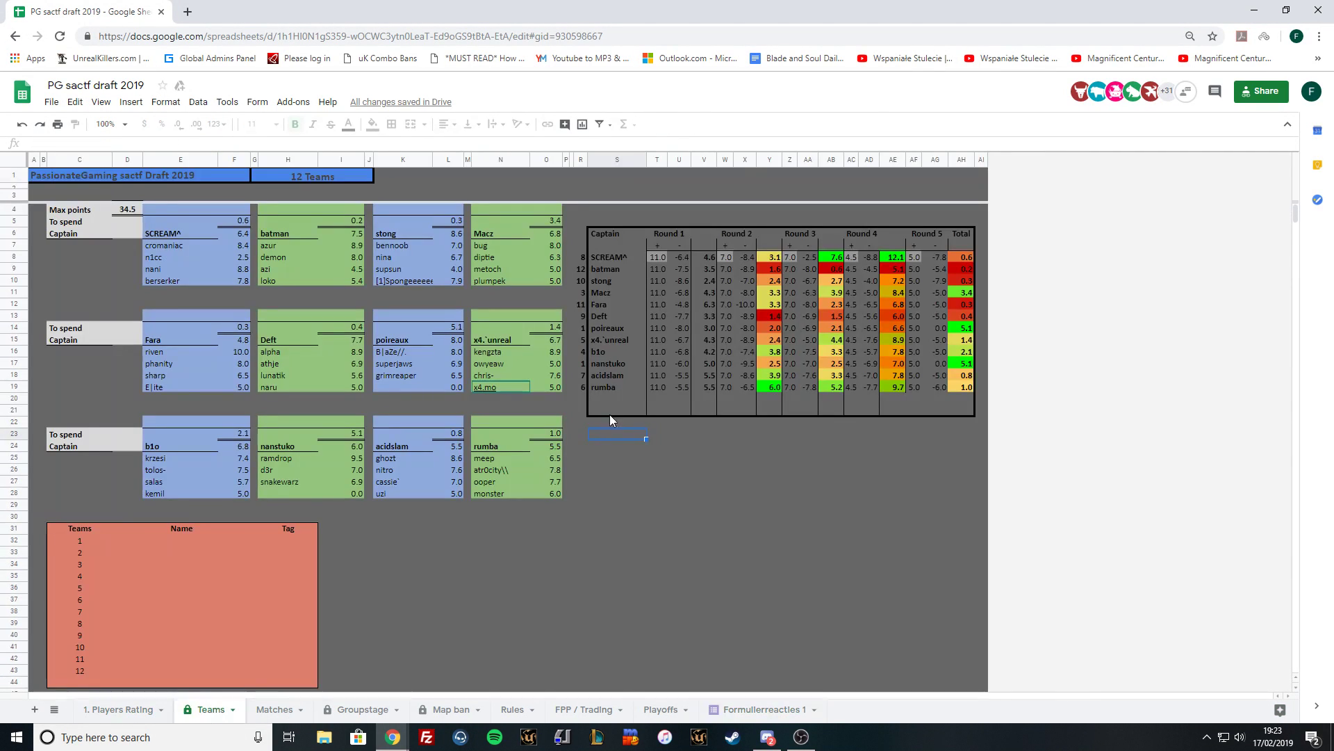
left_click(761, 709)
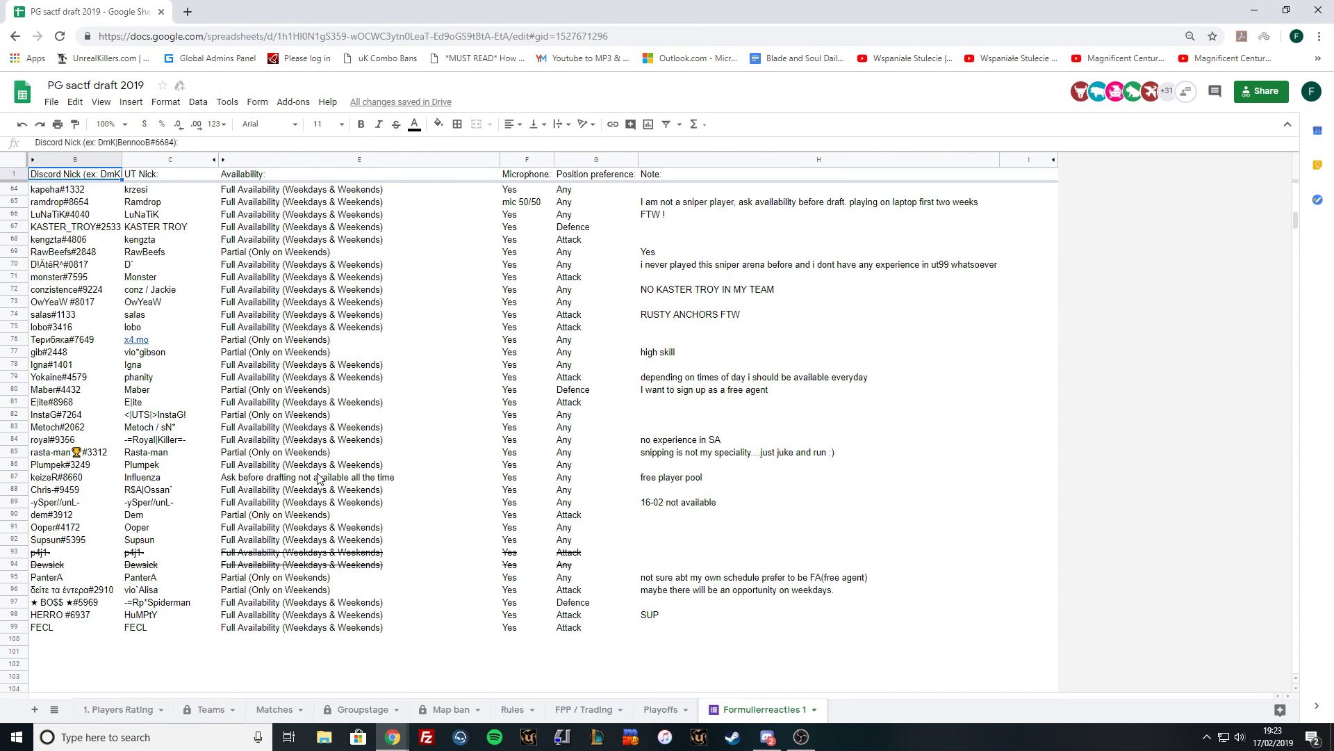
left_click(210, 708)
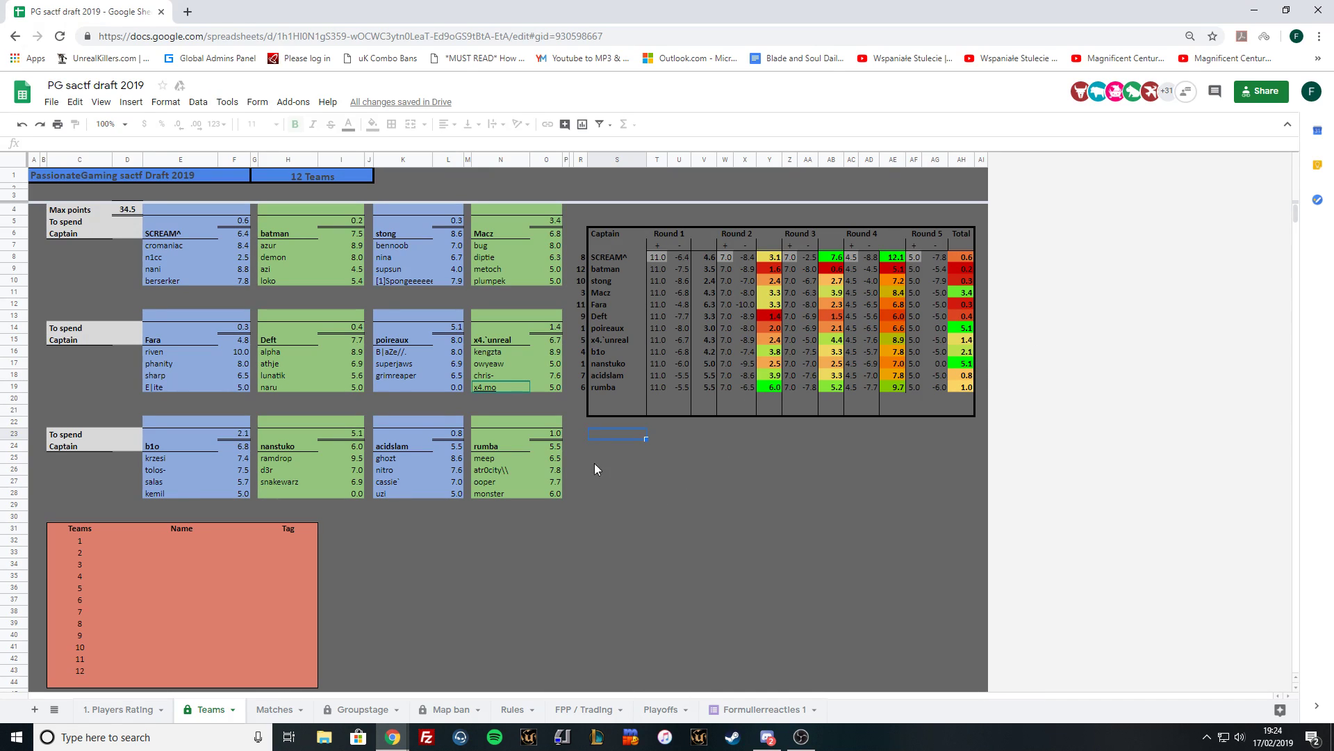
Enter dangerboy in cell H28 below snakewarz, leaving nanstuko 1.1 points.
left_click(289, 492)
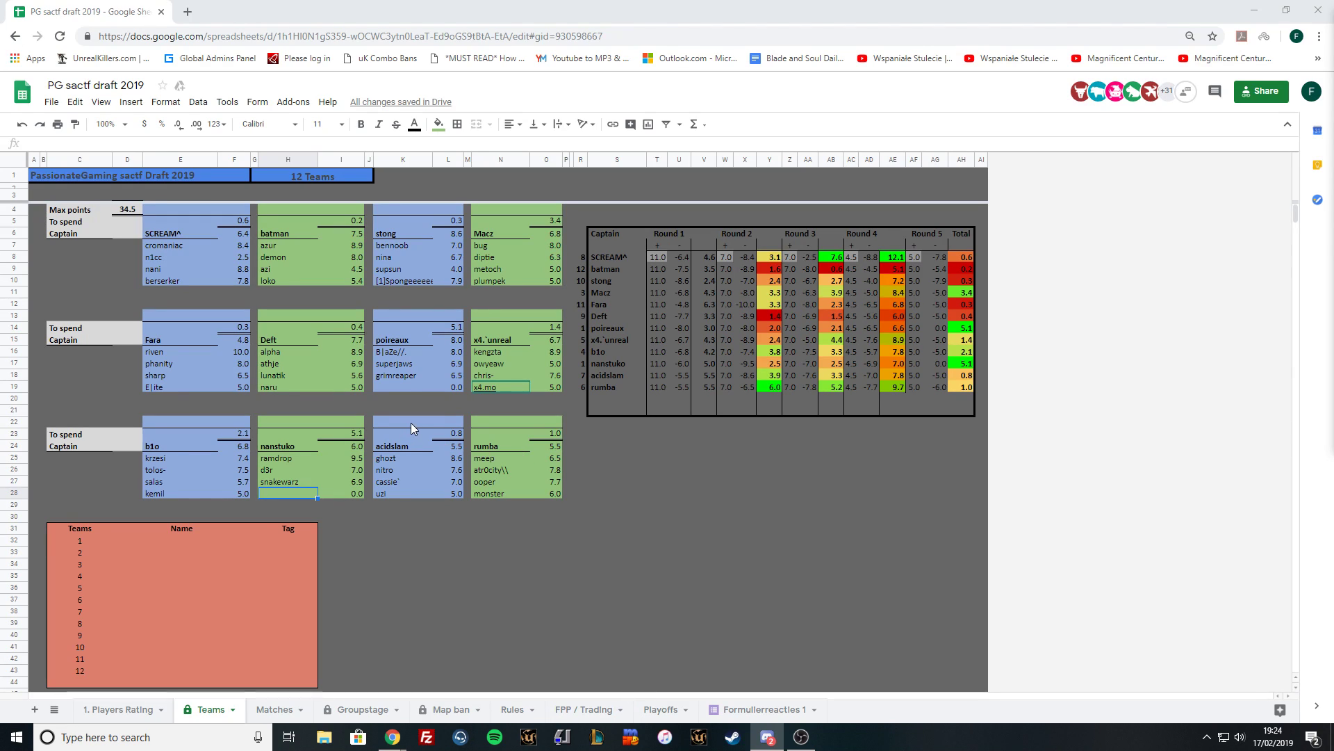
double_click(282, 492)
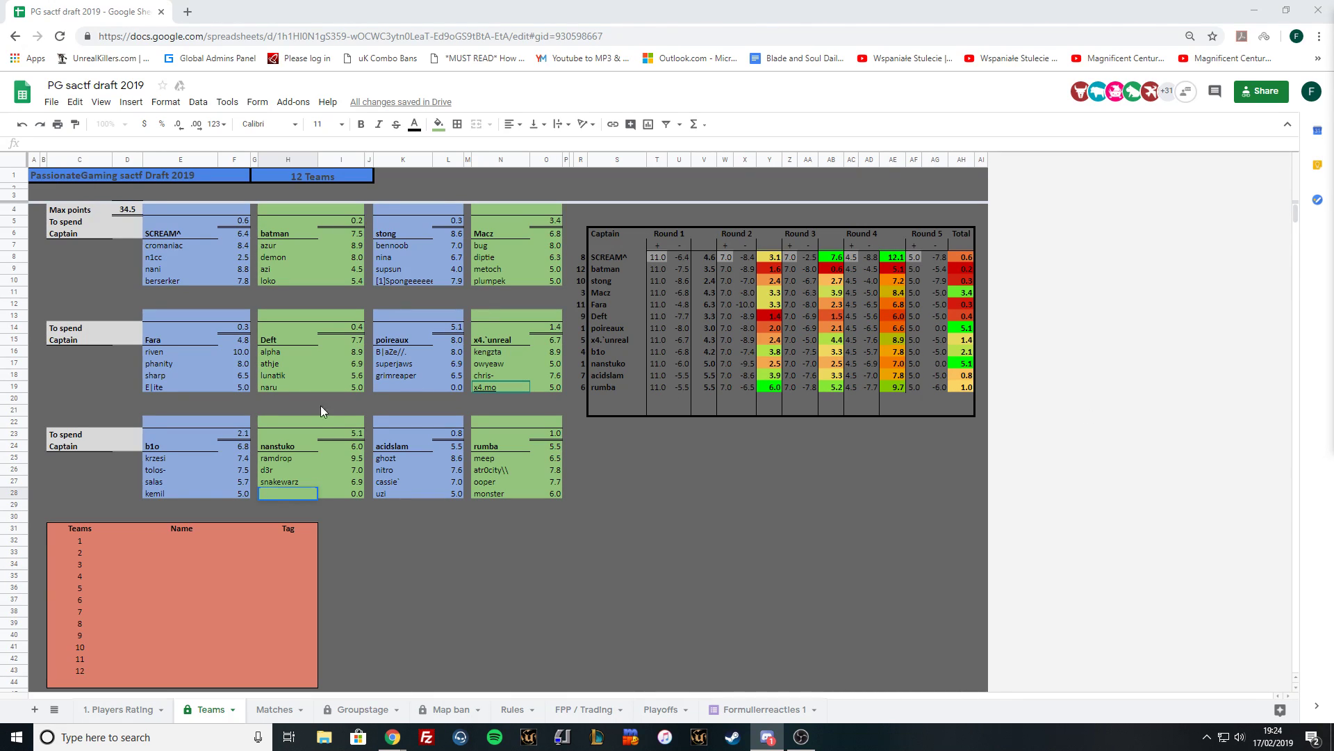
left_click(408, 385)
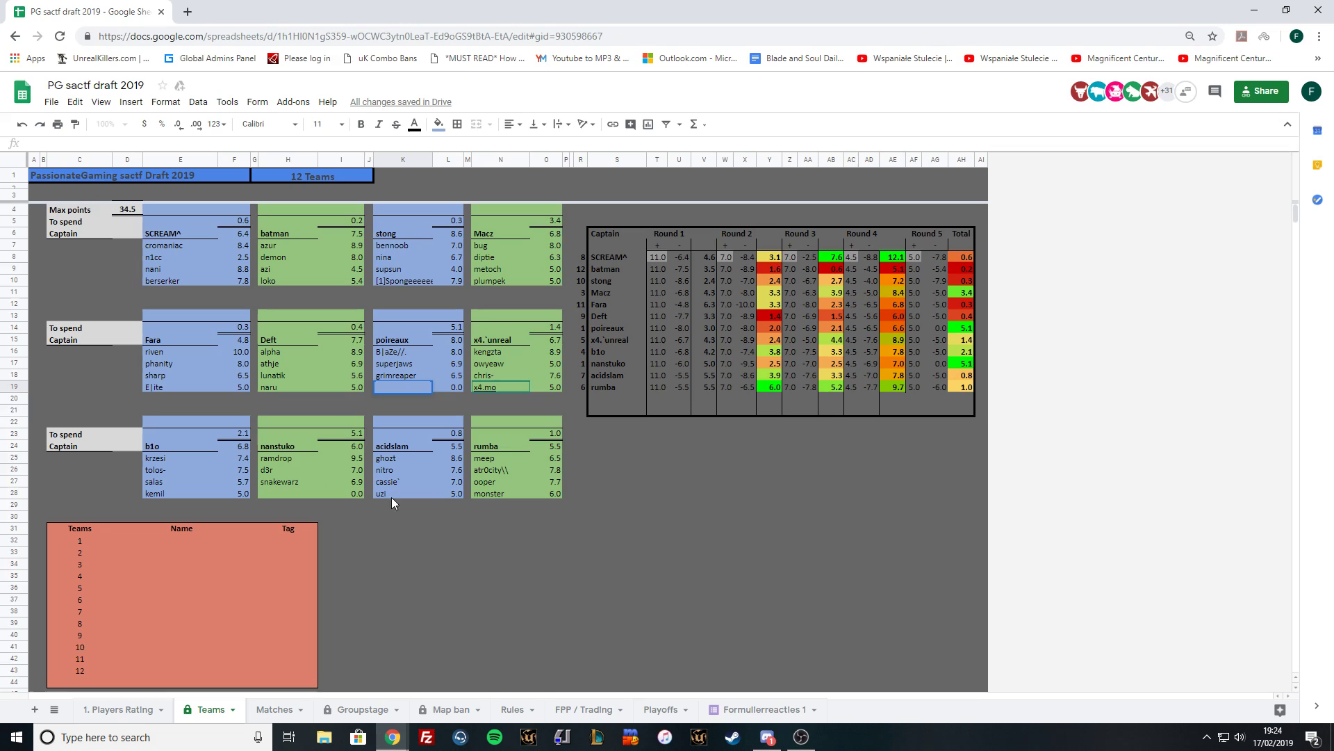
left_click(297, 495)
type("dangebo")
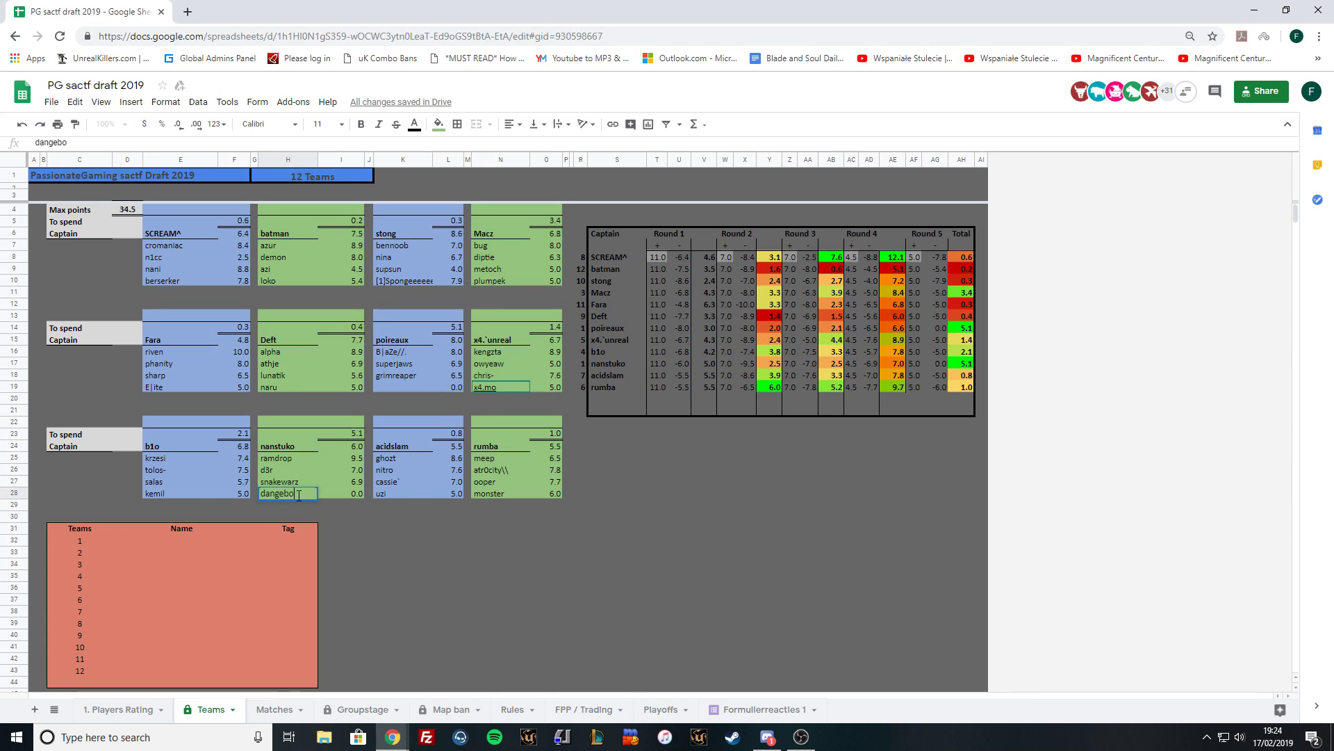
type("y")
type("r")
key("Return")
Select poireaux's last empty roster cell below grimreaper.
left_click(809, 530)
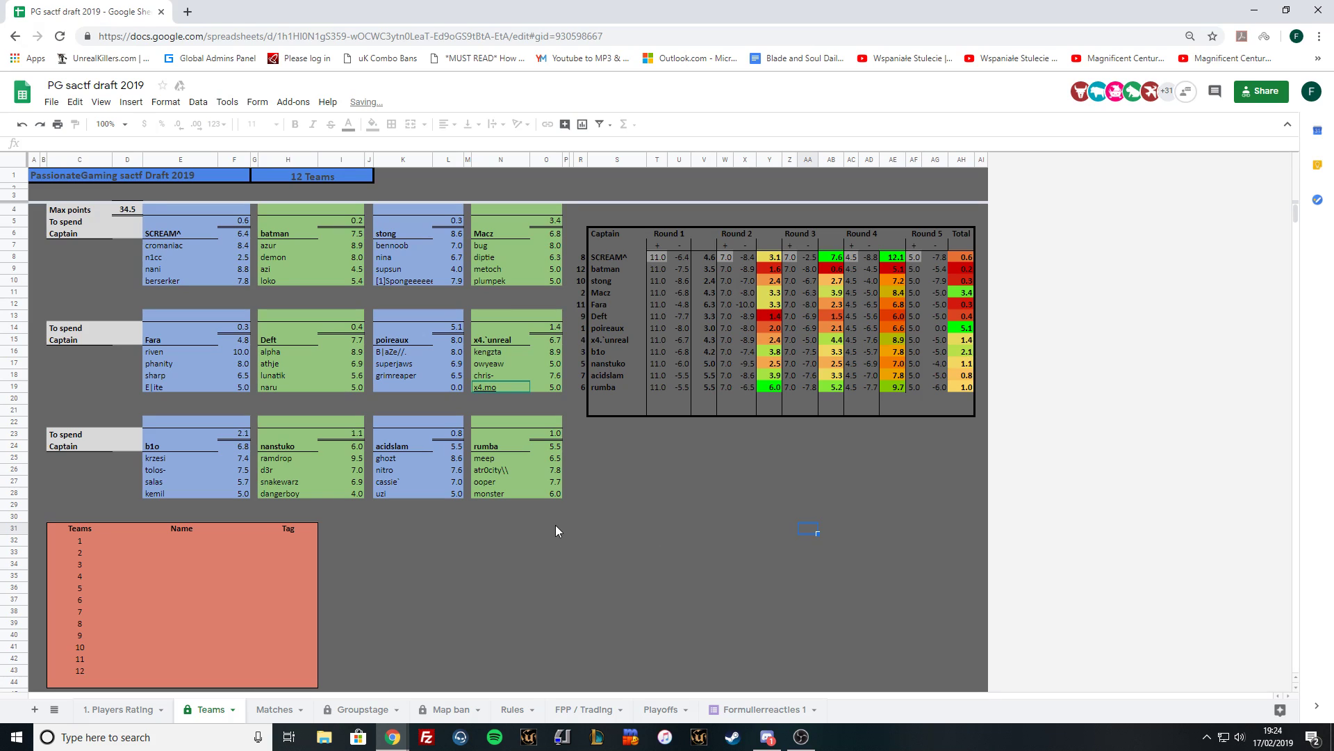
left_click(396, 376)
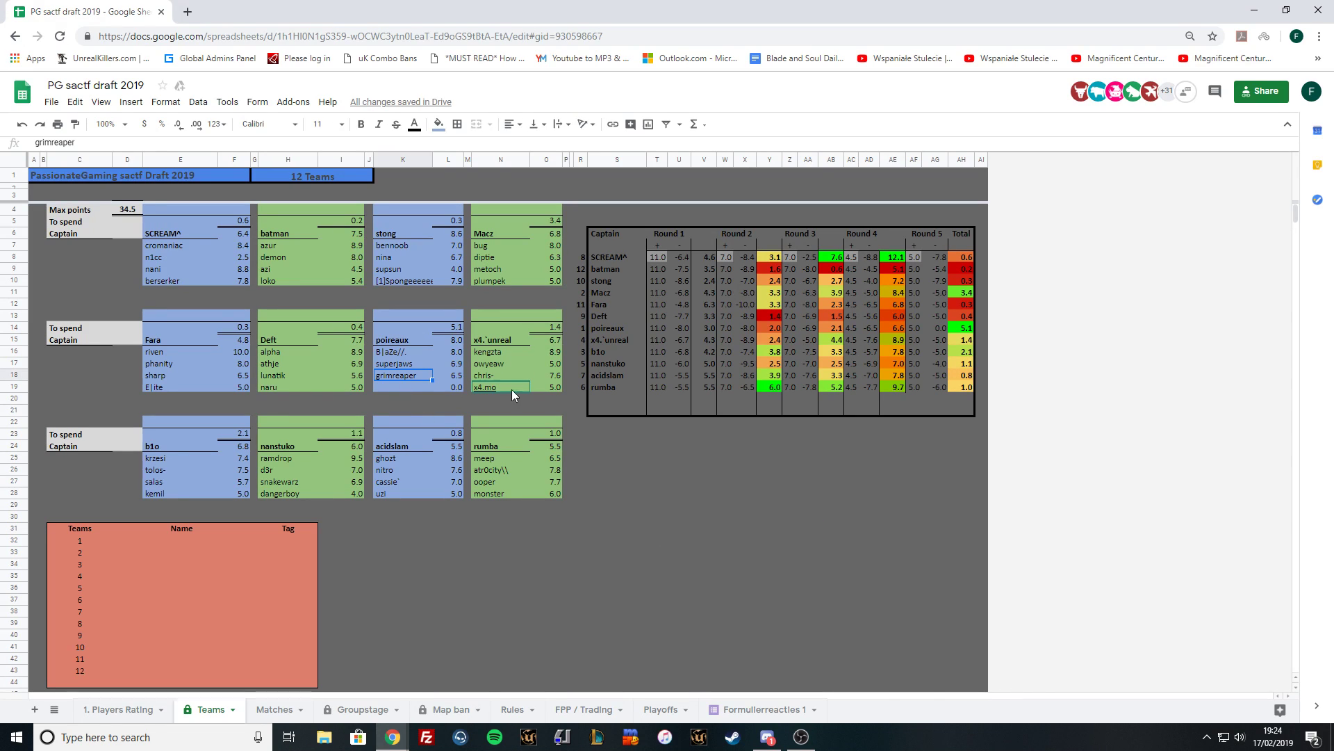
left_click(389, 387)
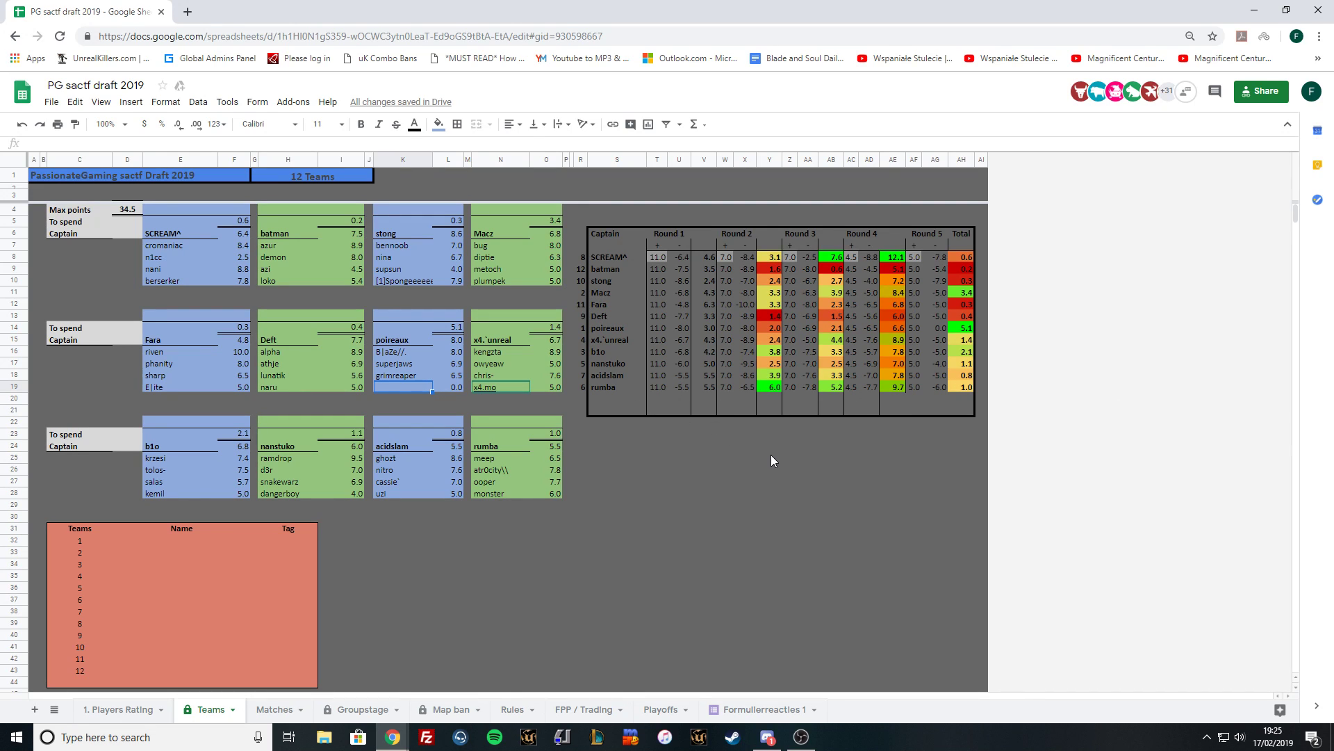
type("FECL")
Enter FECL in poireaux's cell K19, leaving poireaux 0.1 points.
key("Return")
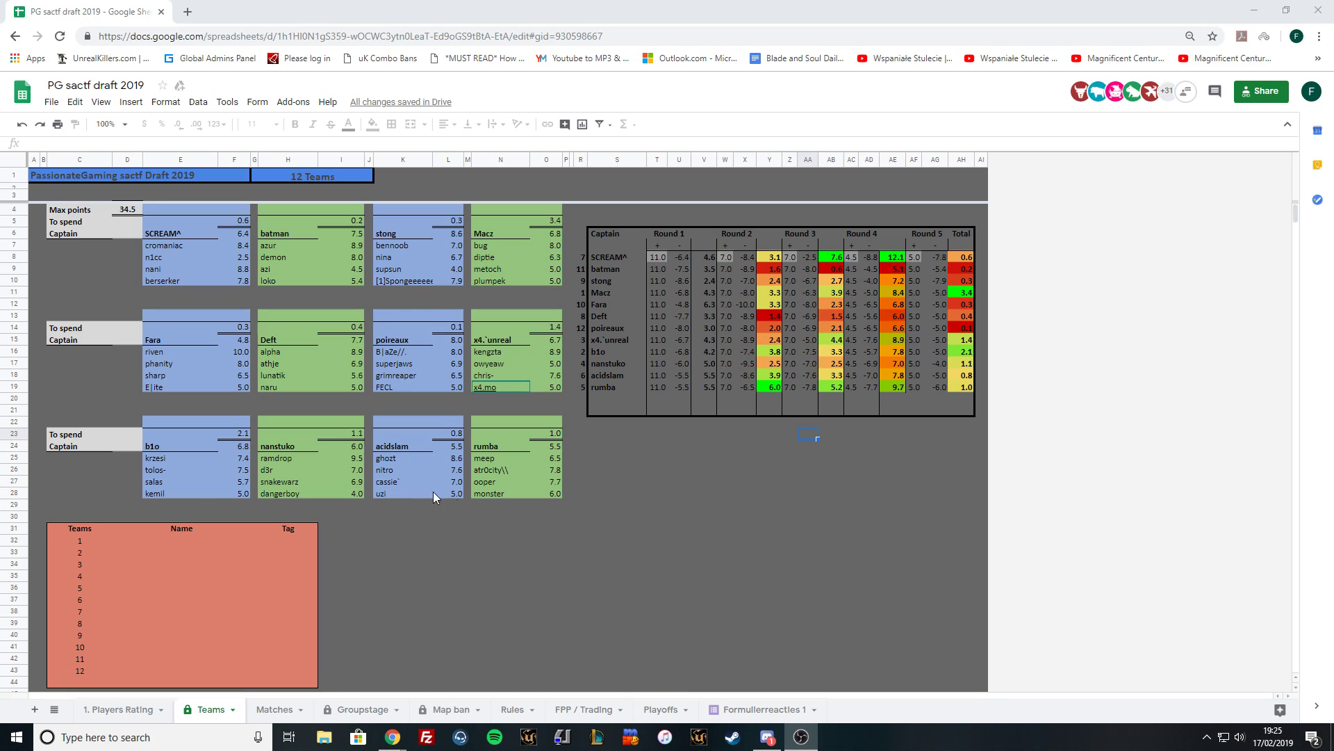
left_click(553, 597)
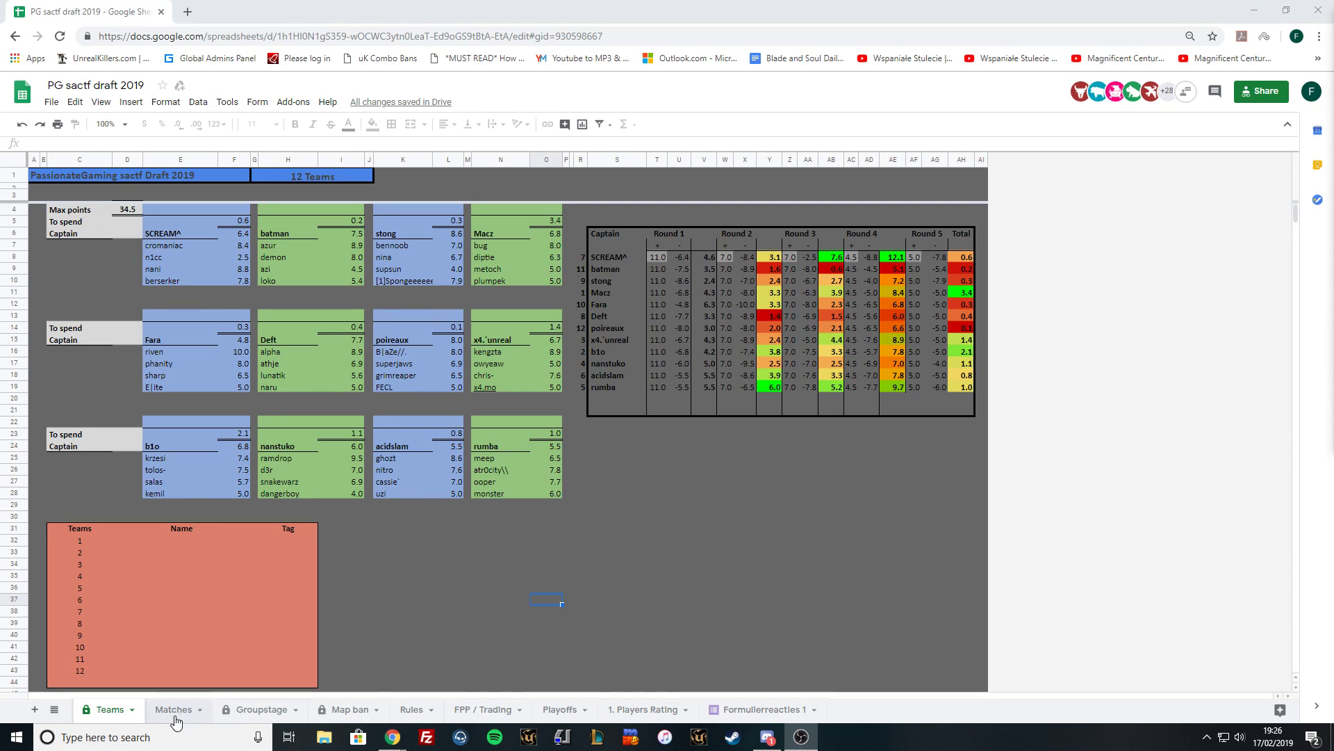
left_click(261, 709)
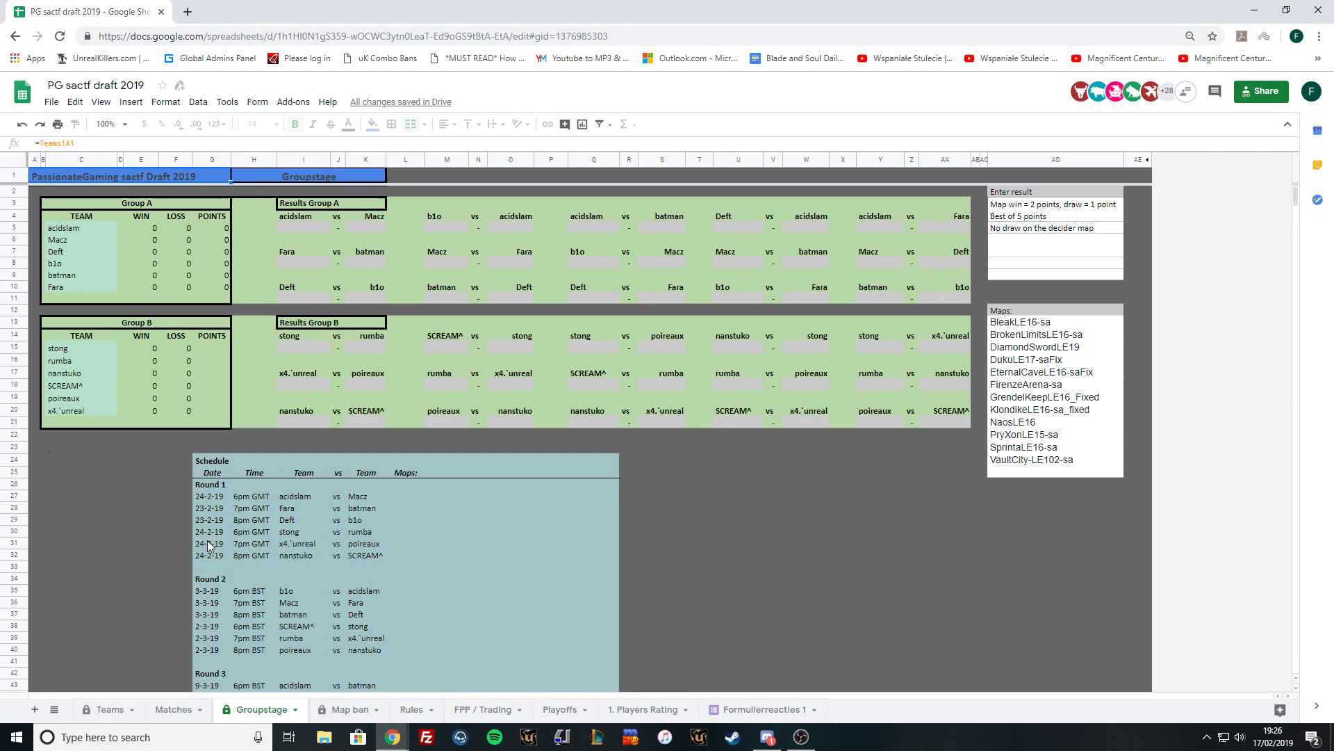
left_click(99, 713)
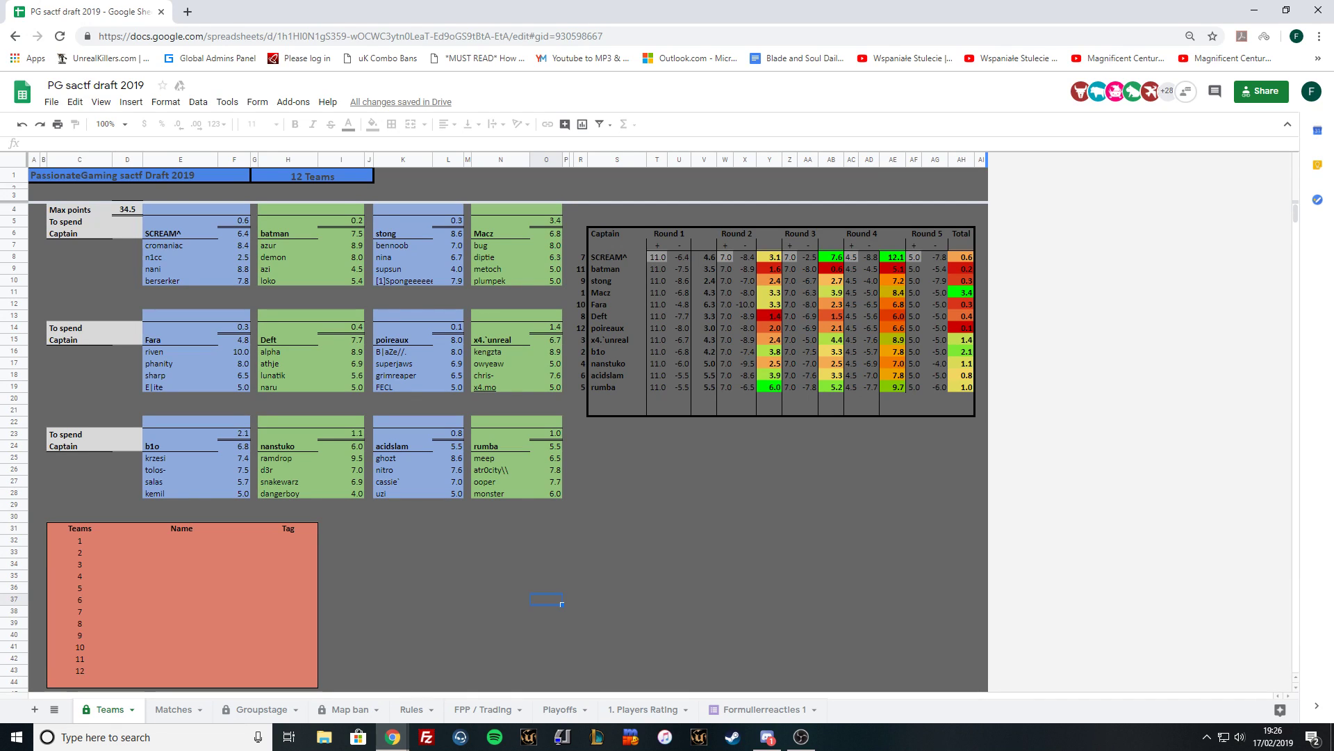
key("alt+Tab")
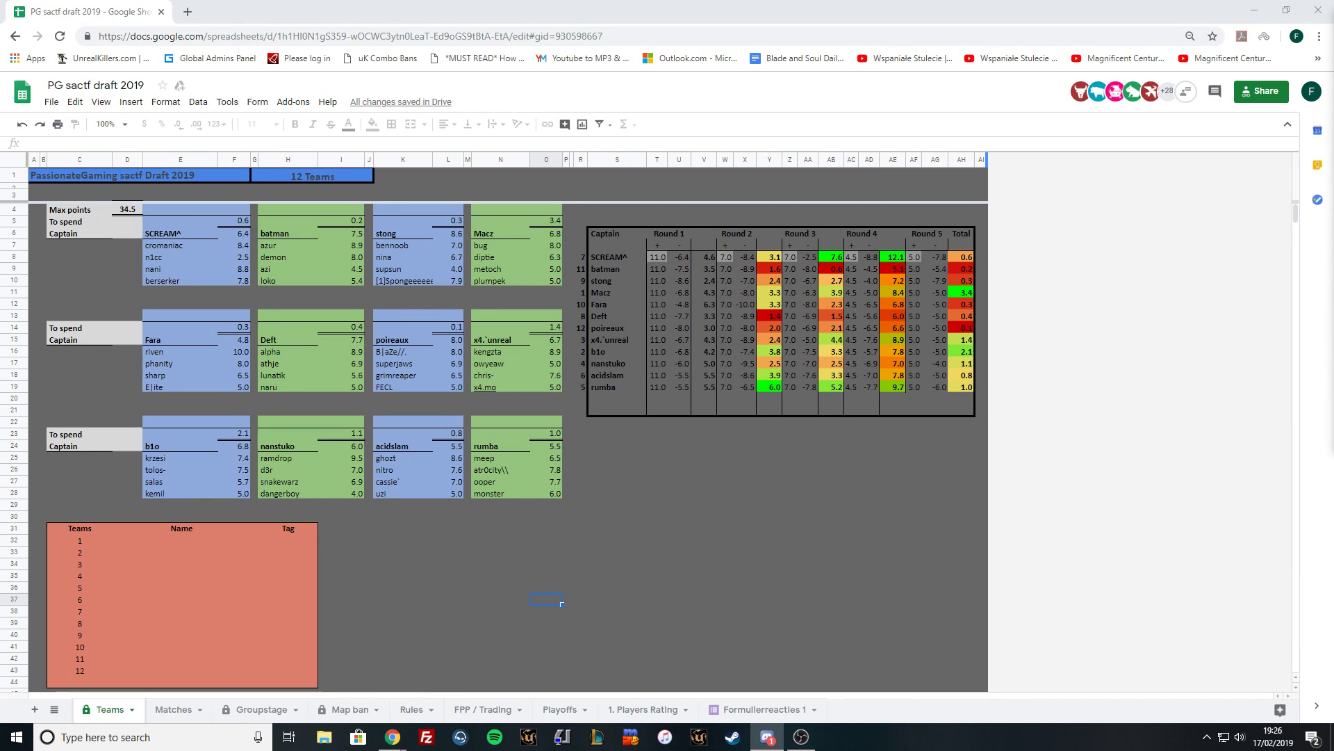